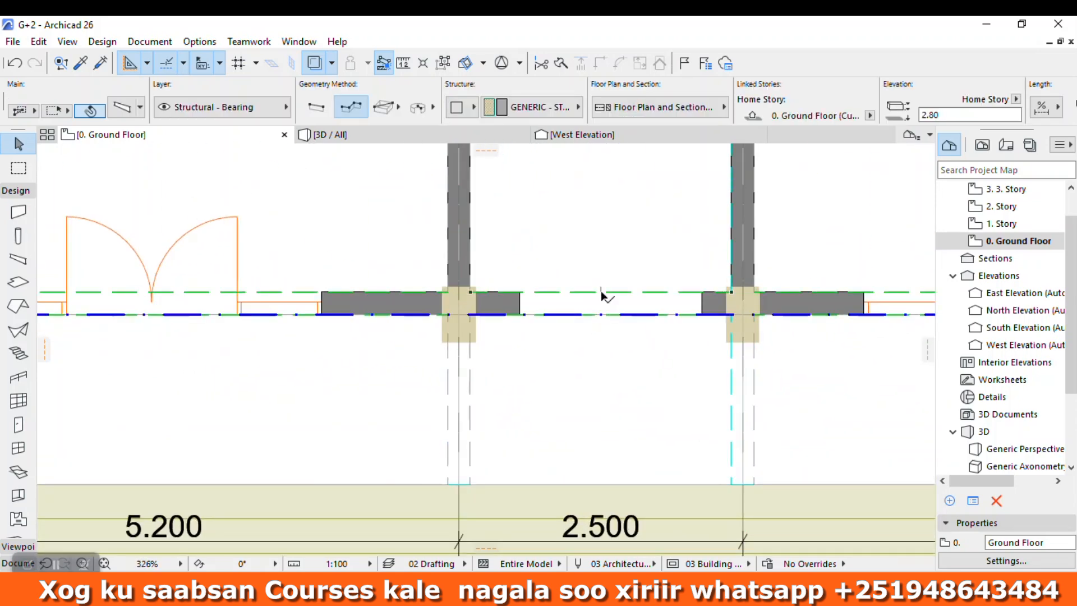
Step: Delete the opening in the ground-floor wall between the two columns of the 2.500 bay
scroll(487, 320, "down", 2)
scroll(504, 312, "down", 2)
scroll(589, 320, "up", 5)
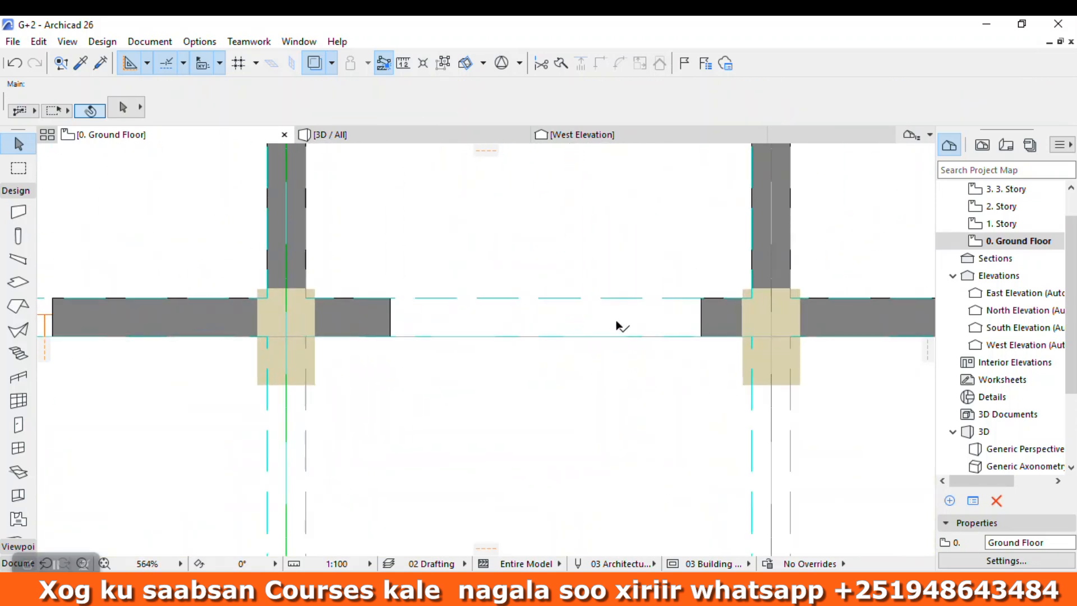
left_click(657, 328)
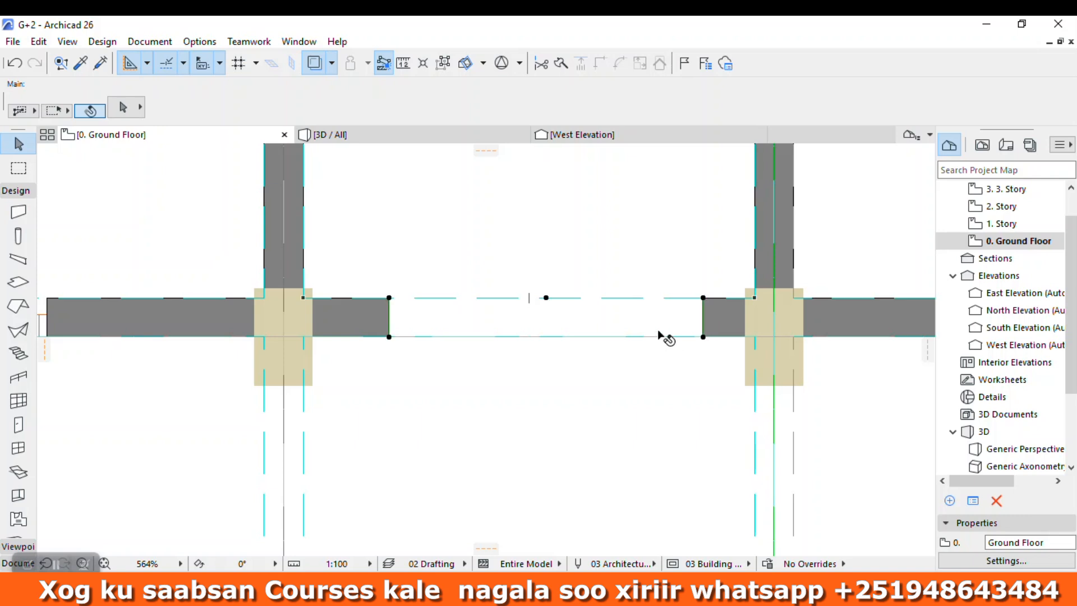
key("Delete")
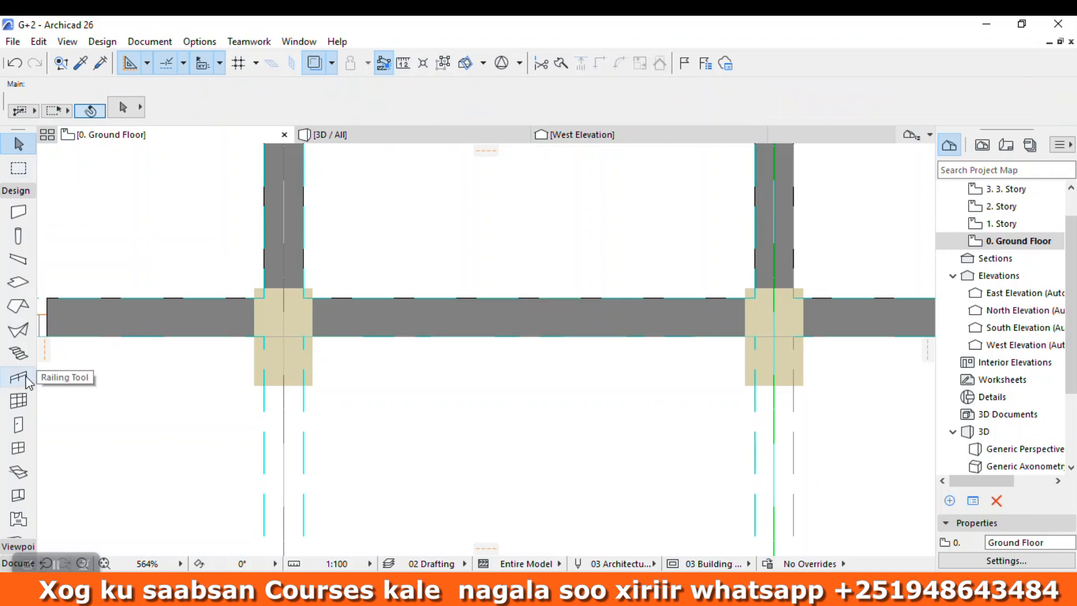
Step: Browse the hinged doors in the door default settings and choose Double Door with 2 Sidelights, Transom 26
left_click(19, 424)
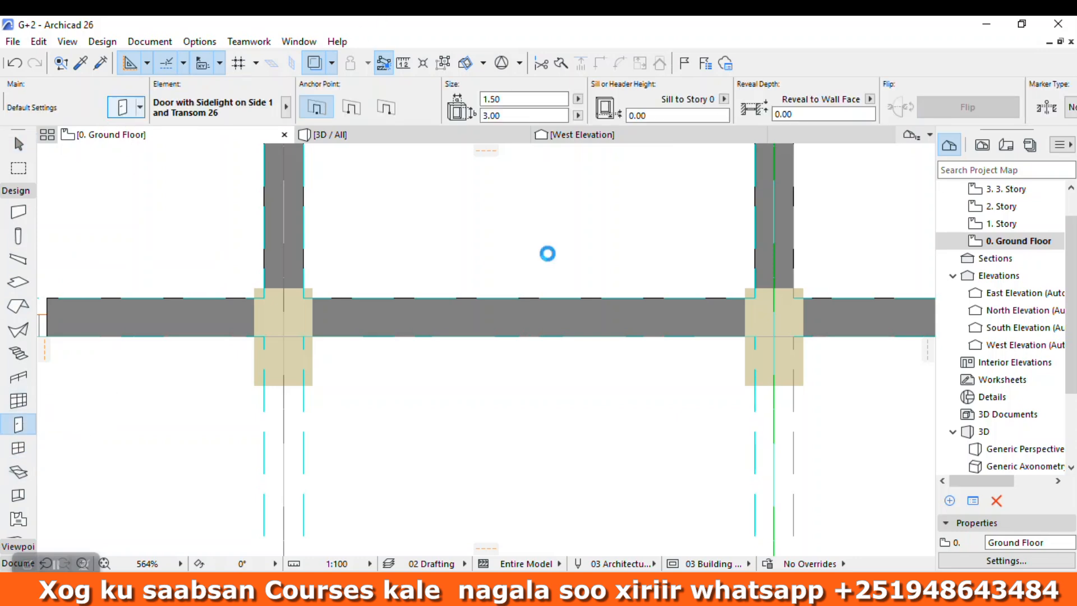
key("ctrl+t")
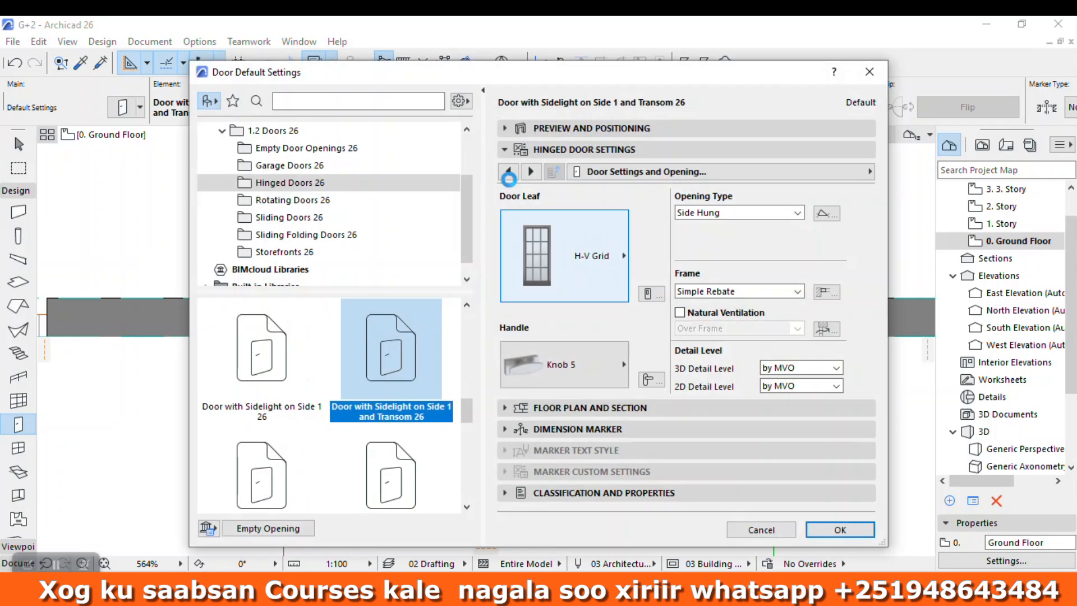
left_click(508, 175)
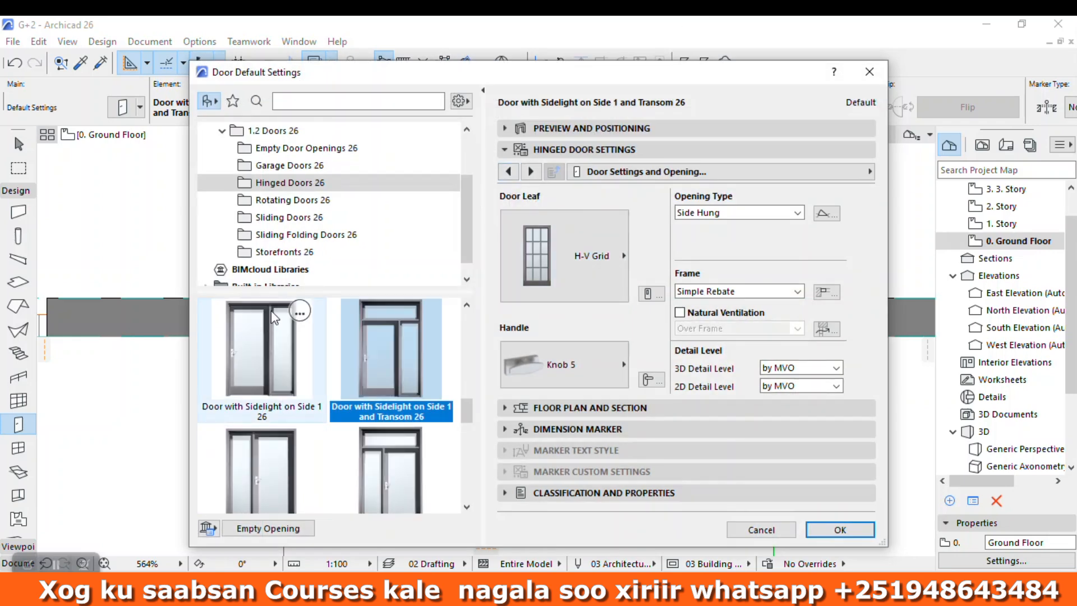
scroll(323, 381, "down", 1)
scroll(408, 450, "up", 1)
scroll(368, 417, "down", 2)
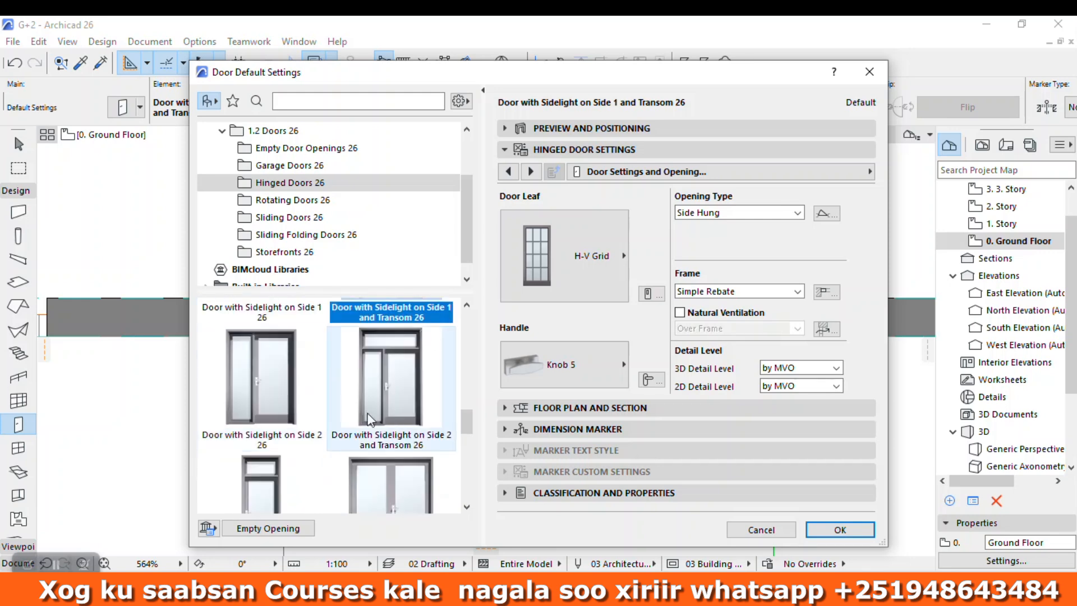
scroll(396, 412, "down", 6)
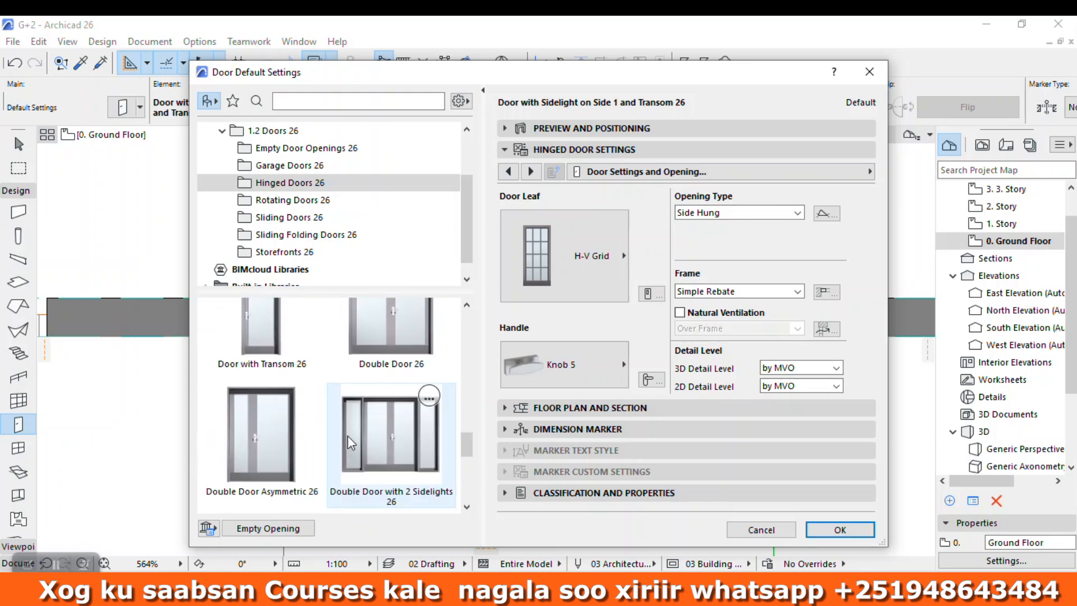
scroll(381, 420, "up", 7)
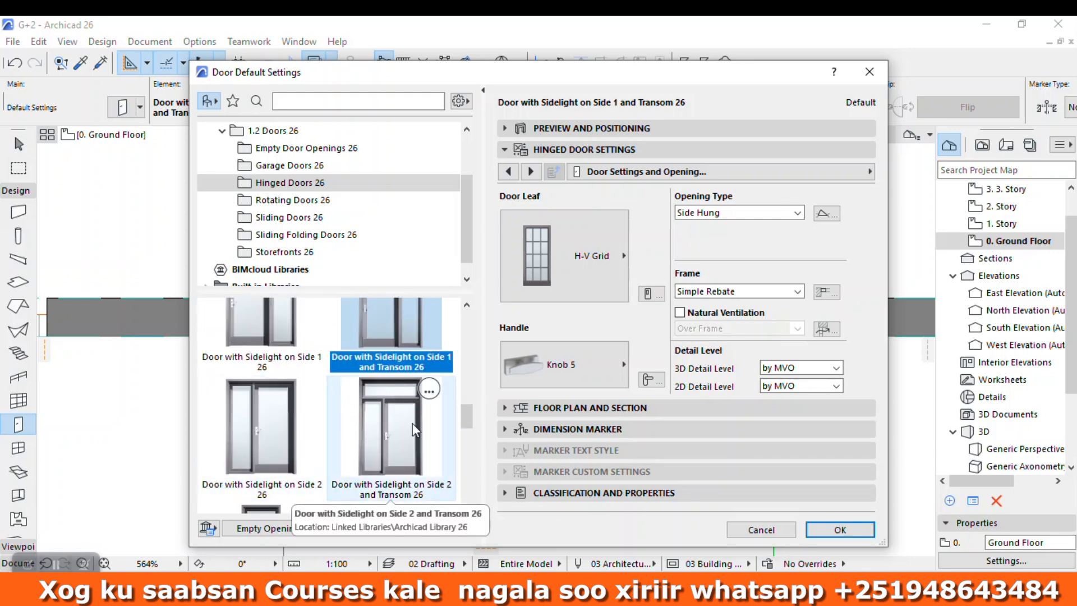
scroll(382, 407, "down", 3)
scroll(373, 407, "up", 4)
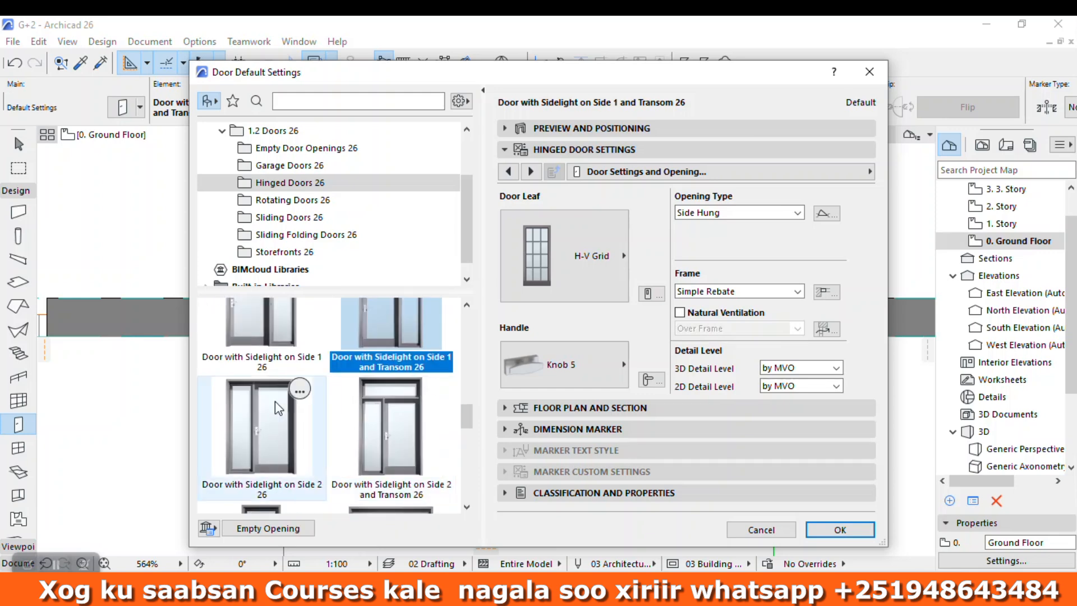
scroll(303, 381, "down", 6)
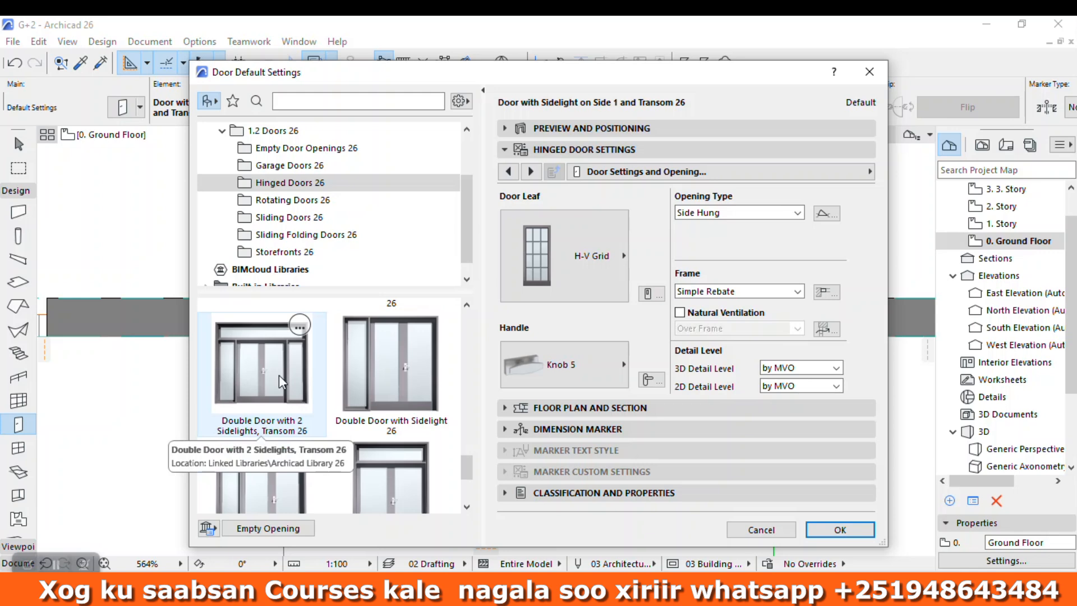
scroll(296, 473, "down", 1)
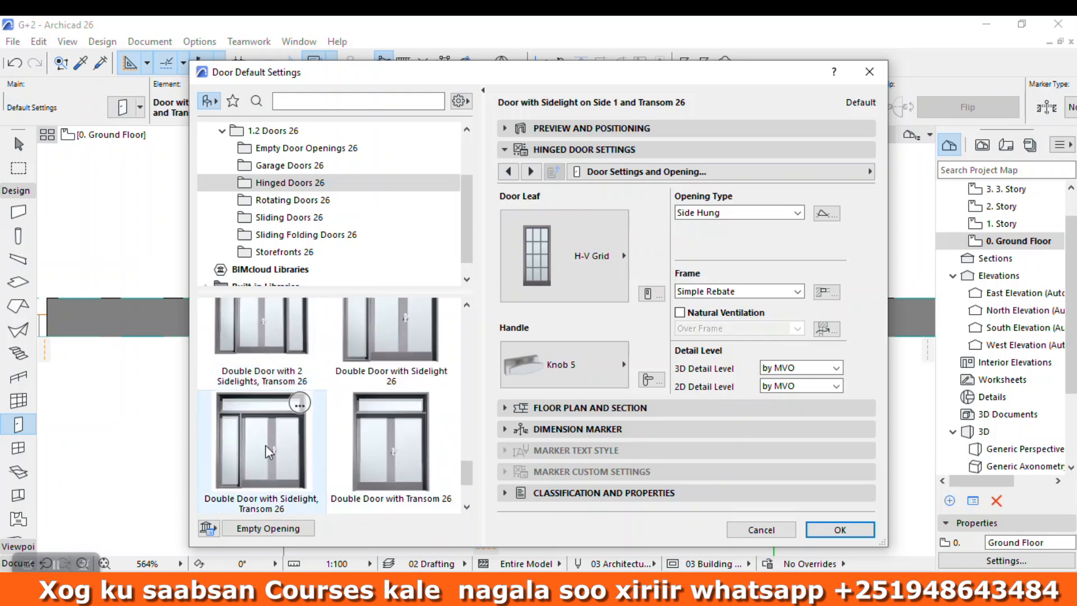
scroll(320, 440, "down", 1)
scroll(303, 392, "up", 2)
left_click(267, 397)
Step: Give the double door a Knob 4 handle and an H-V Grid door leaf
left_click(562, 373)
left_click(710, 199)
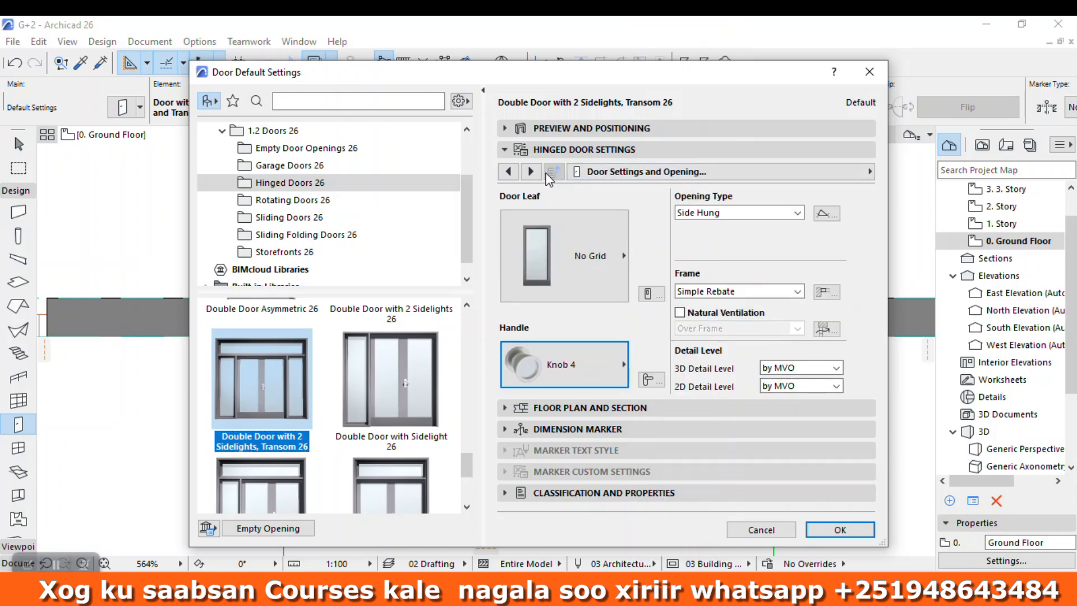
left_click(591, 250)
left_click(693, 179)
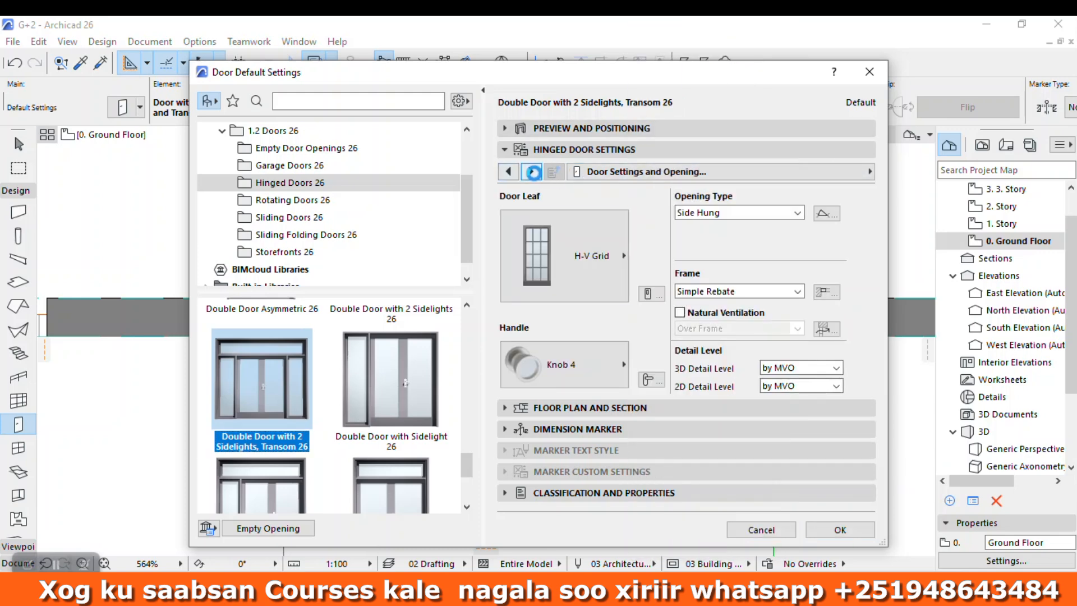
Step: Set the transom sash type of the double door to H-V Grid
left_click(530, 171)
left_click(530, 171)
left_click(530, 171)
left_click(532, 171)
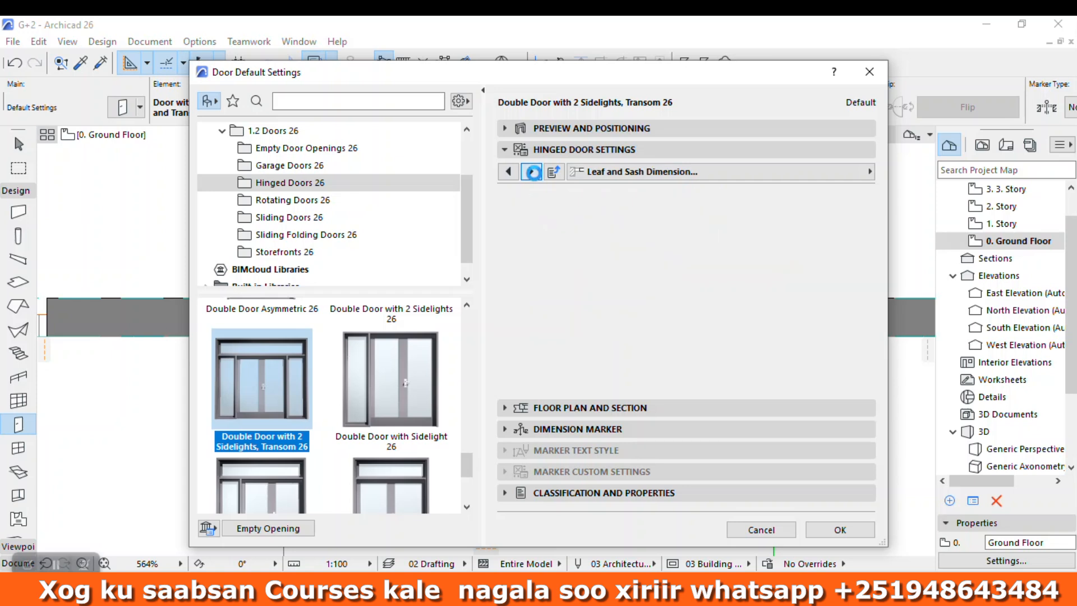
left_click(532, 171)
left_click(532, 171)
left_click(532, 171)
left_click(614, 255)
left_click(764, 106)
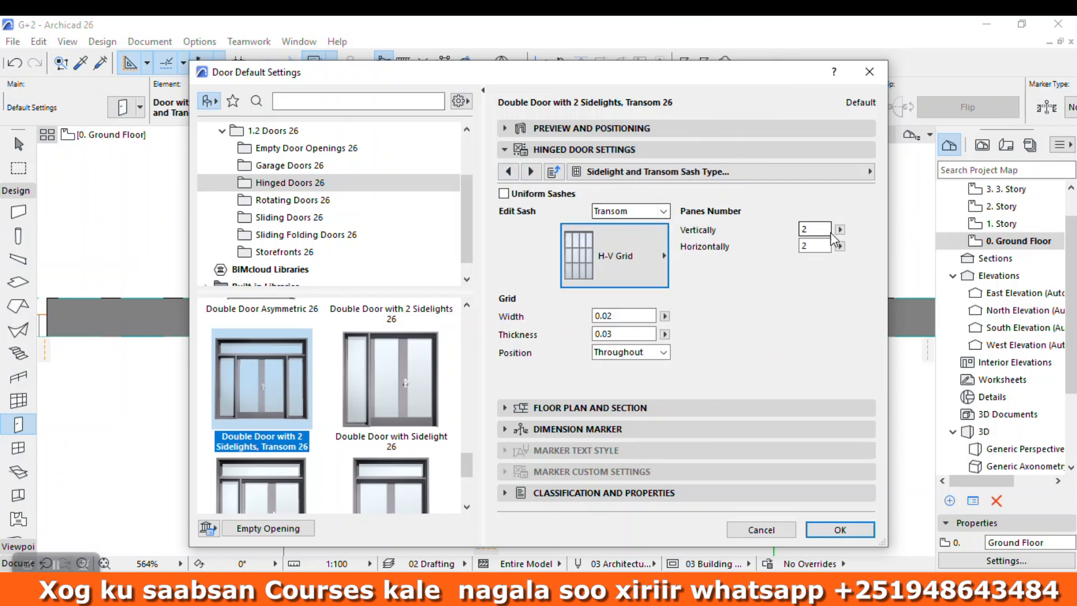
Step: Set the sash type of Sidelight 2 and Sidelight 1 to H-V Grid
left_click(662, 211)
left_click(617, 234)
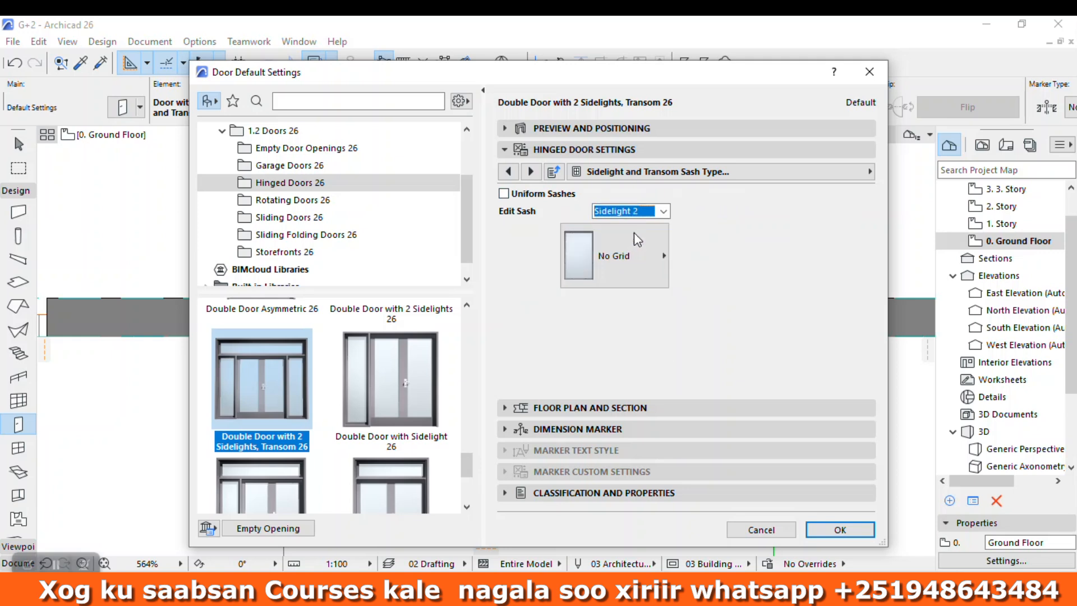
left_click(614, 255)
left_click(703, 121)
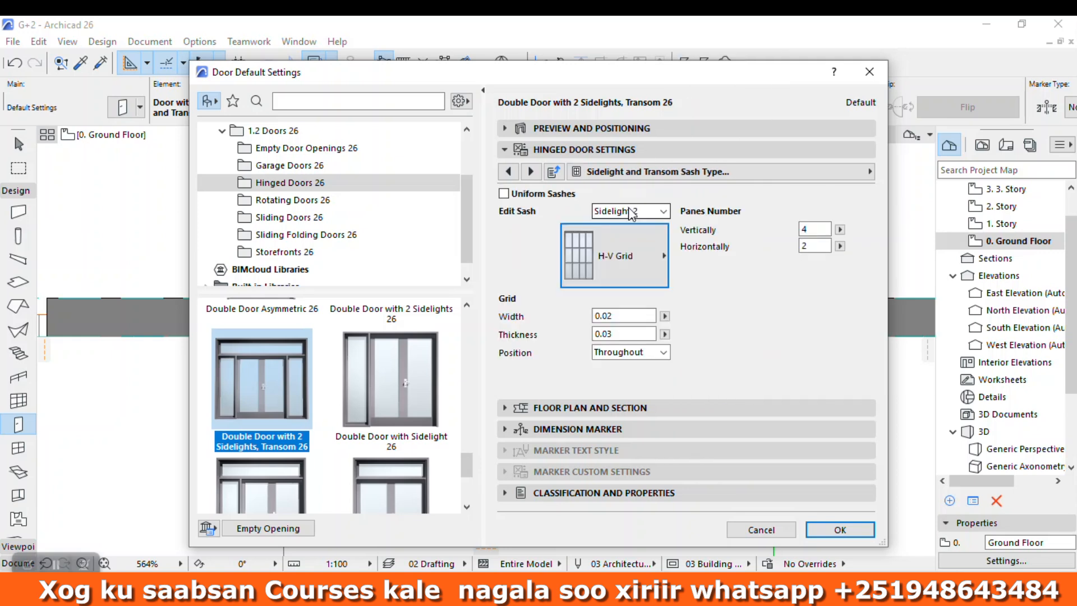
left_click(632, 212)
left_click(612, 224)
left_click(614, 256)
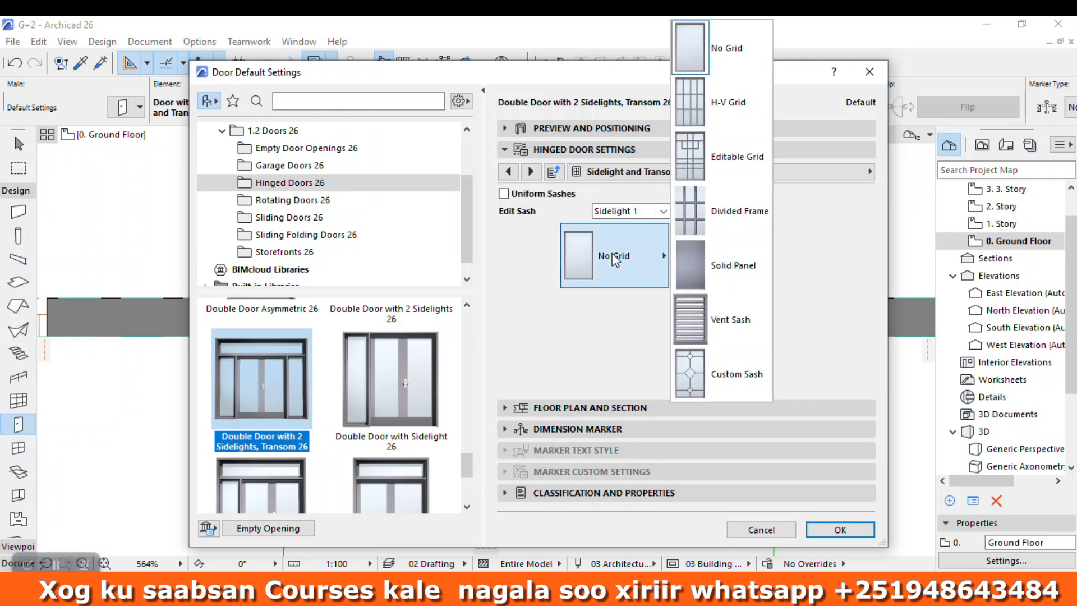
left_click(695, 107)
Step: Override the model view options for the door's 3D projections, leaving its opening line off
left_click(530, 172)
left_click(531, 171)
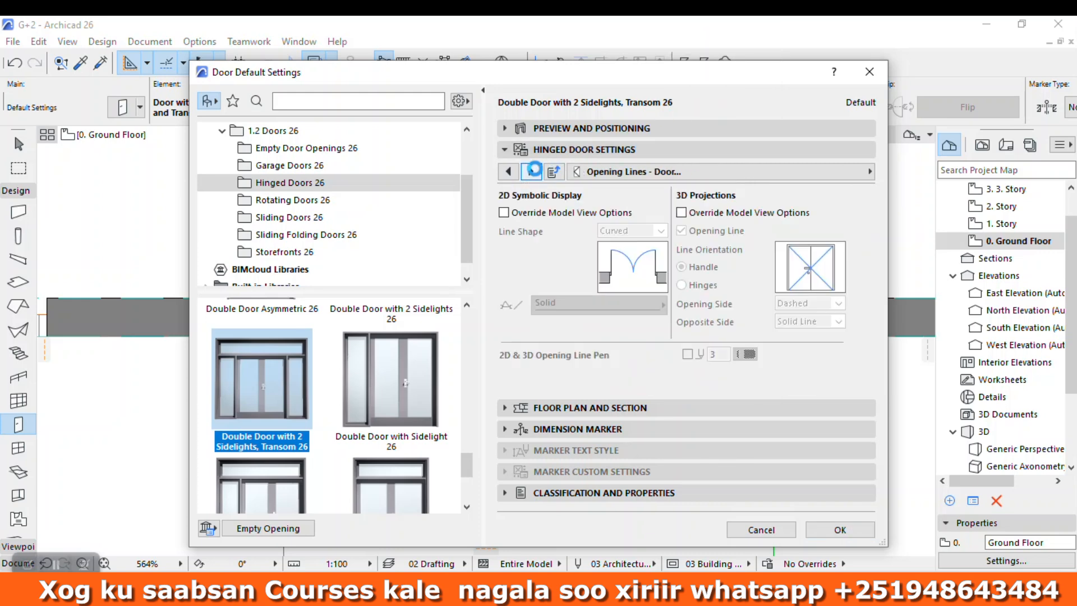
left_click(681, 213)
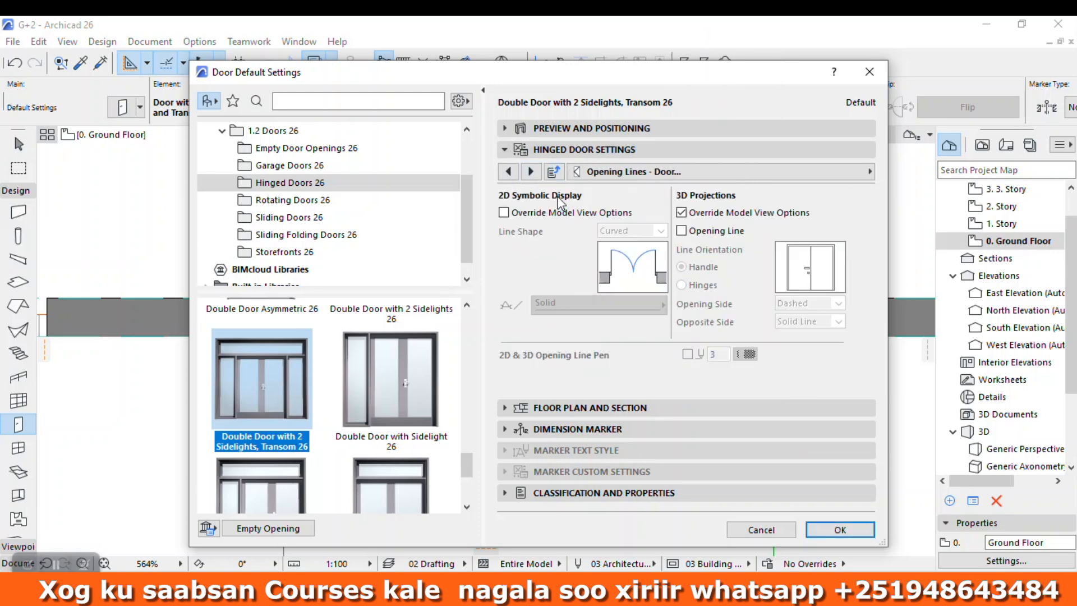
Step: Turn on uniform door surfaces and set the frame, leaf and grid surfaces to Metal - Aluminium
left_click(529, 172)
left_click(529, 173)
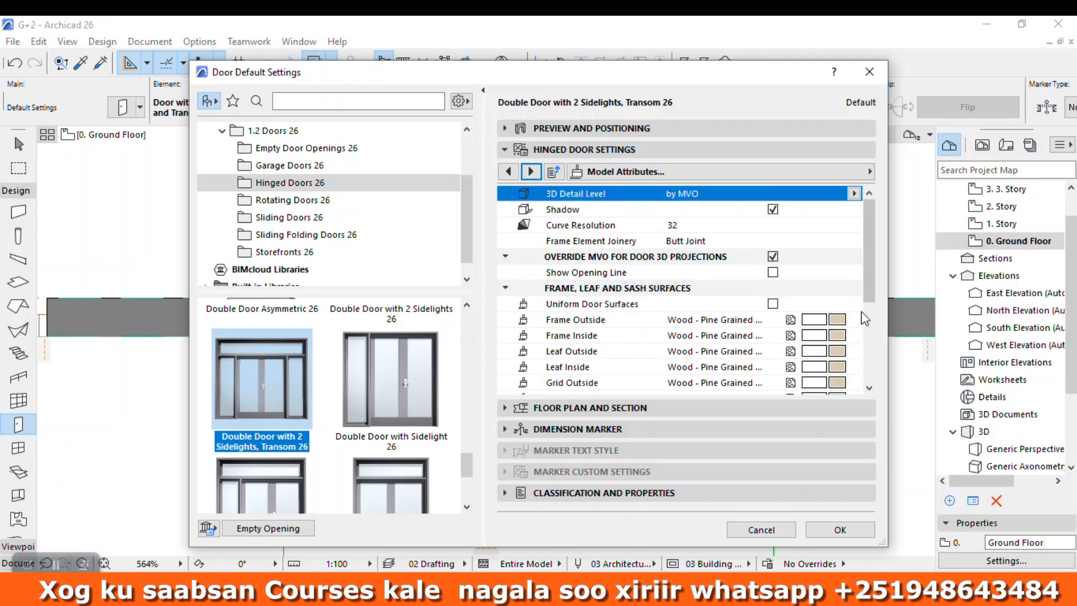
left_click(774, 304)
left_click(853, 320)
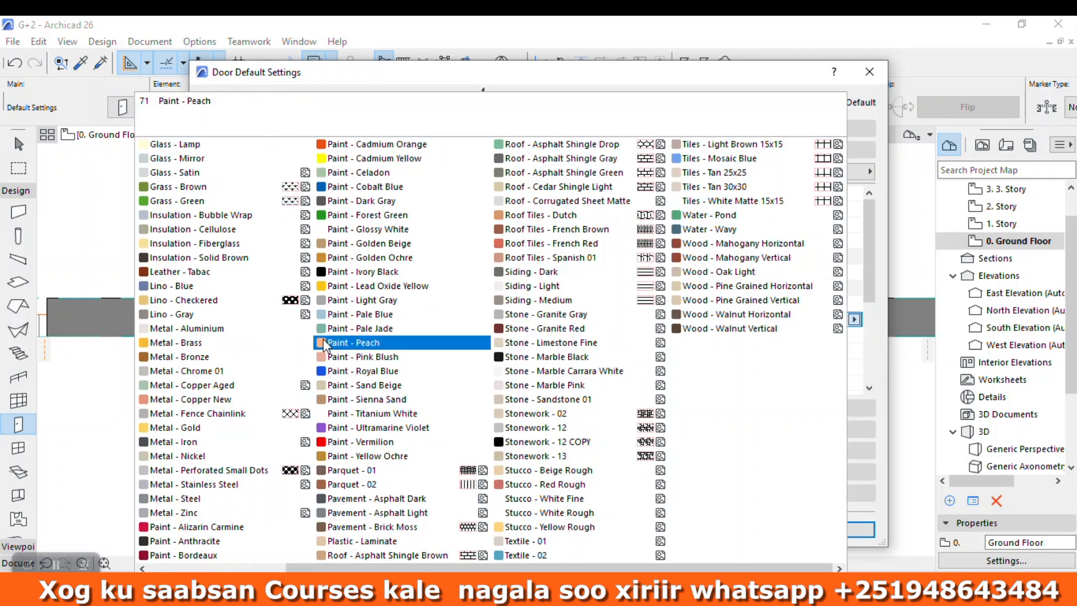
left_click(185, 328)
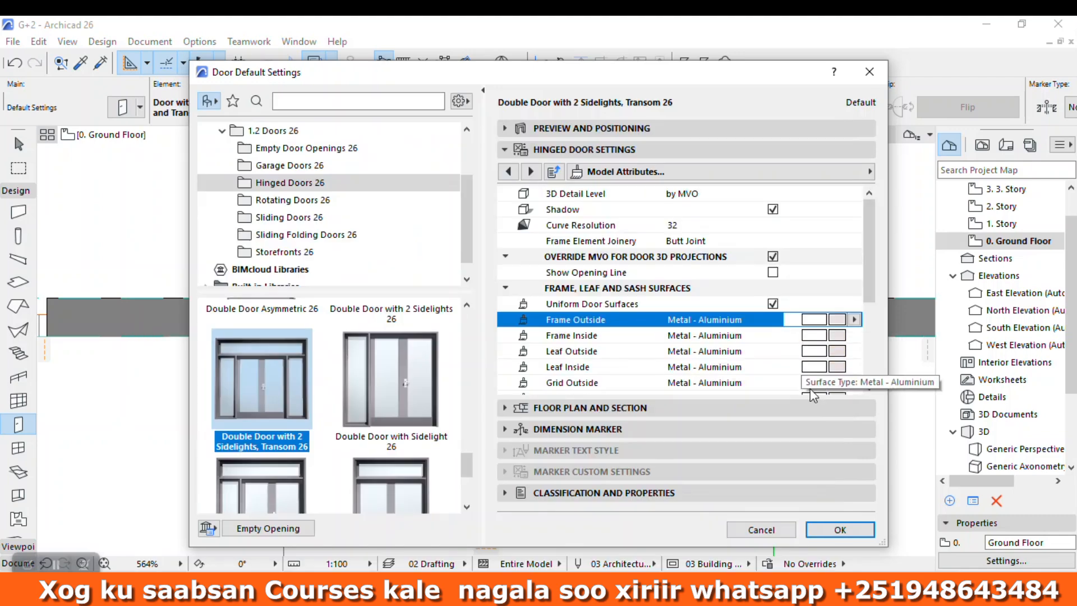
Step: Set both the leaf glass and the sash glass surfaces to Glass - Blue
scroll(813, 367, "down", 2)
left_click(841, 321)
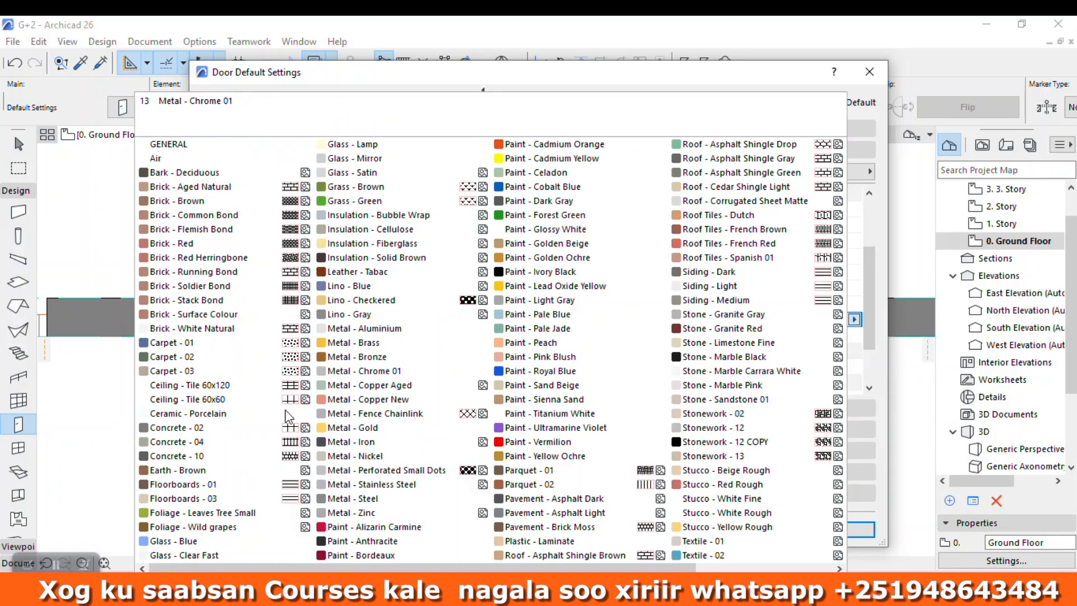
left_click(169, 540)
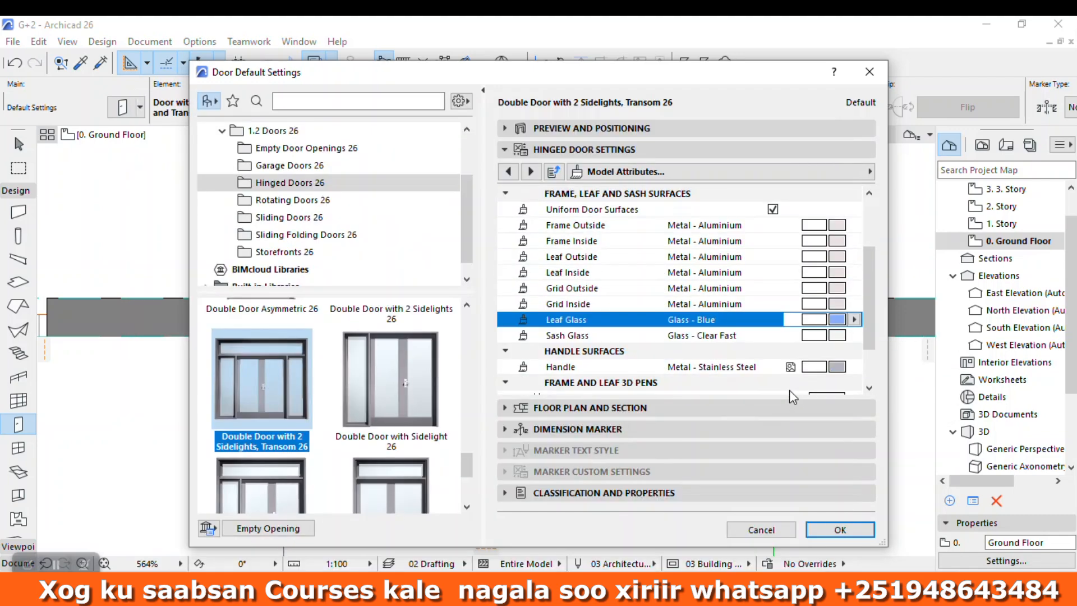
left_click(838, 336)
left_click(216, 545)
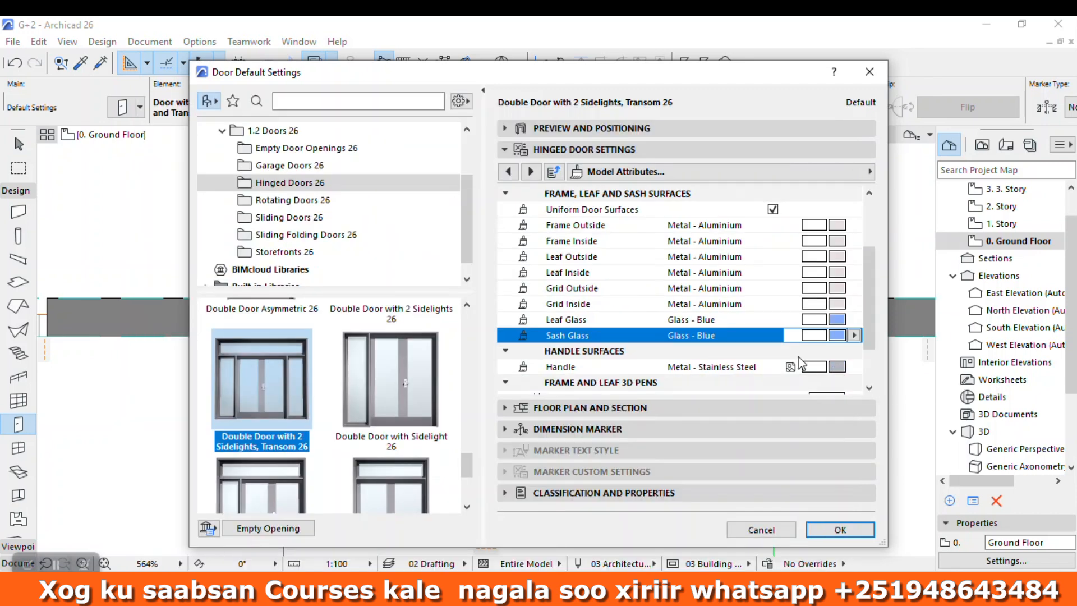
Step: Set the frame, leaf, leaf glass and sash glass 3D pens to pen 19
scroll(818, 342, "down", 2)
left_click(829, 338)
left_click(839, 361)
scroll(840, 354, "up", 2)
scroll(843, 360, "down", 3)
left_click(836, 351)
left_click(839, 370)
left_click(839, 366)
left_click(838, 388)
left_click(834, 383)
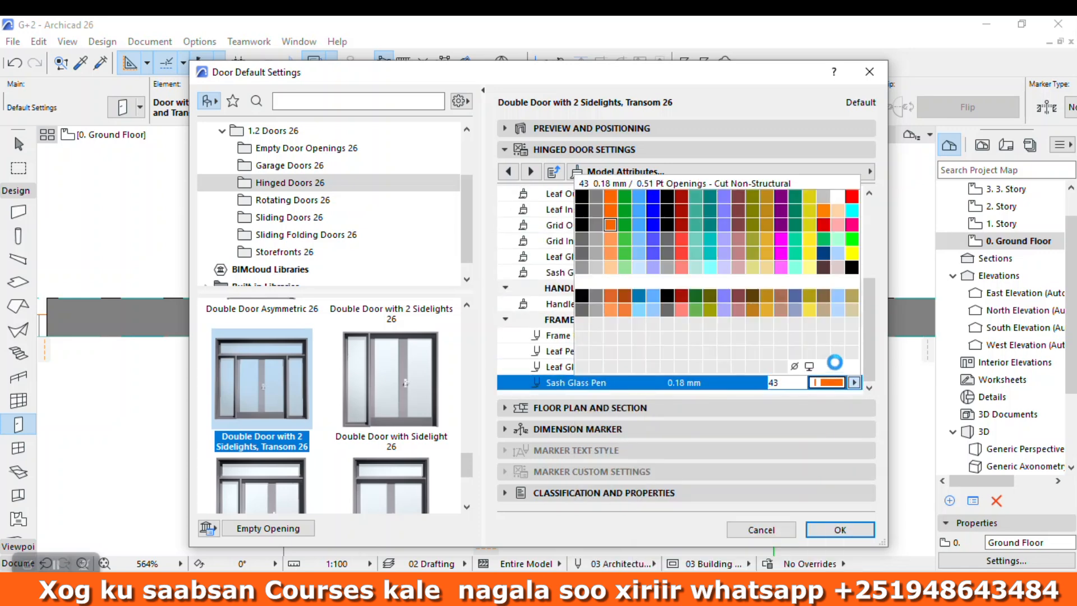
left_click(839, 196)
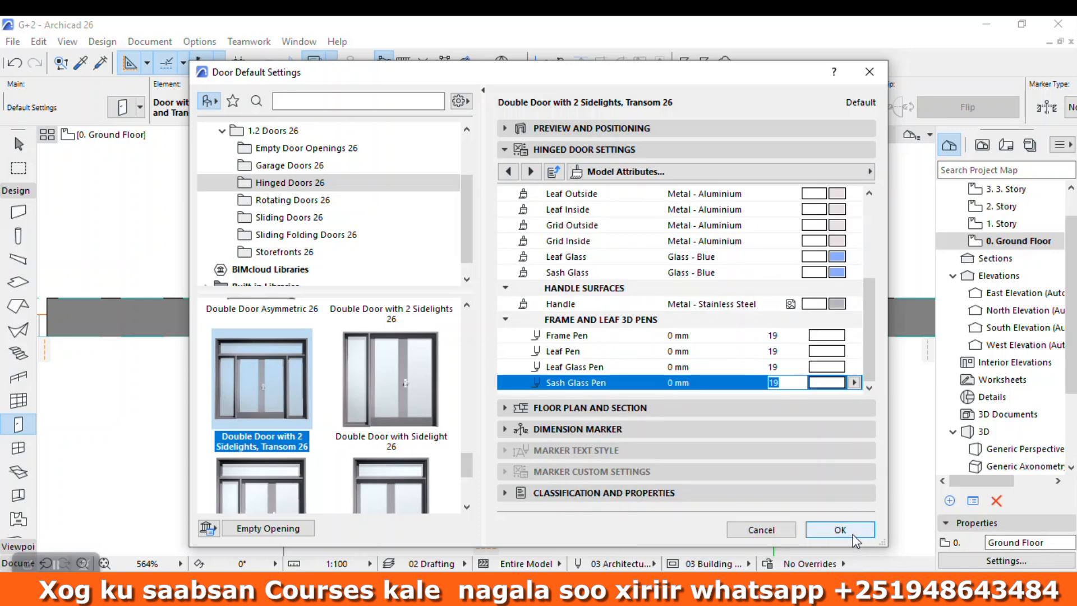
Step: Accept the door settings and place the door, 2.00 wide and 2.40 high, centred in the wall between the two columns
left_click(840, 530)
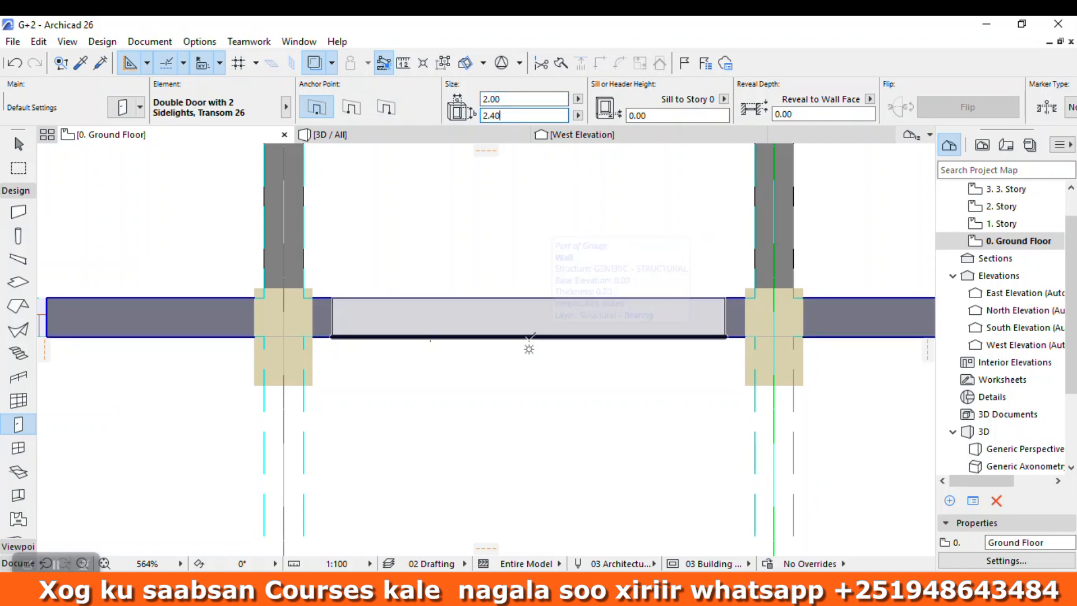
left_click(529, 335)
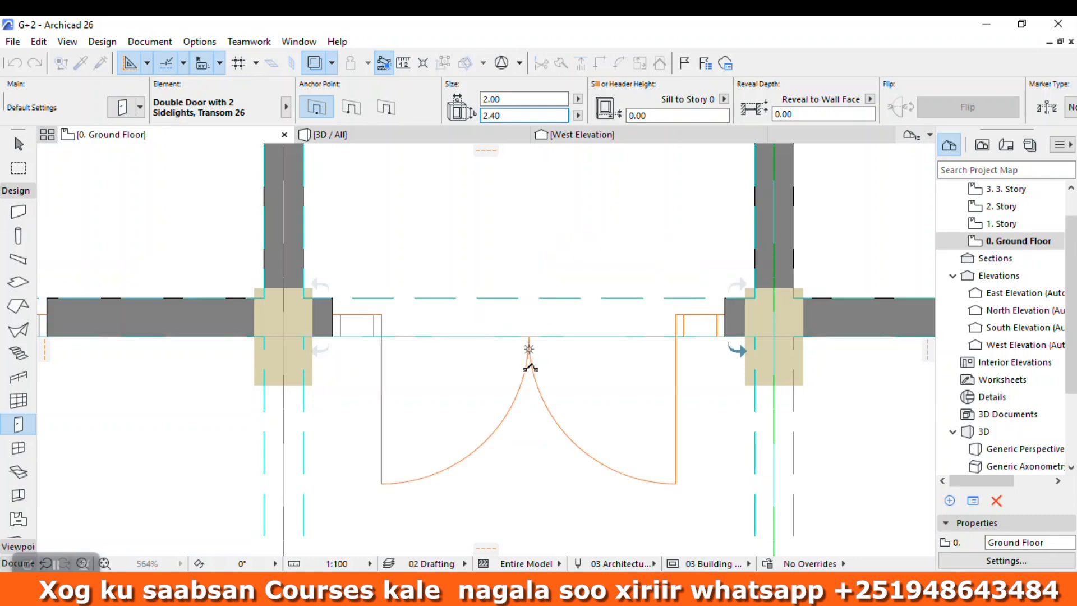
Step: Show the model in 3D and inspect the new double door between the two central columns
left_click(408, 135)
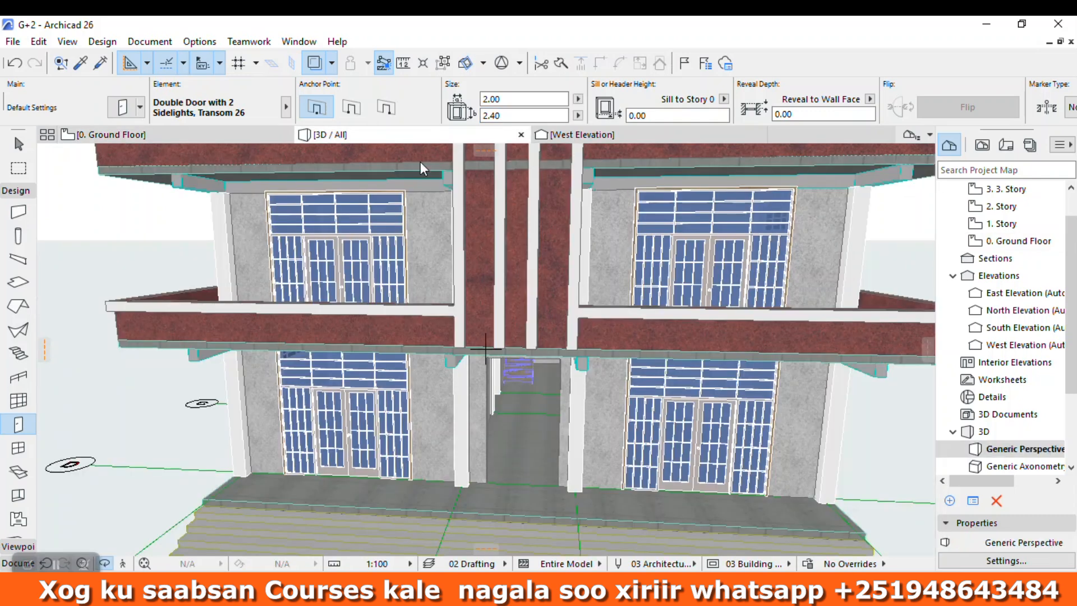
scroll(542, 414, "up", 3)
scroll(542, 413, "down", 6)
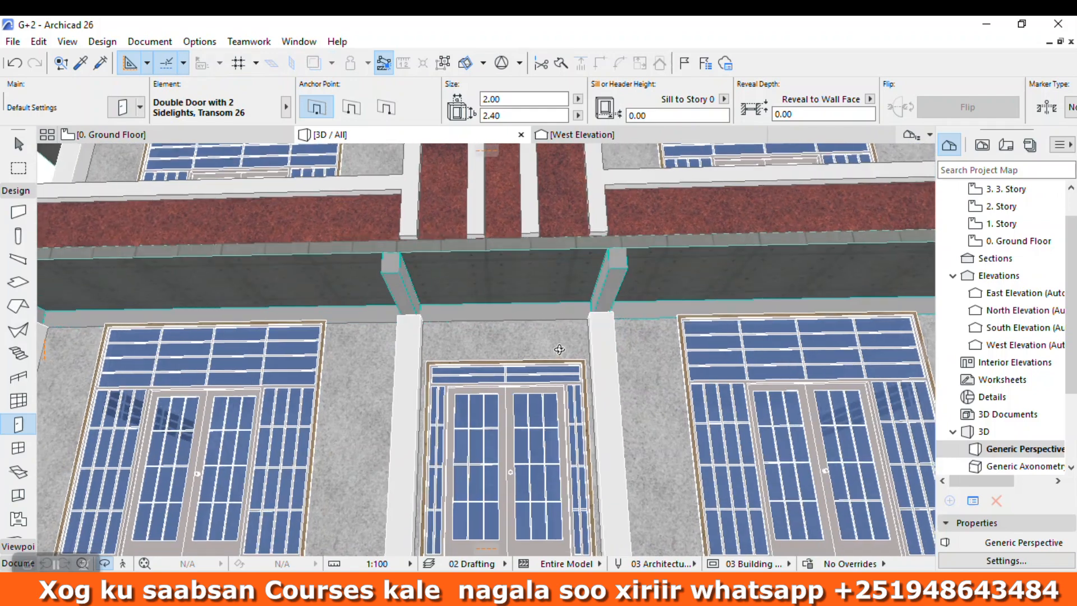
scroll(615, 386, "up", 5)
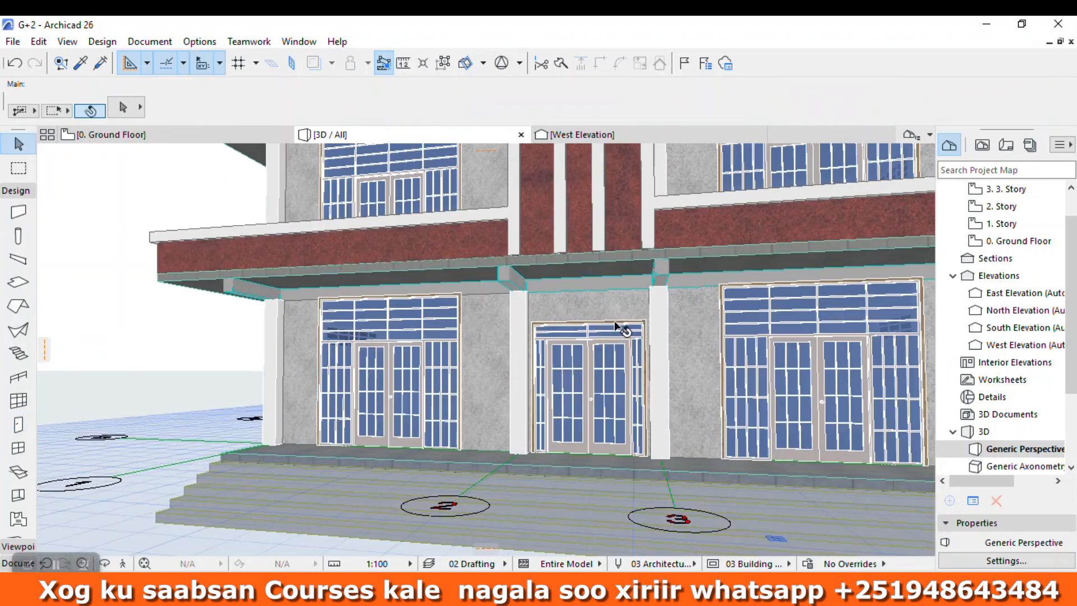
Step: Set the height of the new ground-floor centre door to 3.00
left_click(632, 322, "shift")
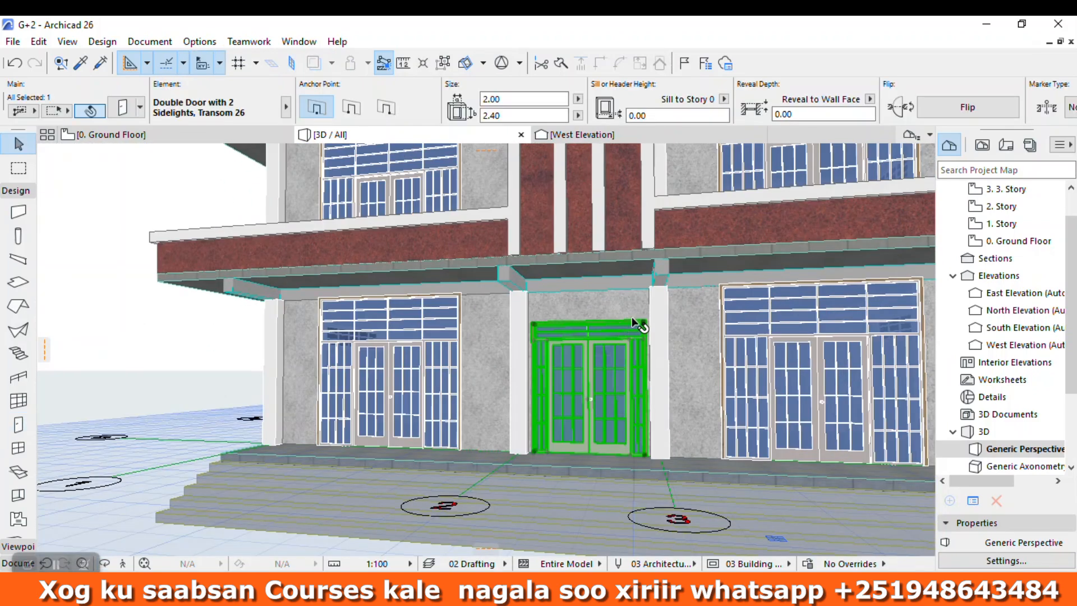
left_click(837, 306)
left_click(628, 348)
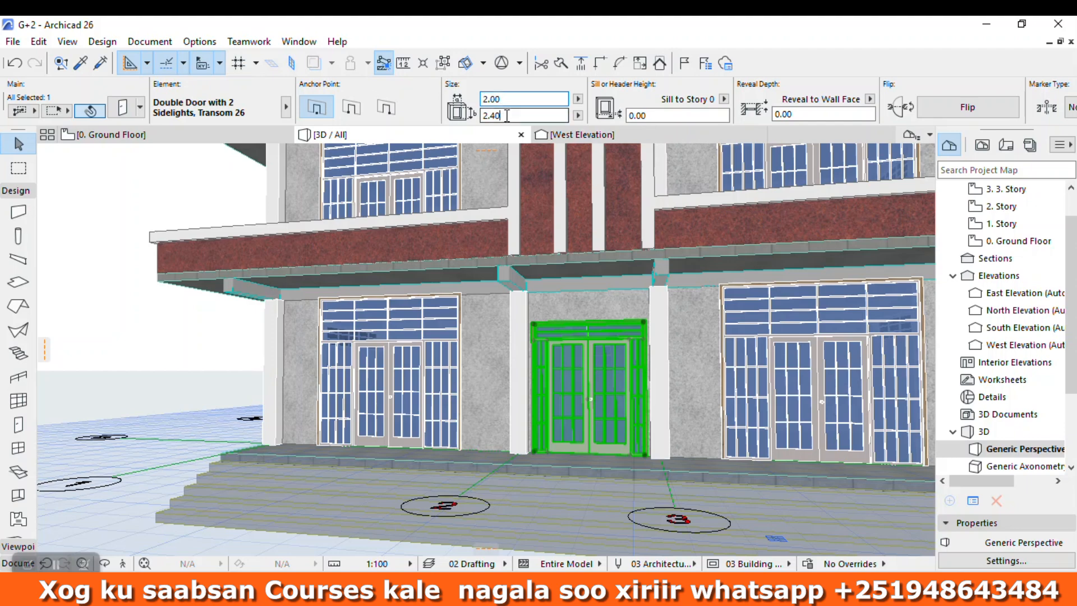
scroll(543, 367, "down", 5)
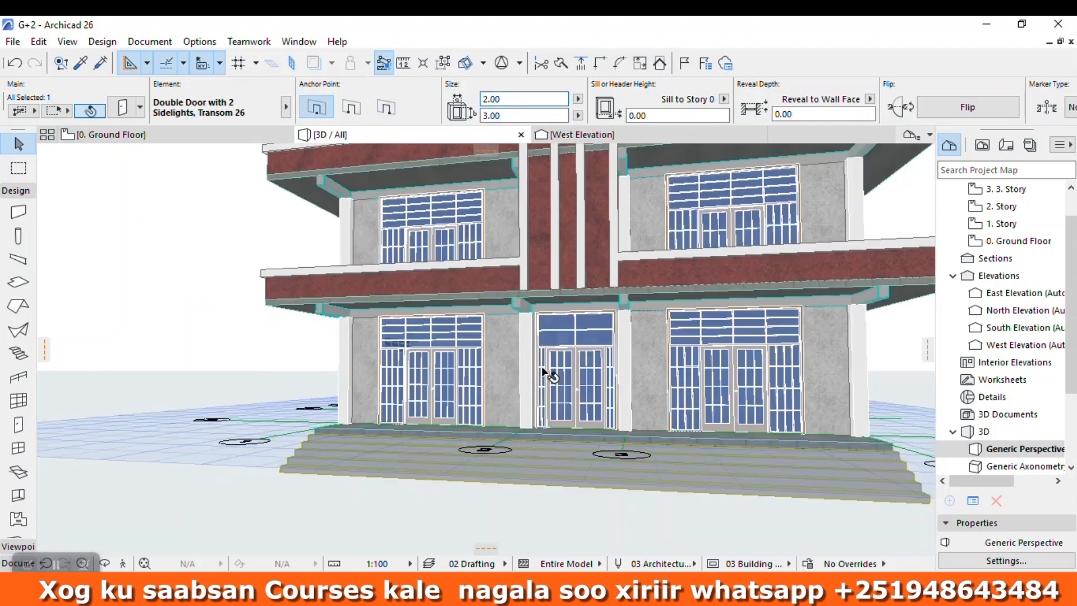
left_click(760, 493)
scroll(605, 385, "up", 2)
scroll(605, 386, "up", 2)
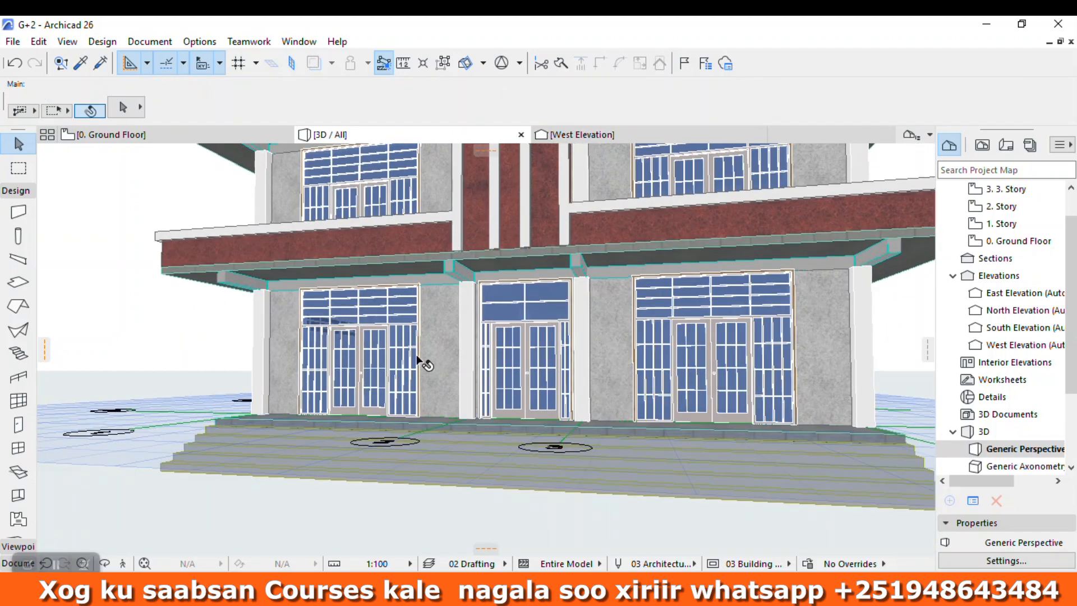
Step: Override the surfaces of the two ground-floor columns flanking the centre door with Paint - Bordeaux
left_click(107, 563)
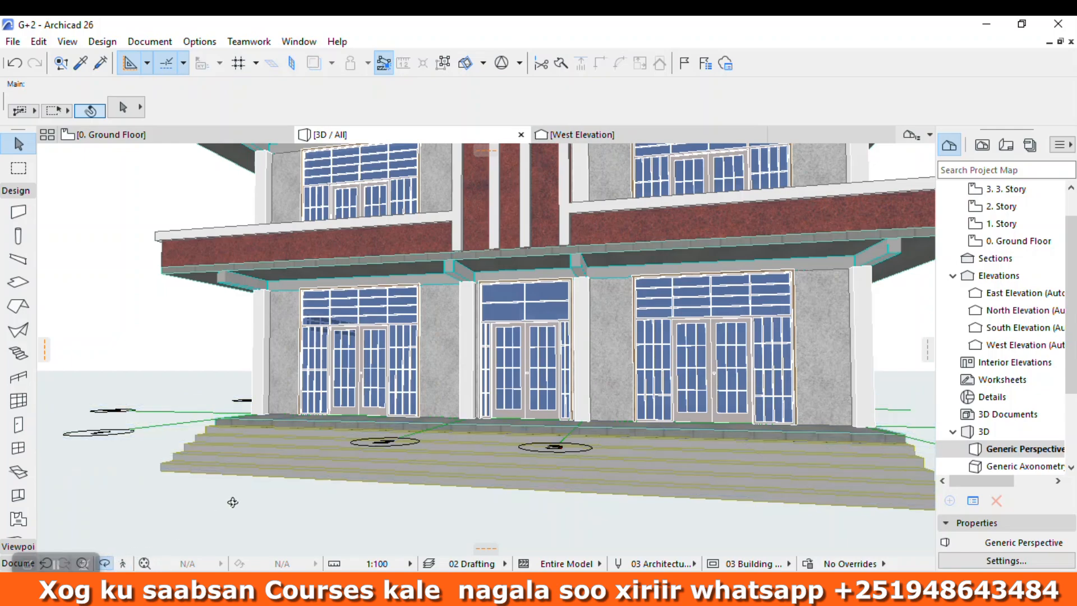
scroll(281, 460, "down", 3)
left_click_drag(637, 387, 498, 377)
key("Escape")
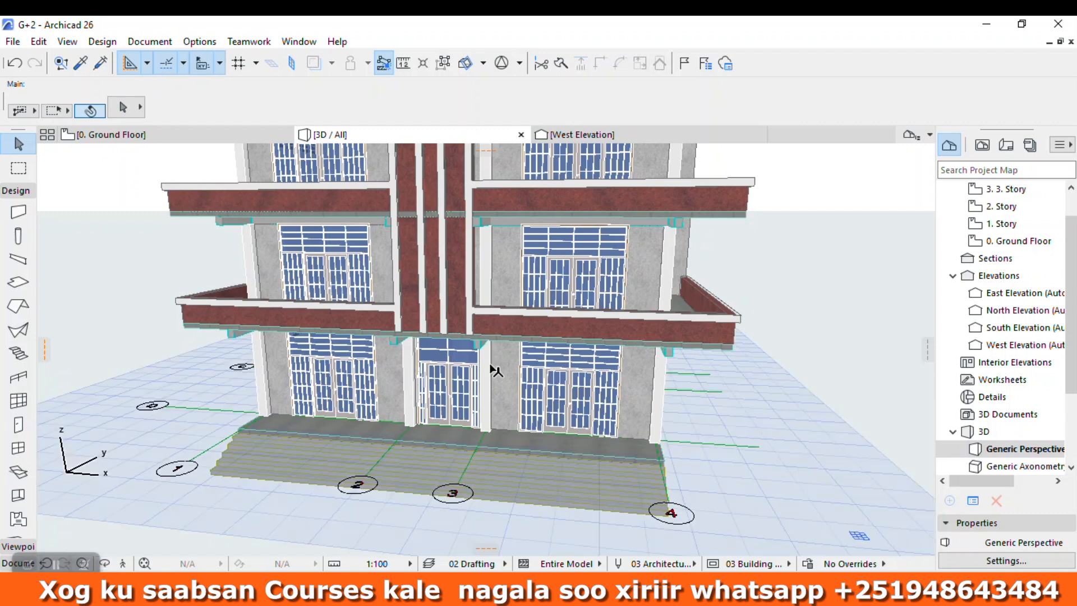
left_click(488, 367)
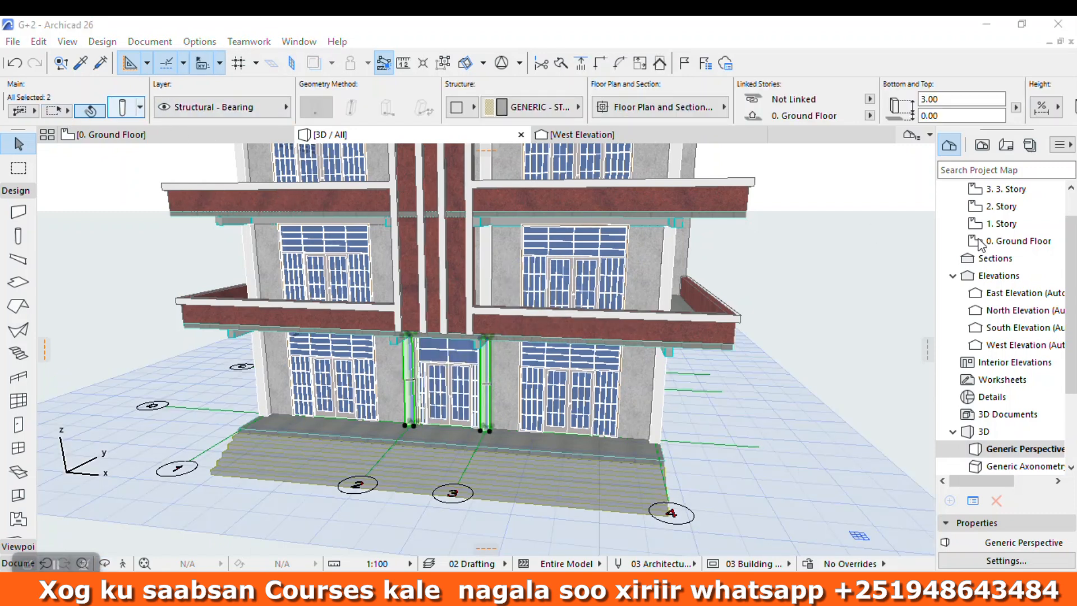
key("ctrl+t")
left_click(320, 108)
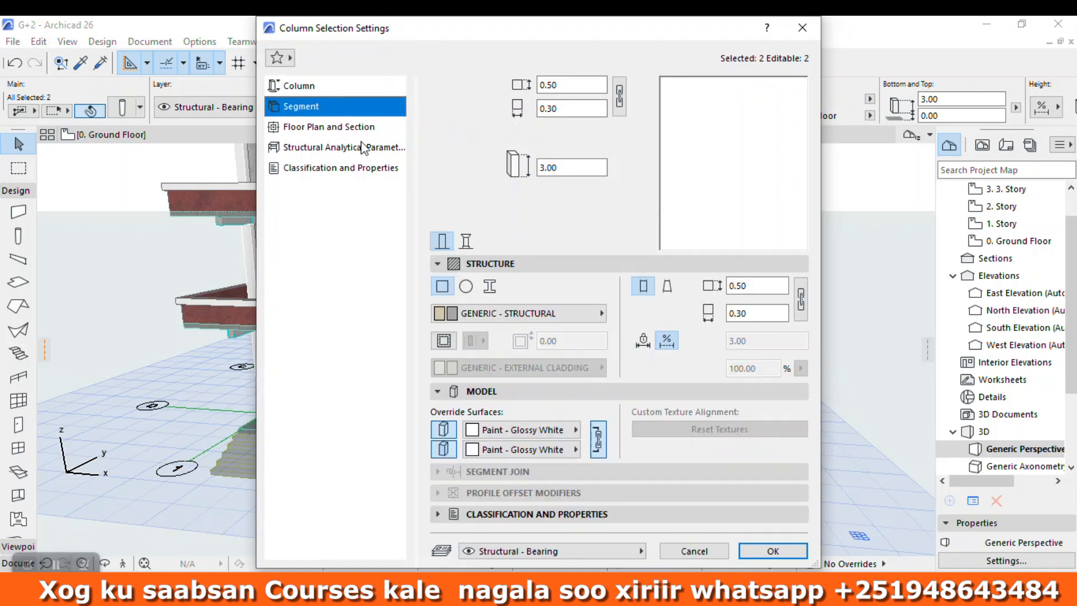
left_click(521, 430)
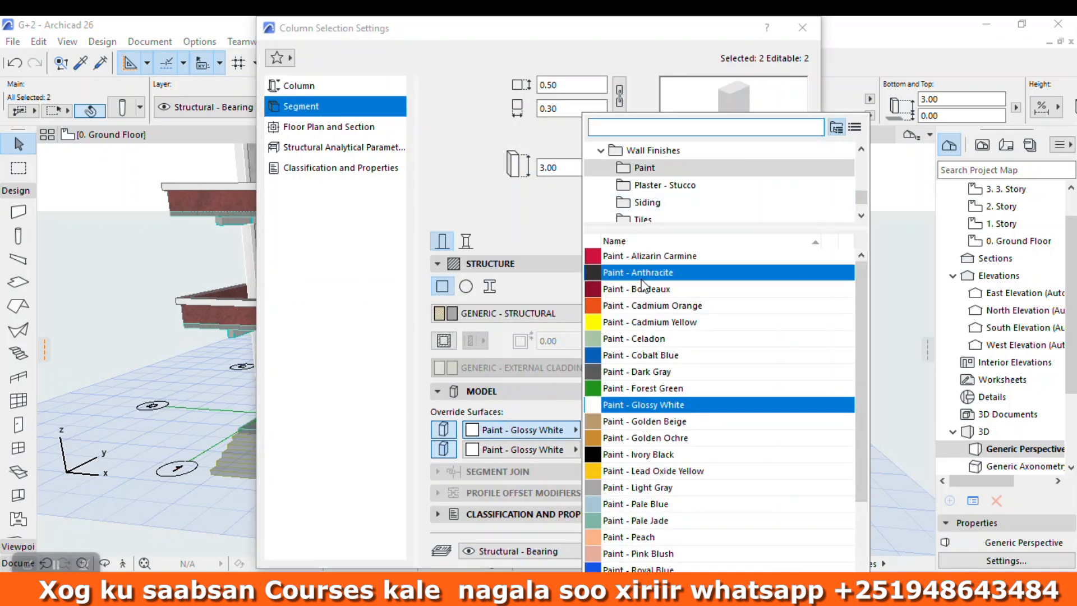
left_click(624, 289)
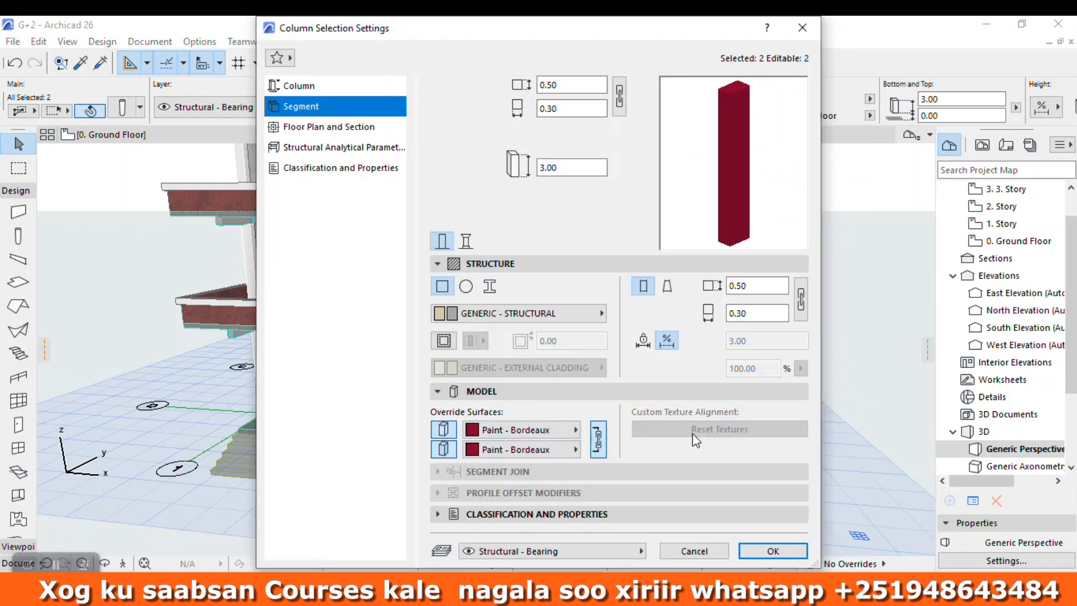
left_click(768, 552)
Step: Try the Siding - Medium surface override on the two columns flanking the centre door
scroll(462, 336, "down", 5)
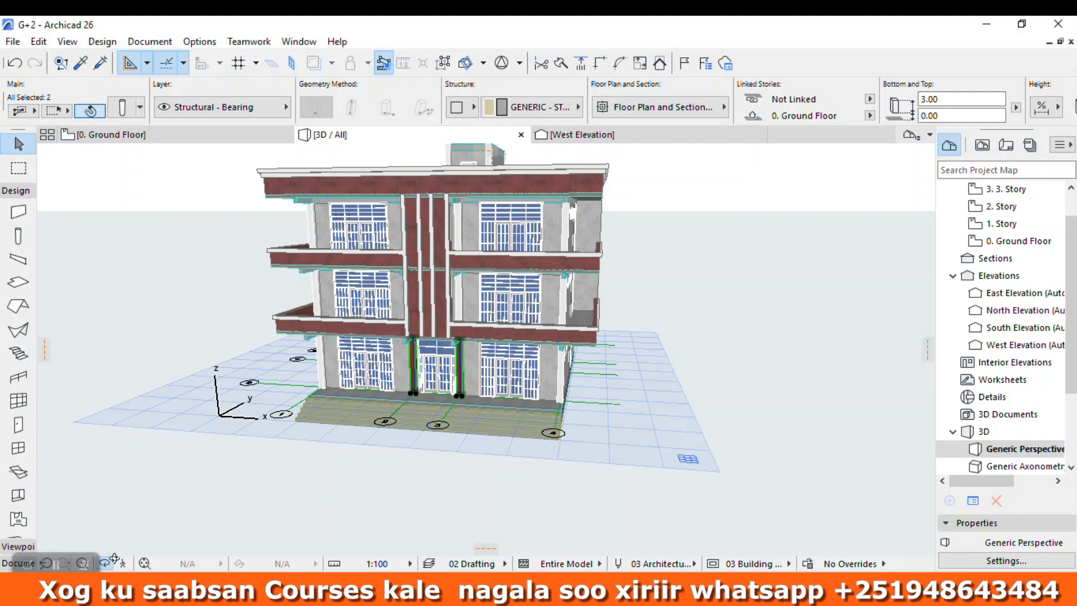
scroll(502, 303, "up", 5)
left_click_drag(471, 375, 484, 316)
left_click_drag(415, 274, 233, 320)
scroll(473, 393, "up", 2)
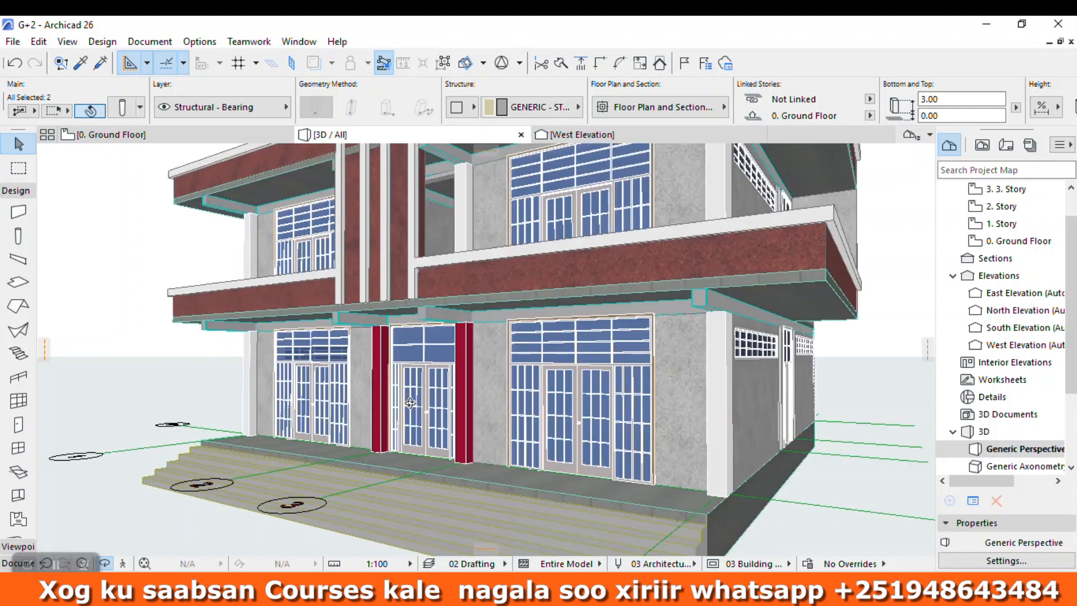
key("ctrl+t")
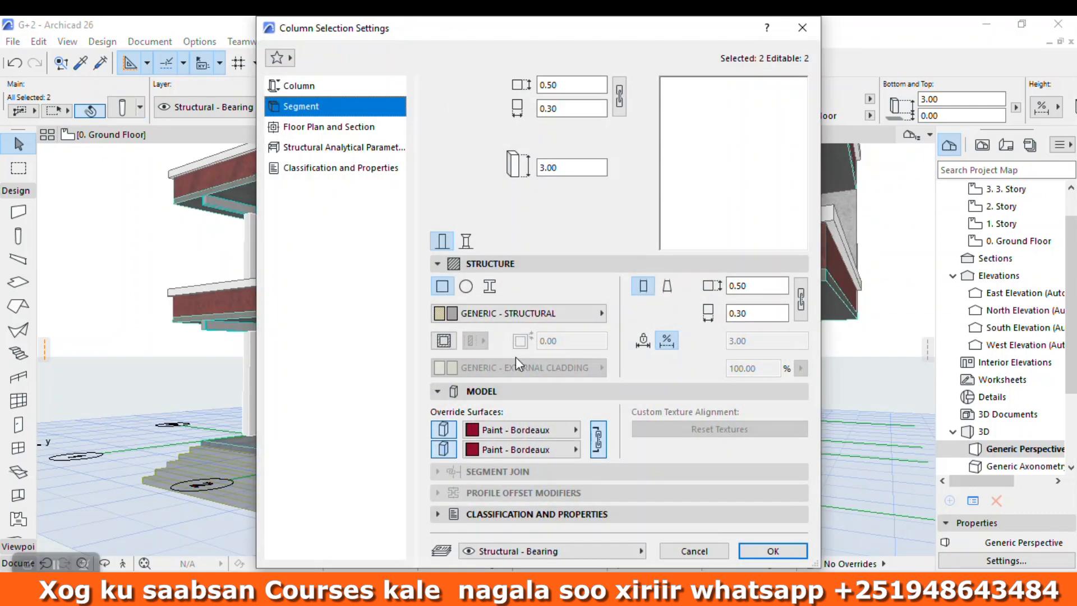
left_click(522, 430)
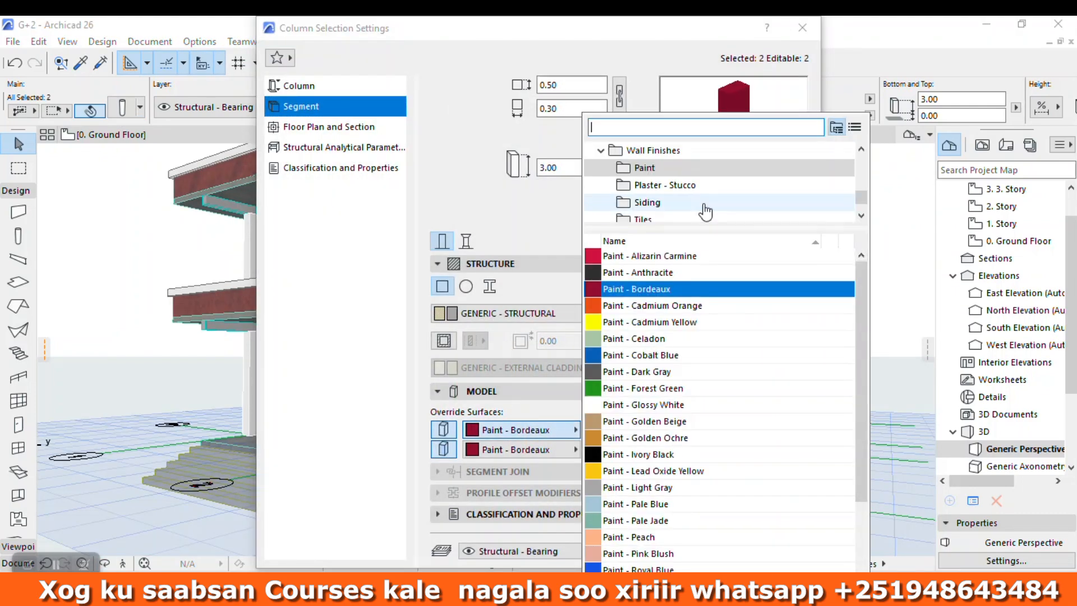
left_click(672, 209)
left_click(646, 288)
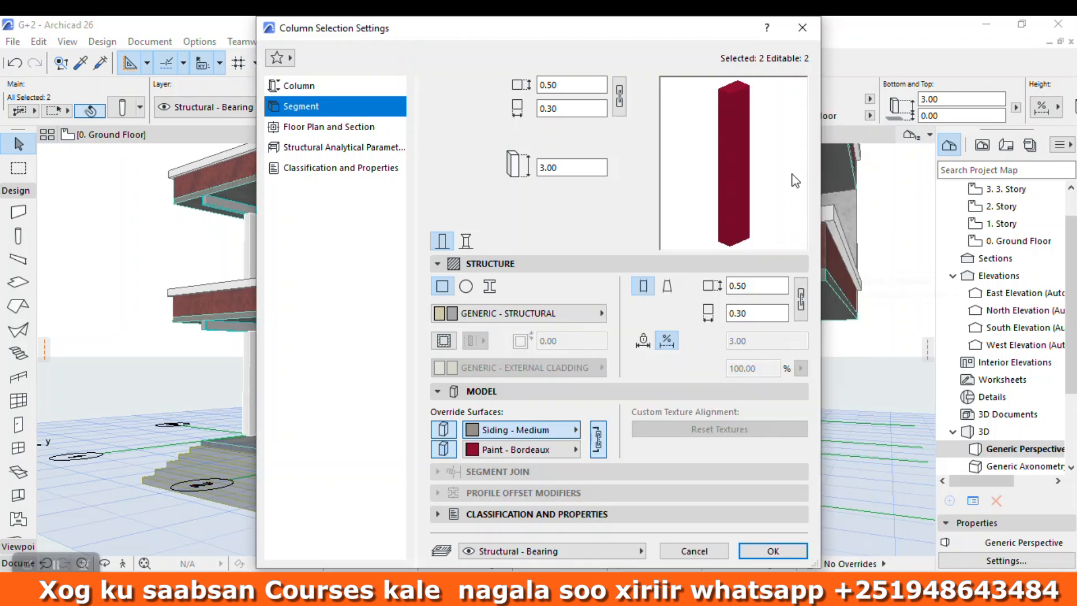
Step: Browse the stucco, siding and wood surfaces for the two columns and discard the column settings
left_click(556, 430)
left_click(665, 187)
scroll(656, 191, "down", 1)
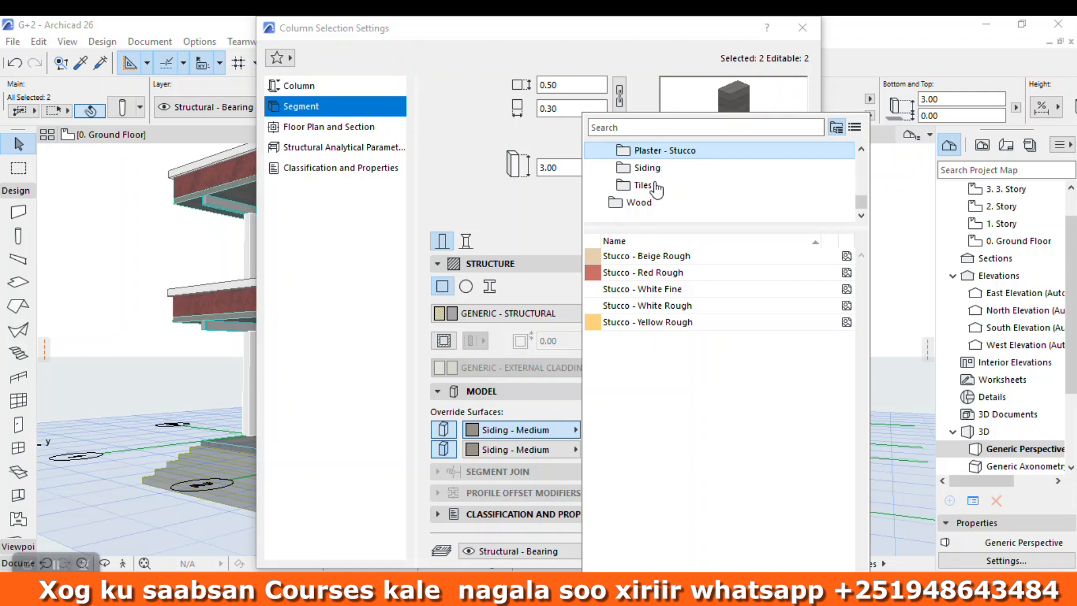
scroll(655, 190, "up", 1)
left_click(653, 168)
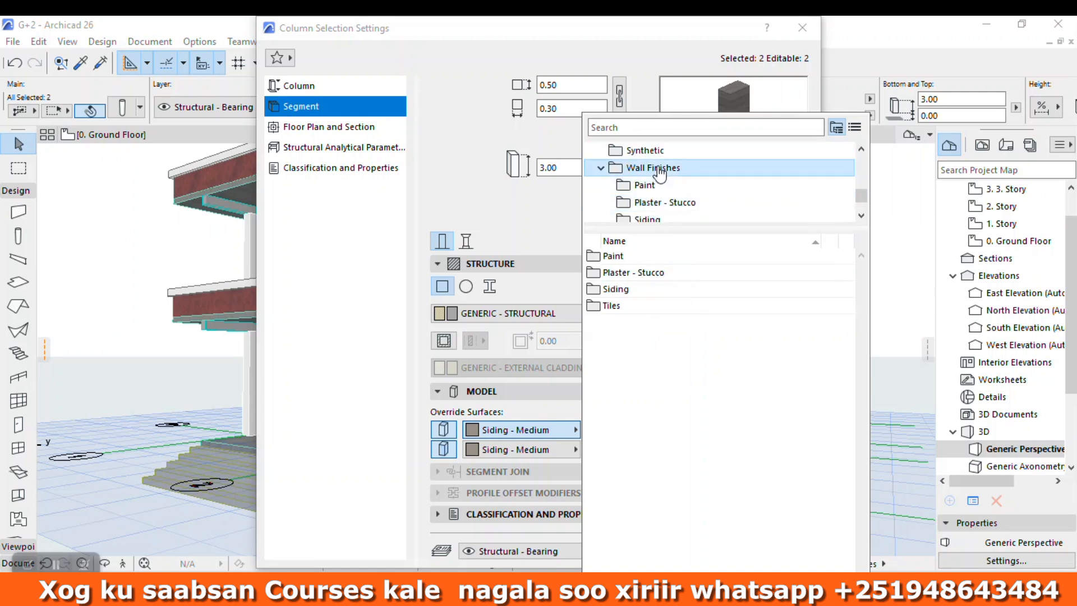
left_click(657, 151)
left_click(651, 168)
scroll(648, 185, "down", 1)
left_click(646, 187)
left_click(639, 167)
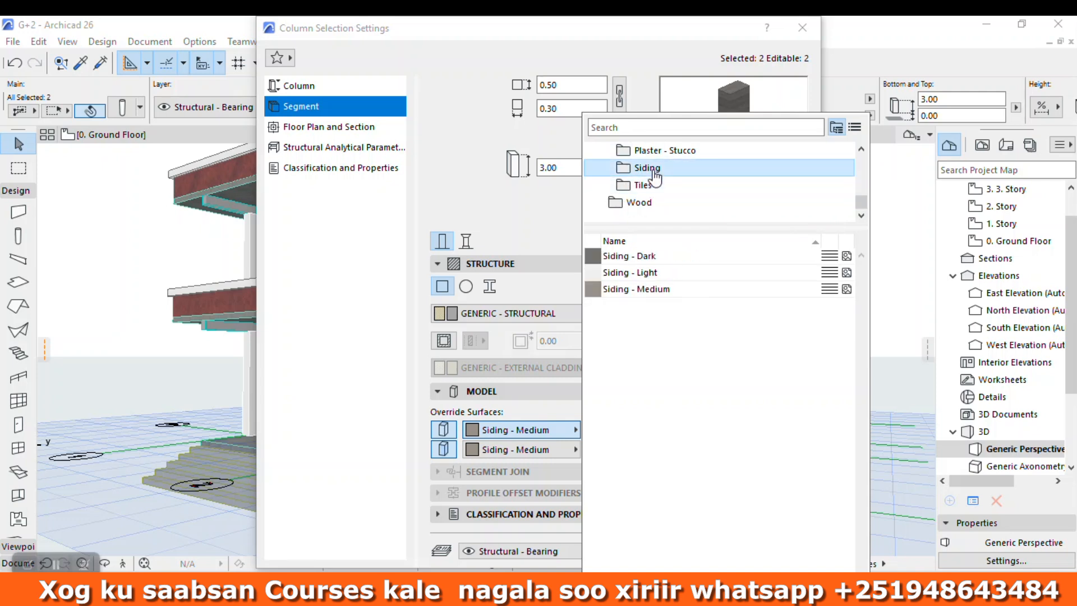
left_click(654, 257)
left_click(645, 150)
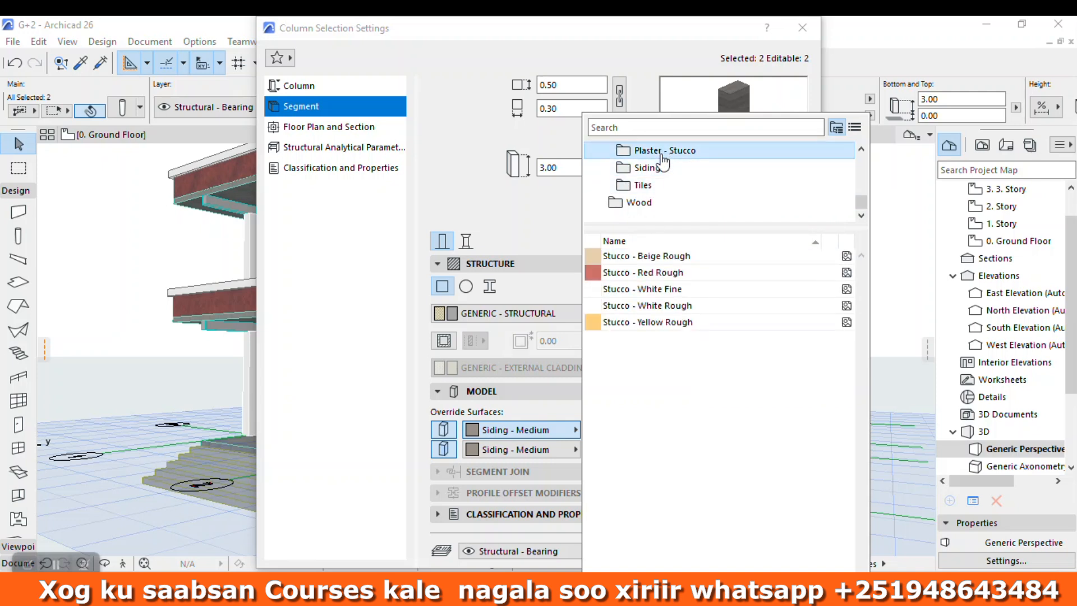
left_click(647, 170)
left_click(622, 201)
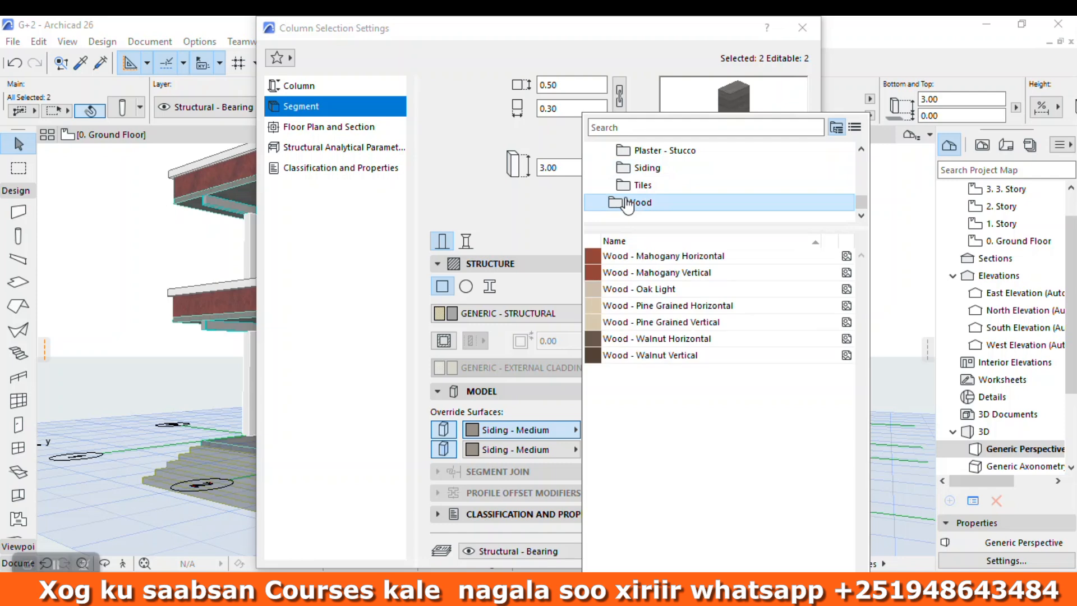
left_click(918, 185)
left_click(873, 173)
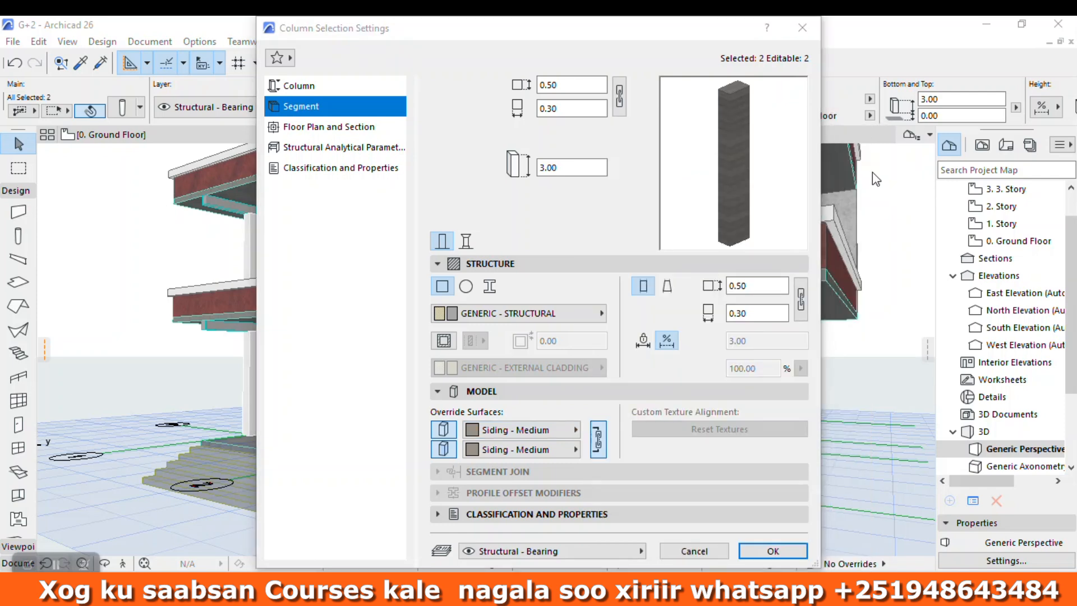
left_click(803, 26)
Step: Check which surface override the red first-floor balcony parapet walls use
left_click(769, 240)
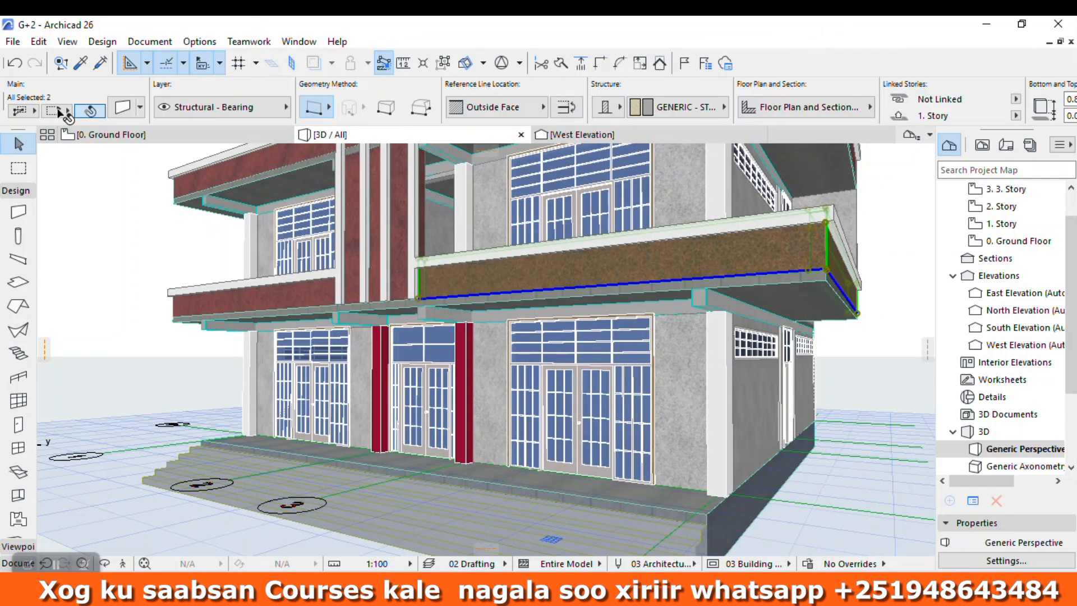
key("ctrl+t")
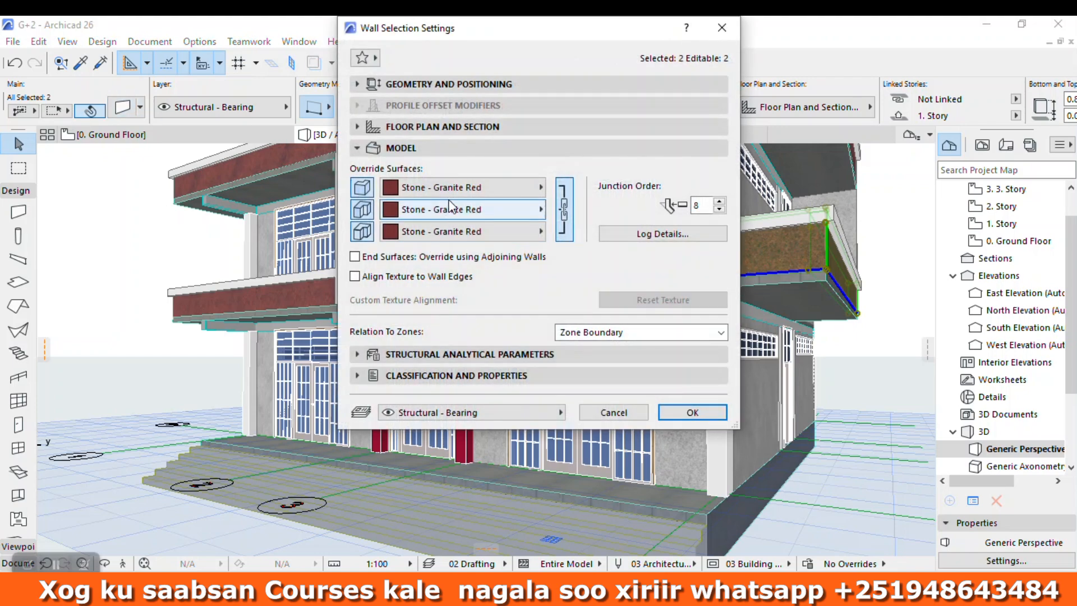
left_click(460, 187)
key("Escape")
key("Escape")
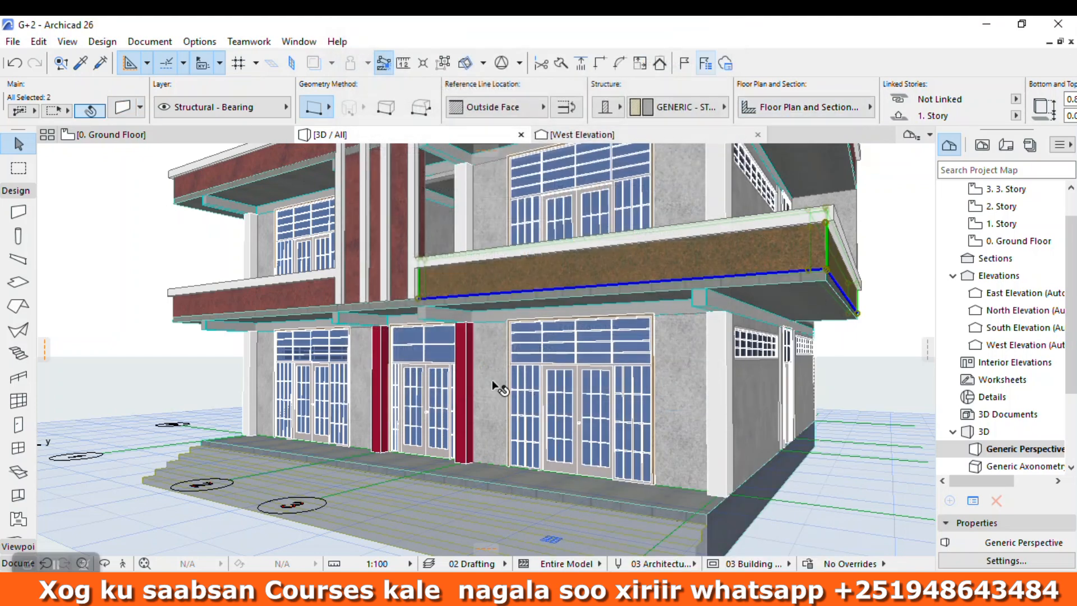
key("Escape")
Step: Override the surfaces of the two ground-floor columns flanking the centre door with Stone - Granite Red
left_click(470, 365)
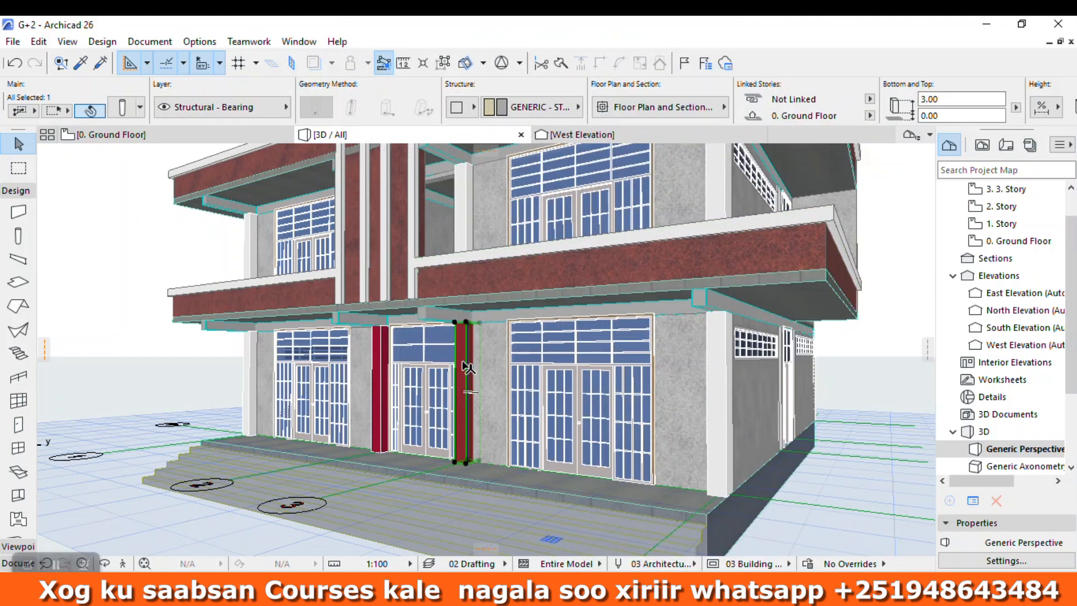
left_click(381, 365, "shift")
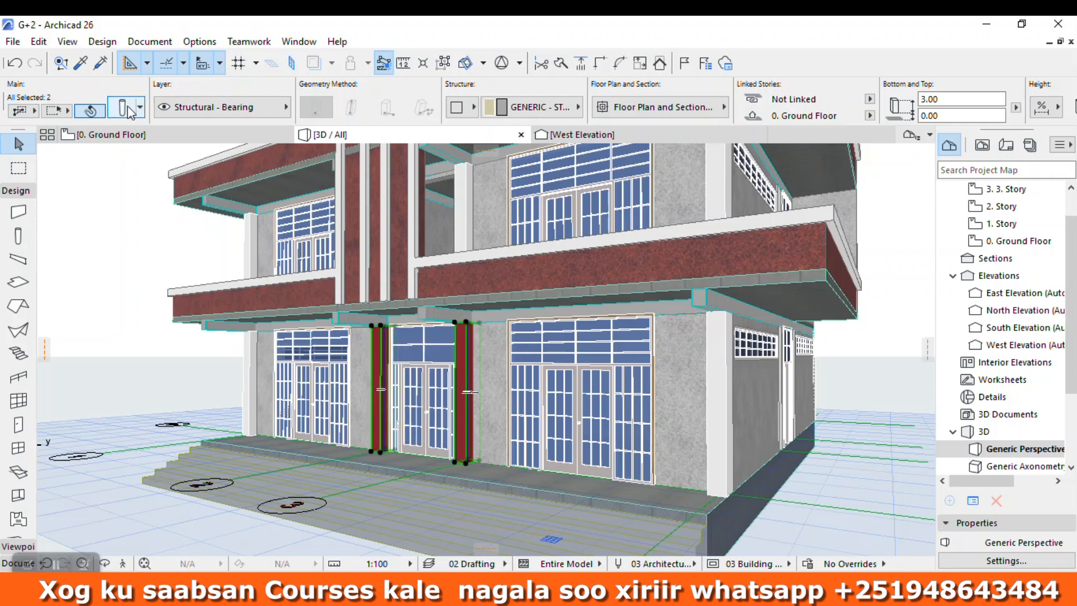
left_click(124, 107)
left_click(536, 429)
scroll(662, 196, "down", 1)
scroll(656, 196, "up", 2)
left_click(631, 169)
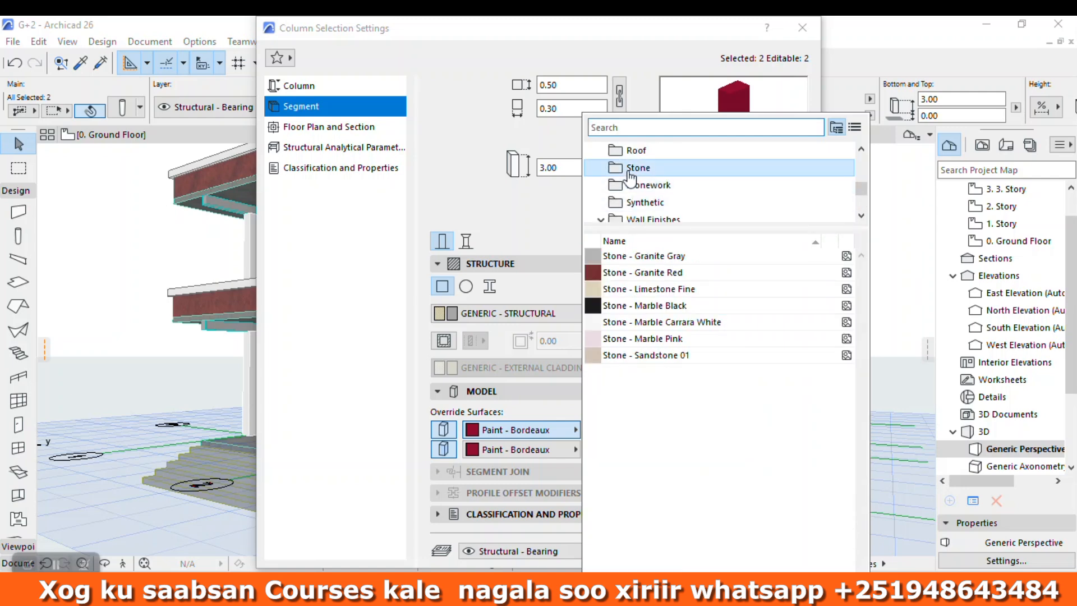
left_click(624, 274)
left_click(785, 556)
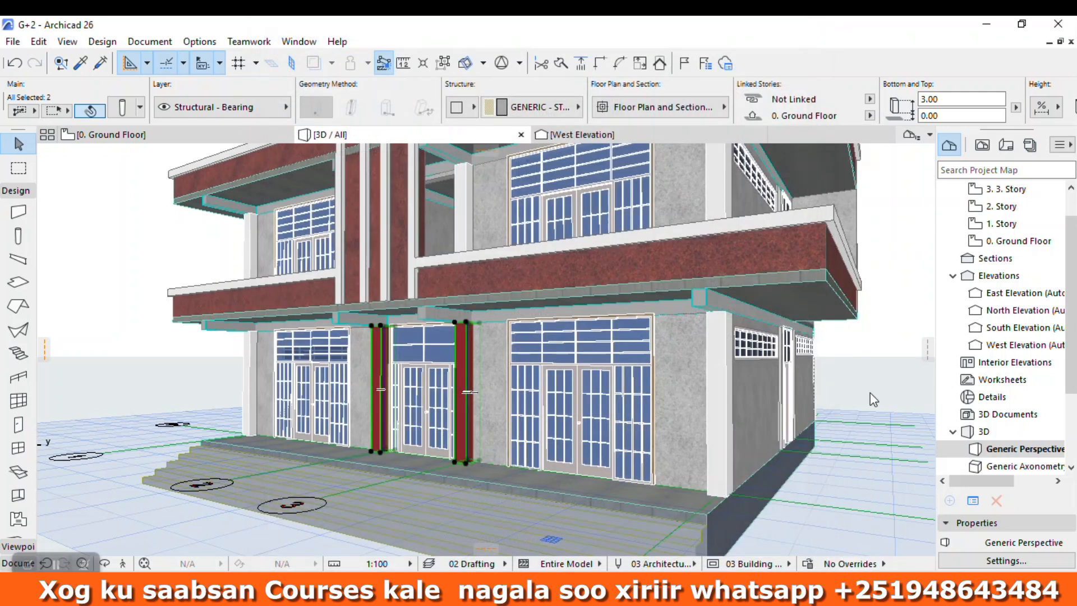
left_click(893, 343)
Step: Inspect the ground-floor facade up close and check the surface overrides of its outer walls
scroll(497, 412, "down", 4)
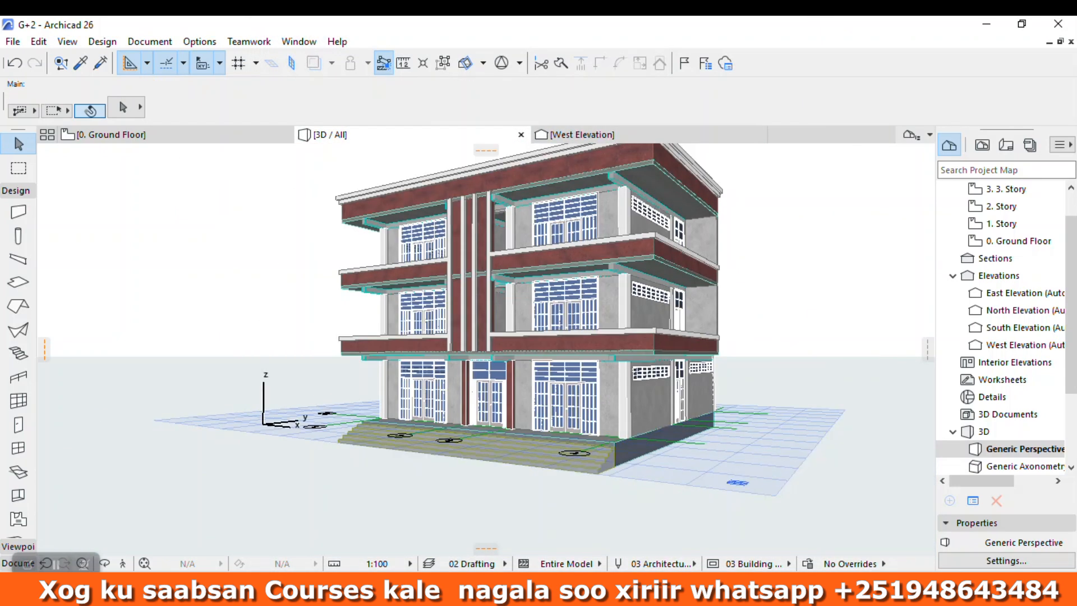
left_click(110, 564)
scroll(451, 367, "up", 3)
left_click_drag(451, 368, 663, 377)
scroll(663, 376, "up", 6)
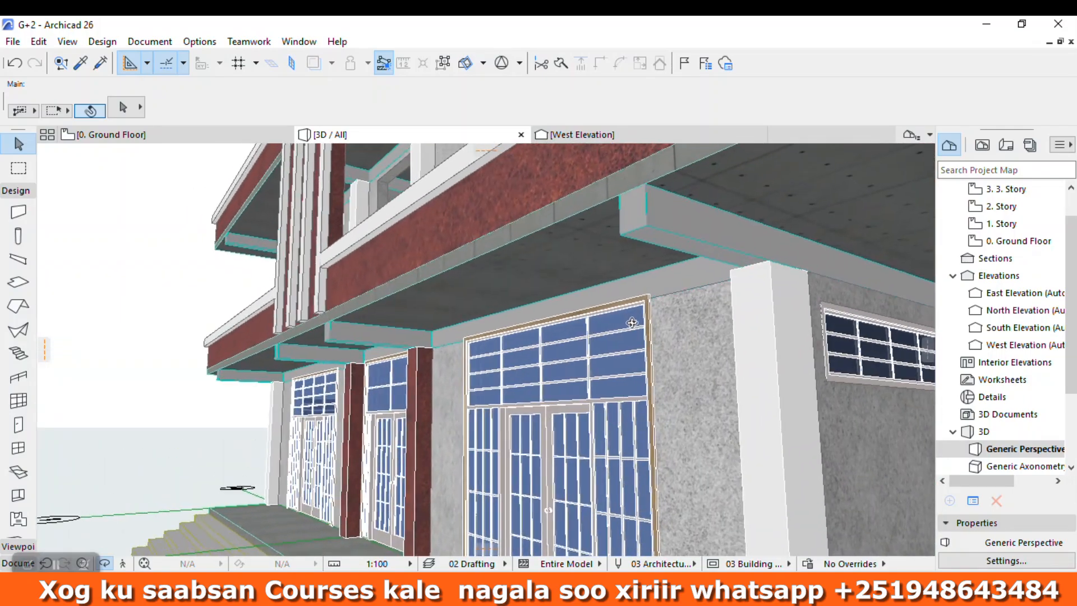
left_click(681, 244)
left_click(699, 347)
key("ctrl+t")
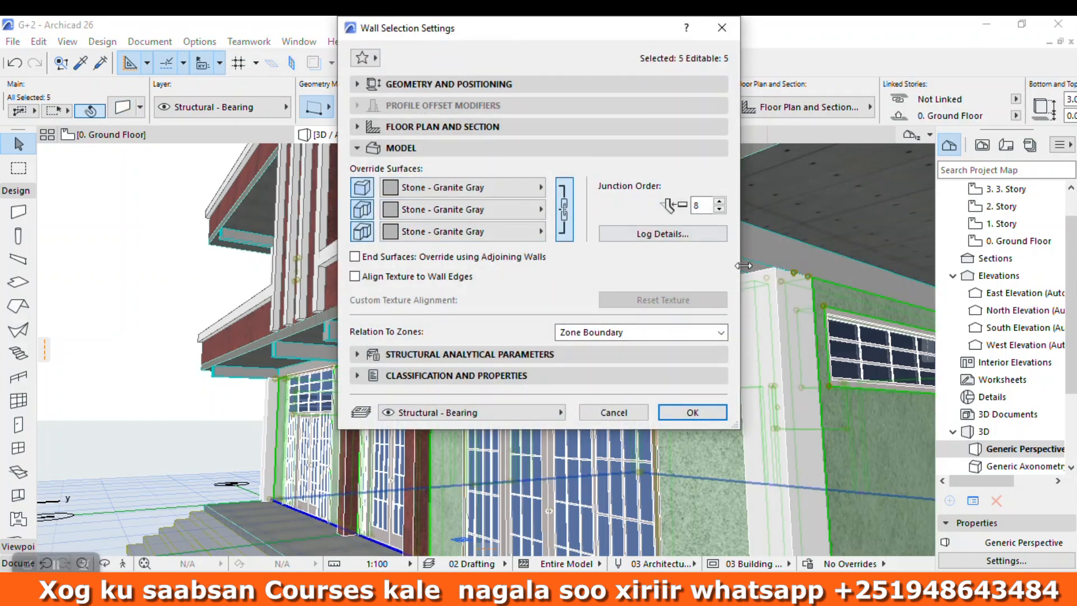
left_click(722, 28)
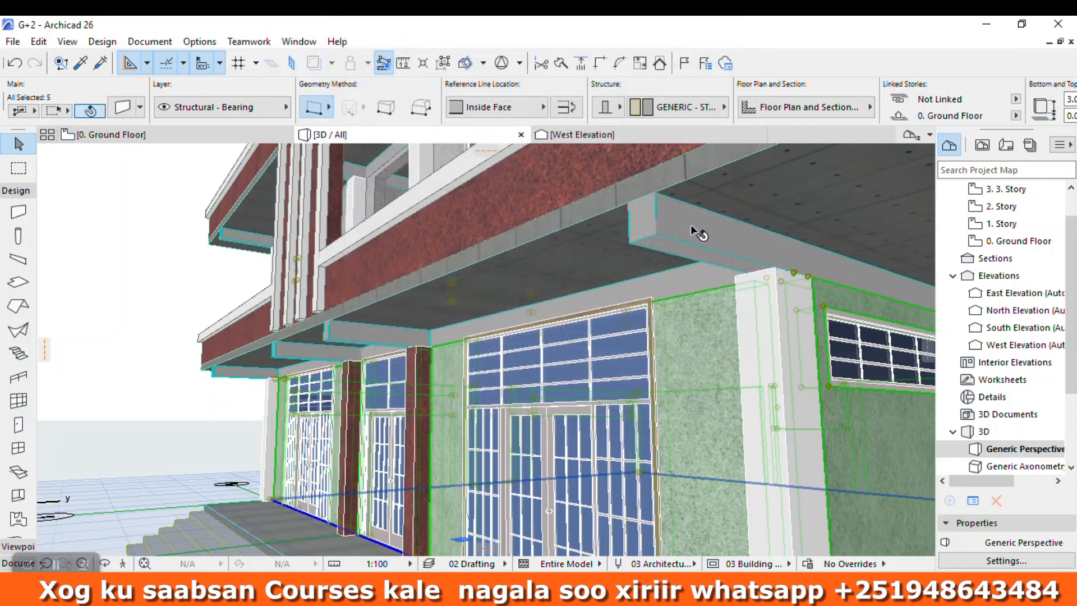
Step: Select all beams in the model and enable linked surface overrides on all of their faces
left_click(672, 240)
left_click(123, 228)
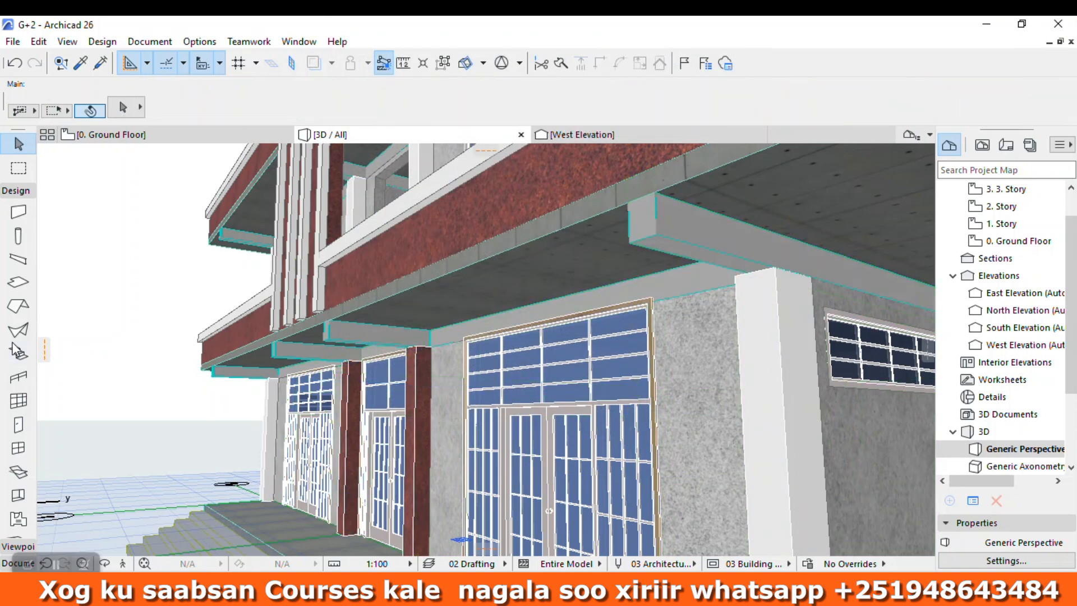
left_click(17, 262)
key("ctrl+a")
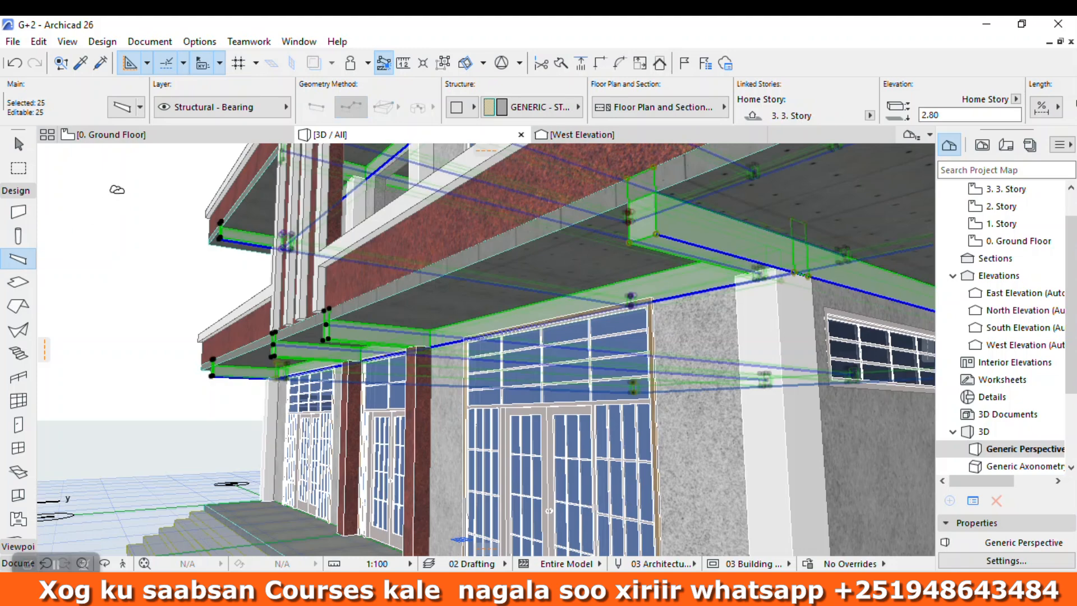
key("ctrl+t")
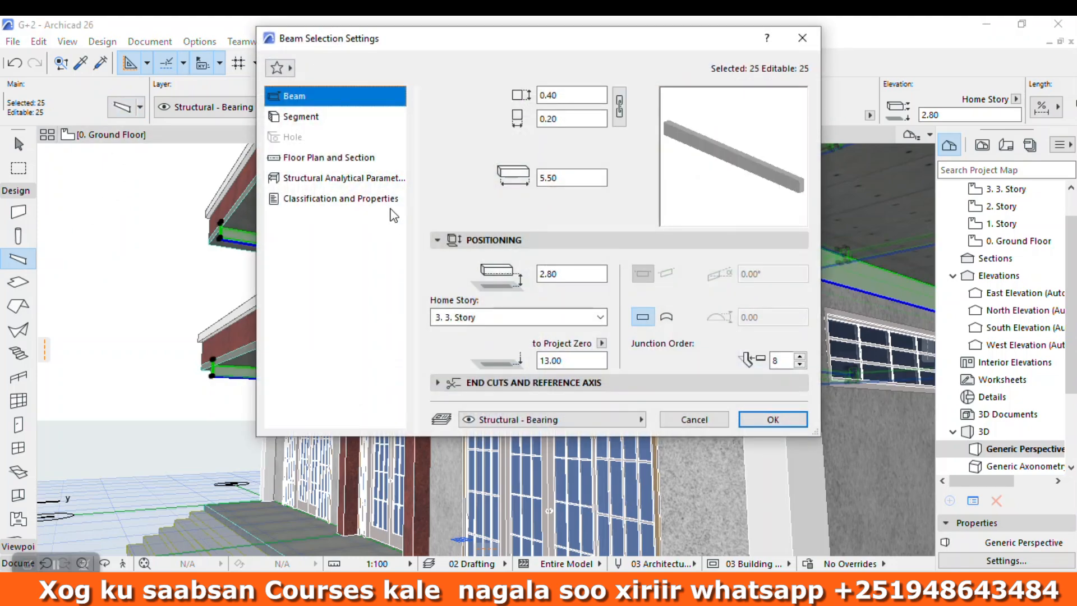
left_click(303, 119)
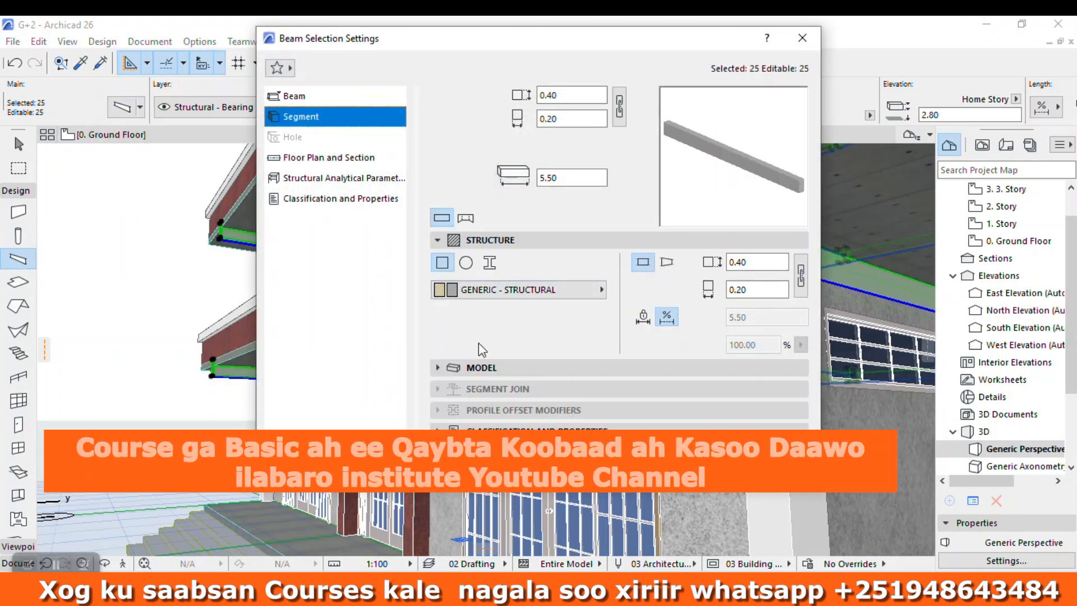
left_click(525, 301)
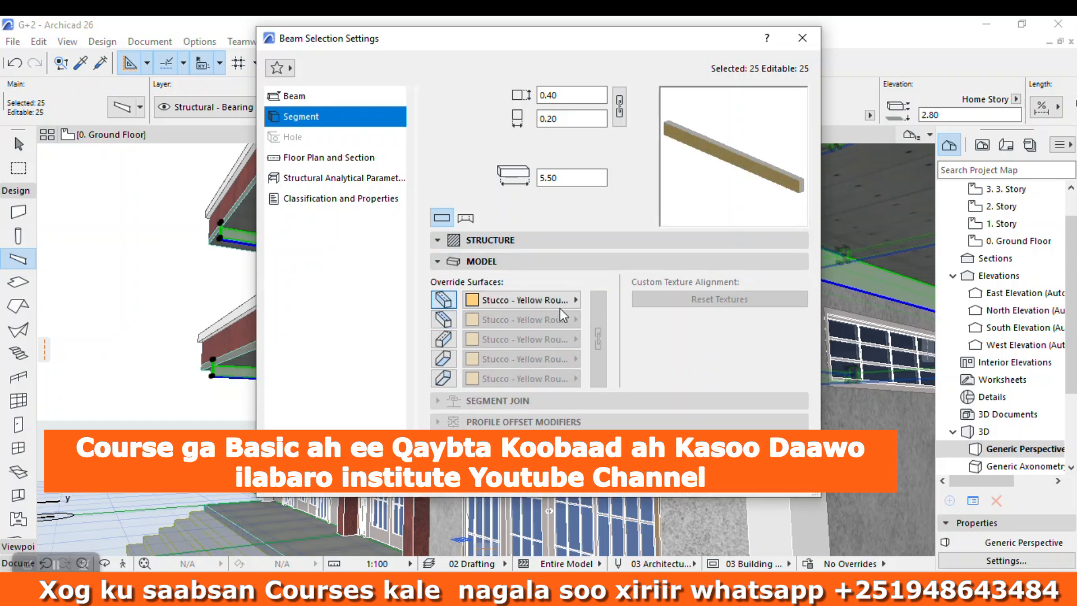
left_click(449, 324)
left_click(444, 379)
left_click(597, 331)
Step: Set the surface override of all beam faces to Stone - Granite Gray and clear the selection
left_click(505, 304)
scroll(639, 191, "down", 1)
scroll(642, 191, "up", 4)
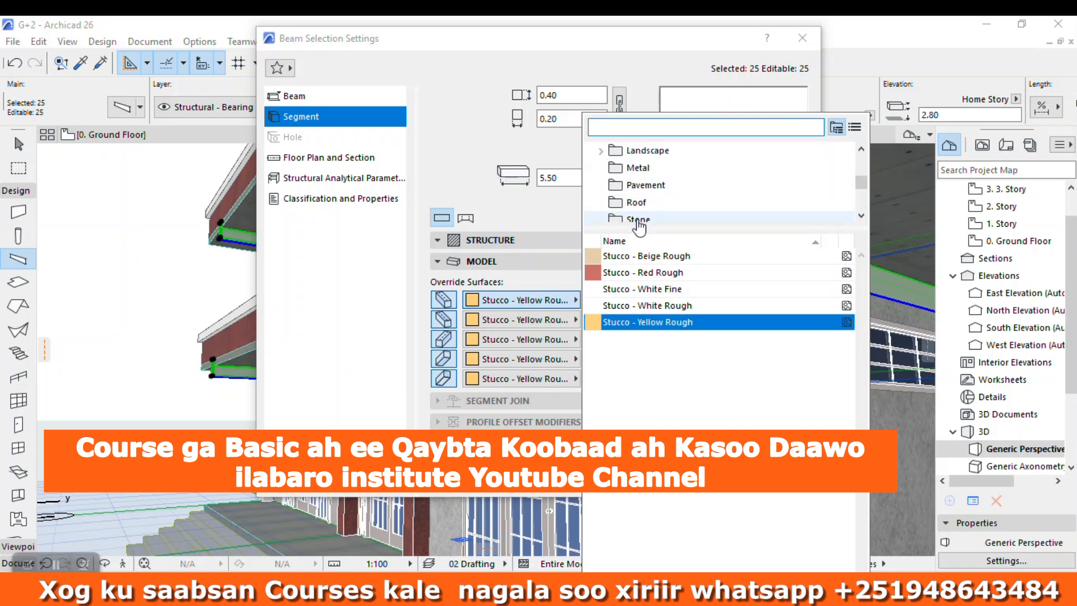
left_click(637, 217)
left_click(648, 257)
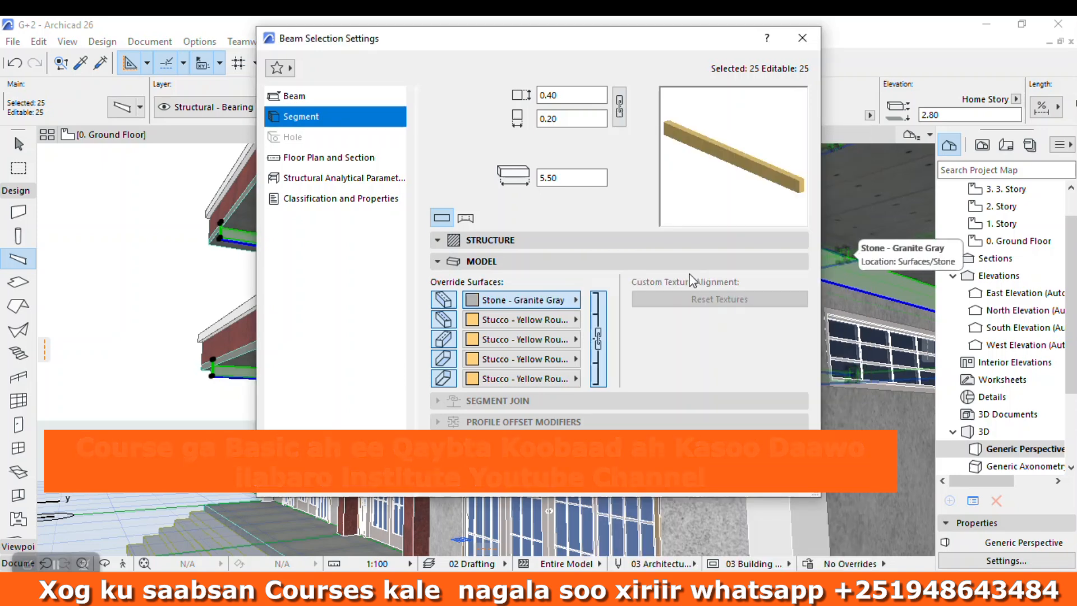
left_click(785, 478)
scroll(701, 272, "down", 5)
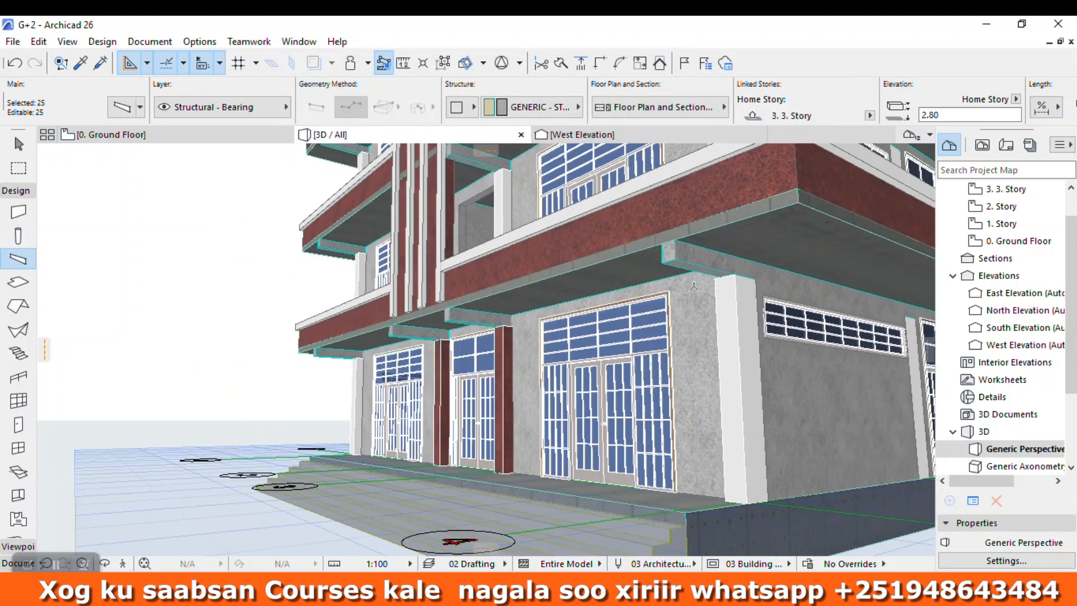
left_click(19, 151)
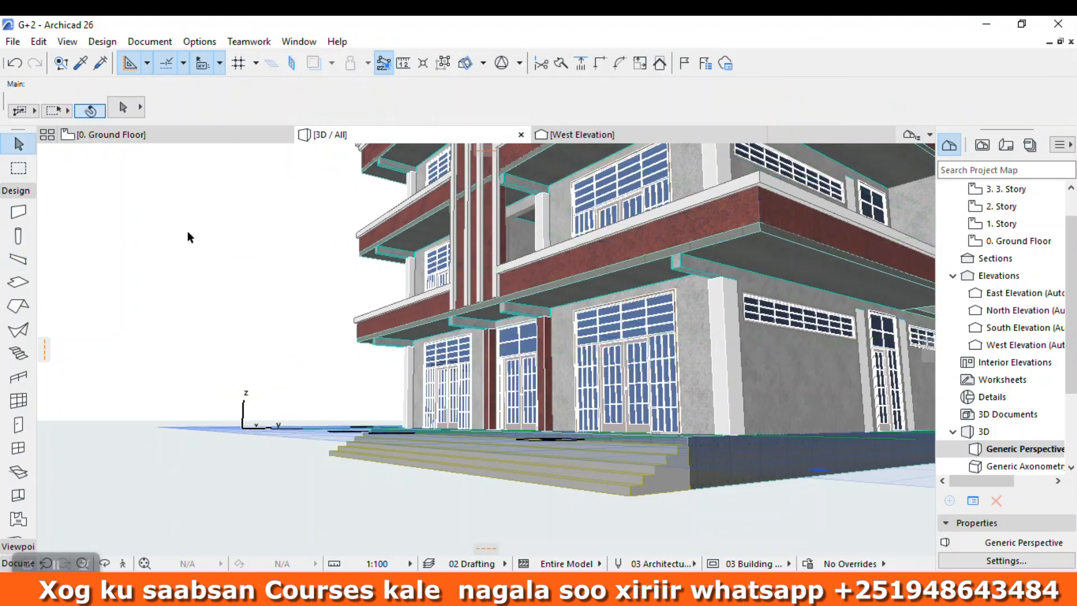
left_click(187, 231)
Step: Examine the finished front facade from several angles, along with the roof terrace and its stair enclosure
scroll(517, 355, "up", 3)
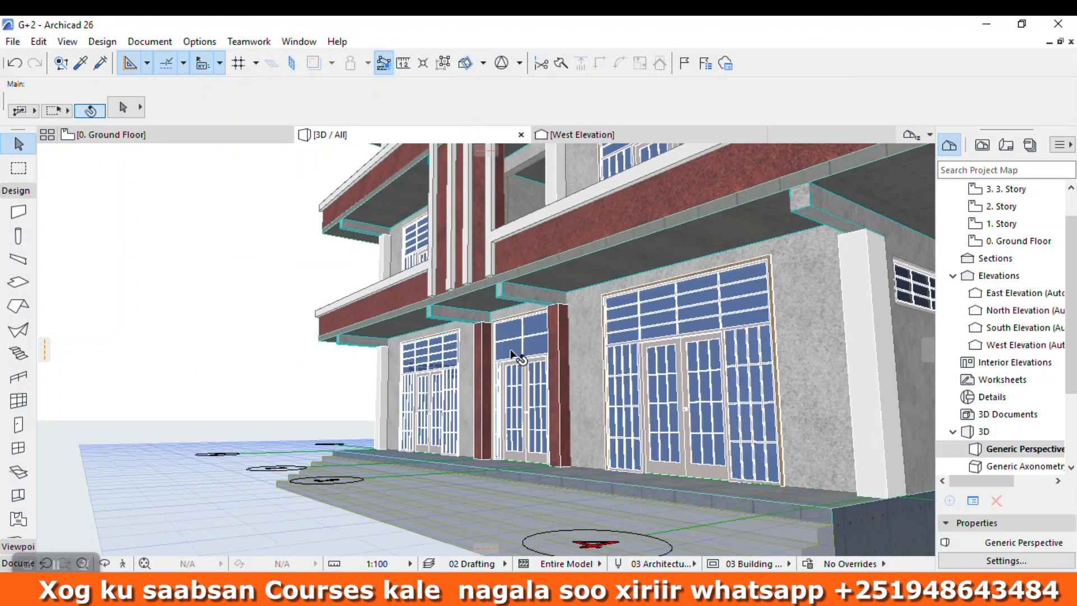
left_click(104, 563)
scroll(208, 549, "down", 4)
left_click_drag(327, 408, 538, 409)
scroll(538, 393, "down", 3)
scroll(376, 432, "up", 6)
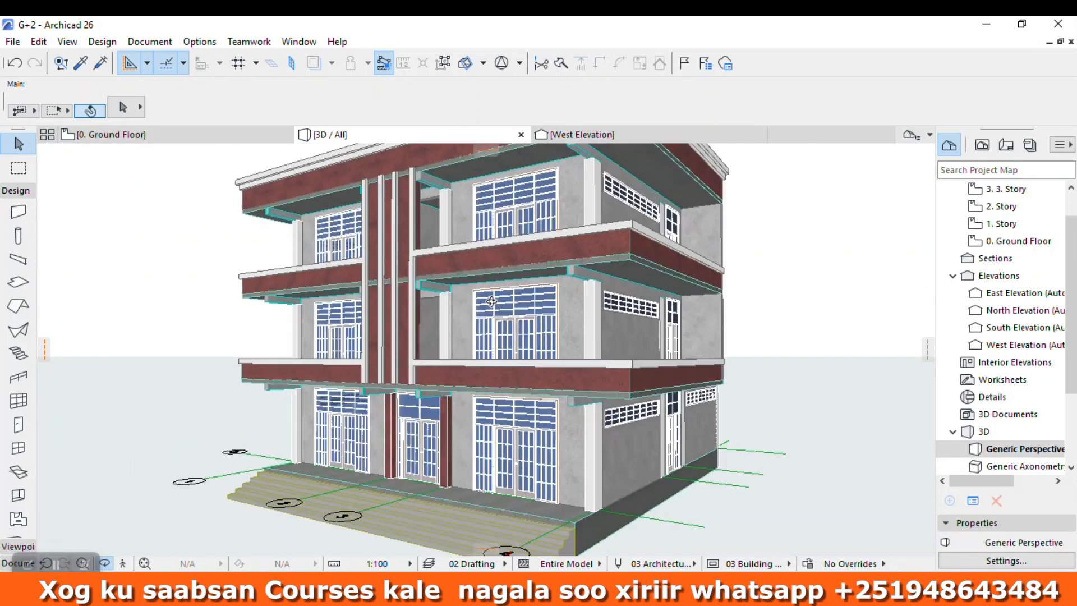
scroll(377, 345, "down", 8)
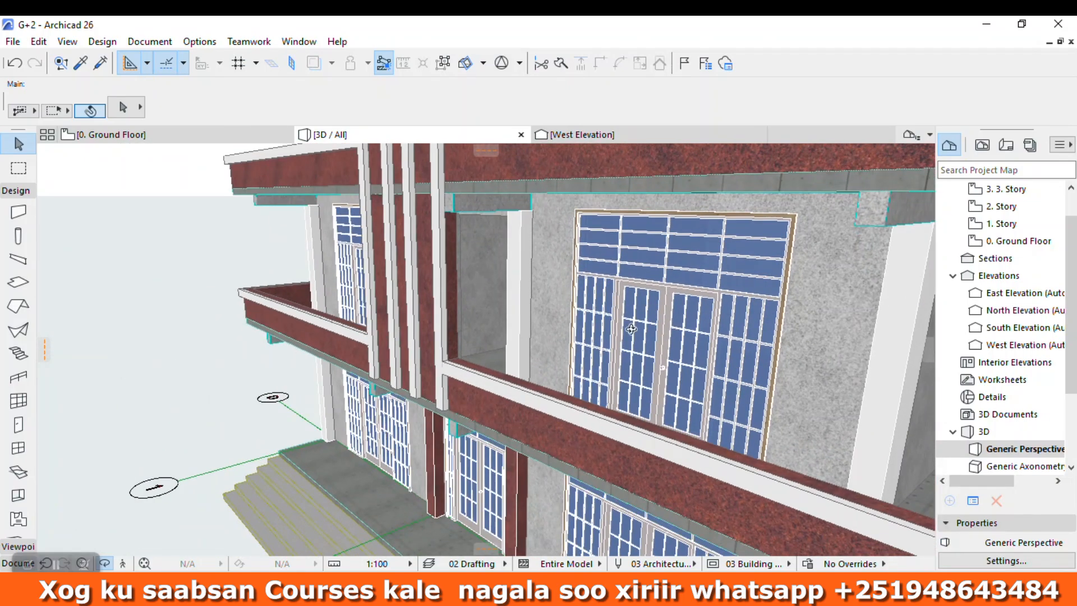
left_click_drag(671, 384, 837, 334)
scroll(654, 381, "up", 8)
scroll(673, 329, "down", 8)
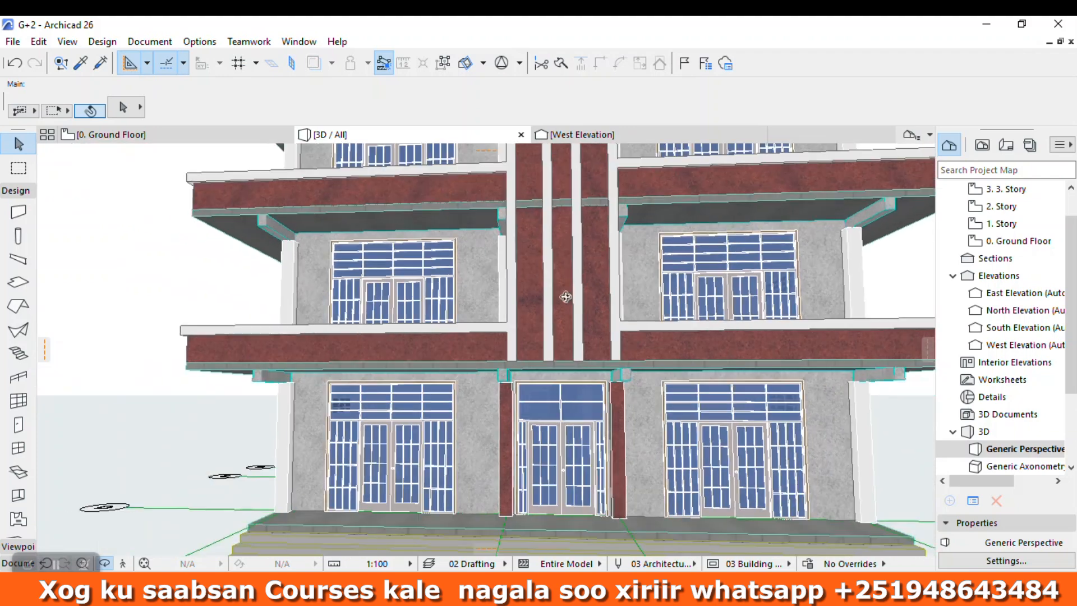
left_click_drag(569, 298, 523, 280)
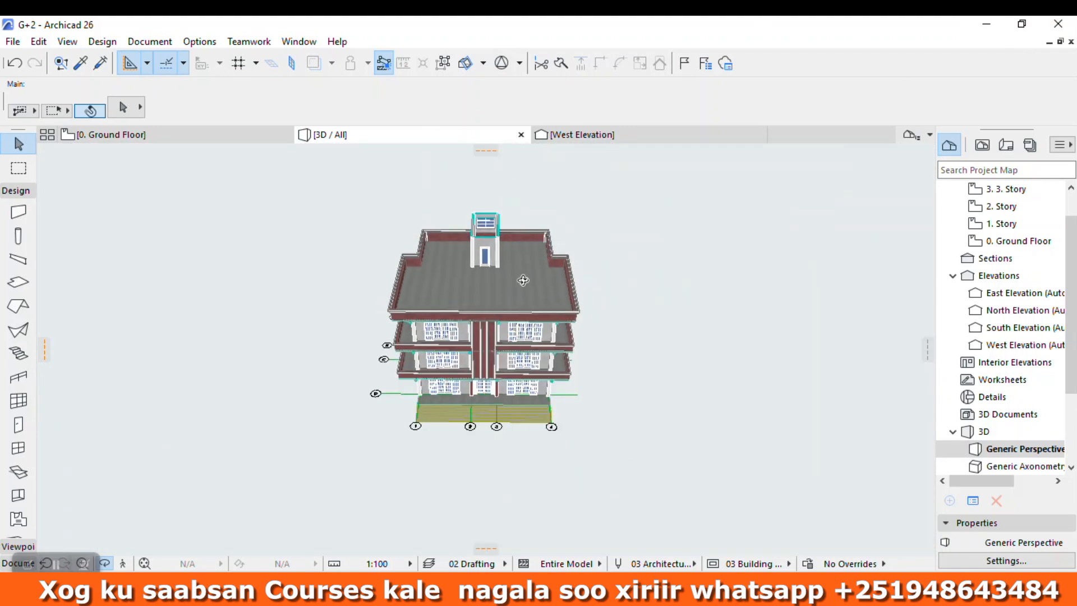
scroll(486, 325, "up", 10)
left_click_drag(487, 326, 363, 289)
left_click_drag(543, 329, 519, 311)
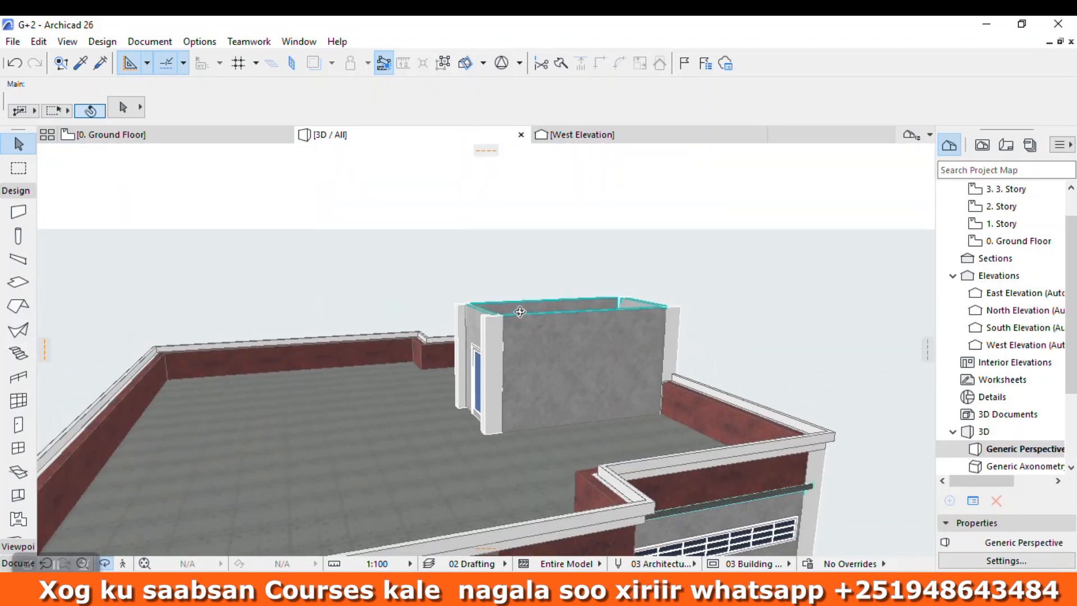
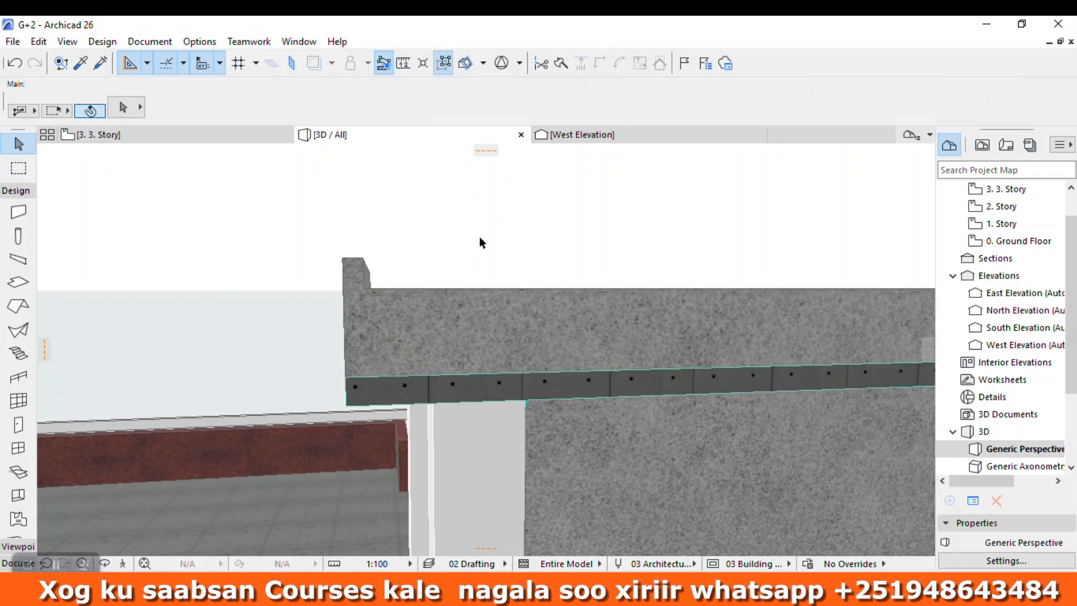
Step: Join the open corner between the two parapet walls on the stair enclosure's roof by intersecting them
left_click(109, 564)
left_click_drag(425, 330, 399, 415)
scroll(419, 400, "down", 4)
key("Escape")
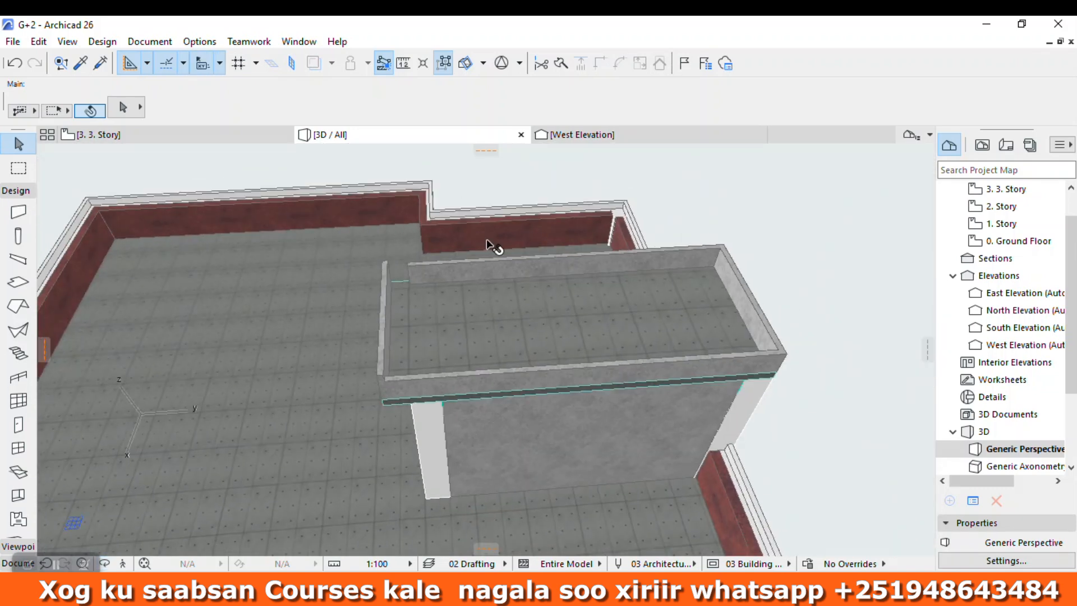
left_click(480, 261)
left_click(384, 284, "shift")
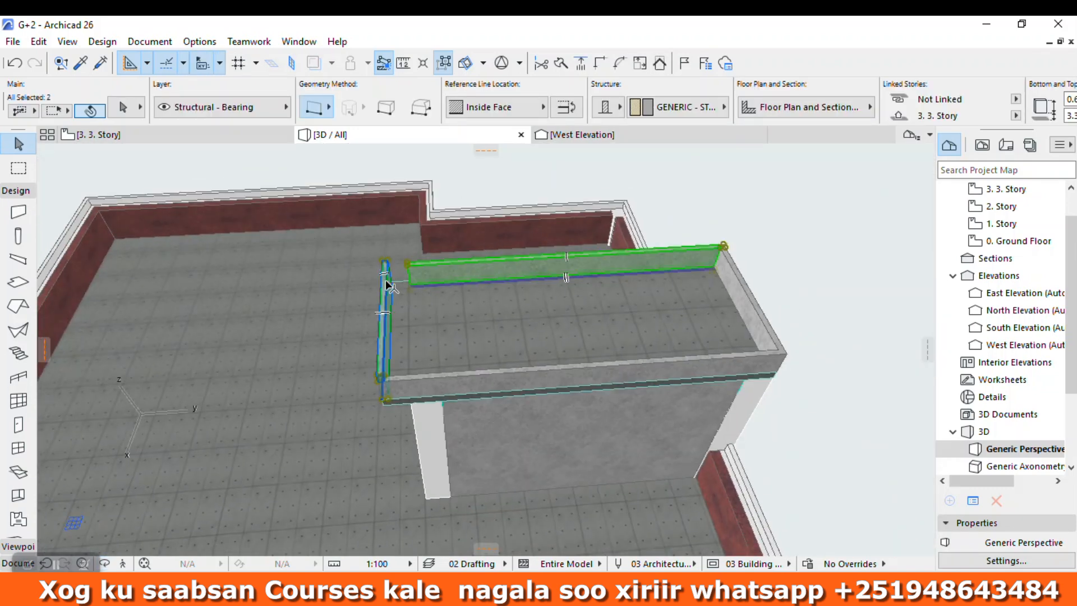
left_click(599, 62)
left_click(845, 177)
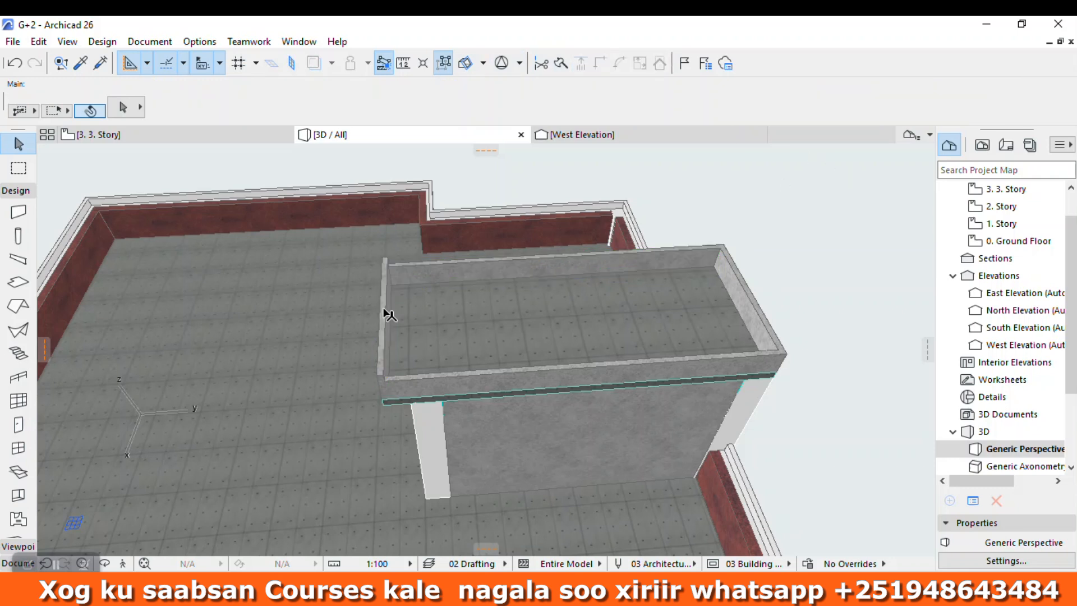
Step: Compare the stair enclosure's parapet walls and set the rear parapet wall's height to 3.35
left_click(387, 314)
left_click(610, 259)
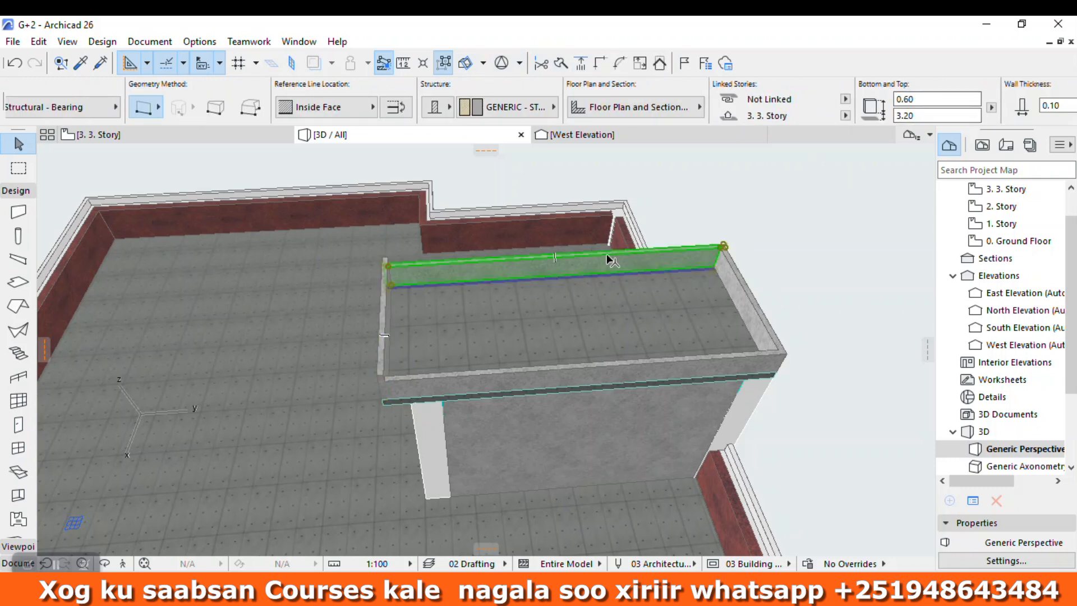
left_click(823, 264)
left_click(377, 311)
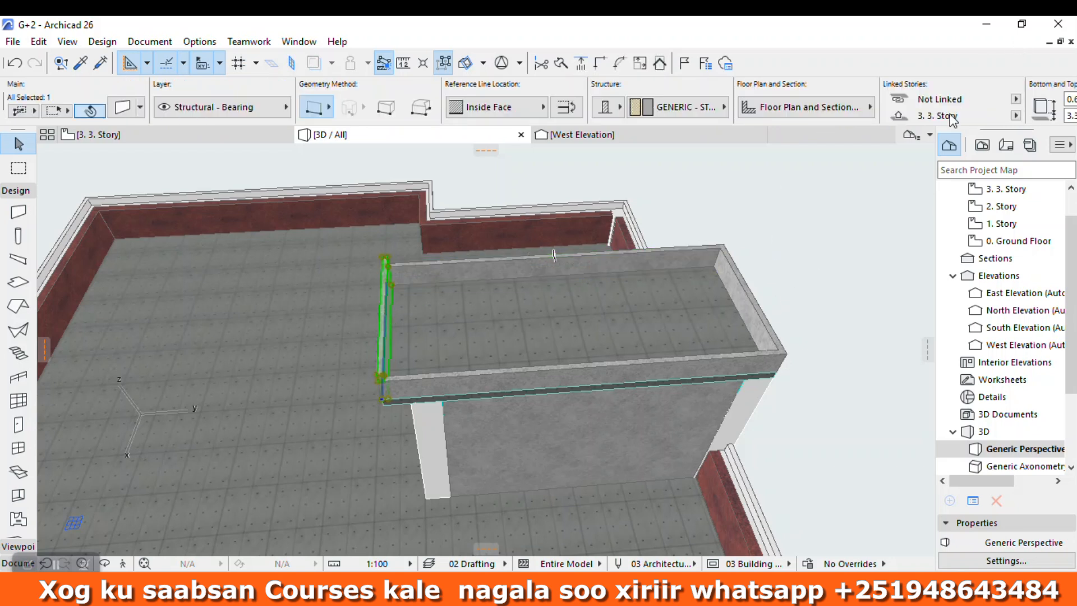
left_click(800, 212)
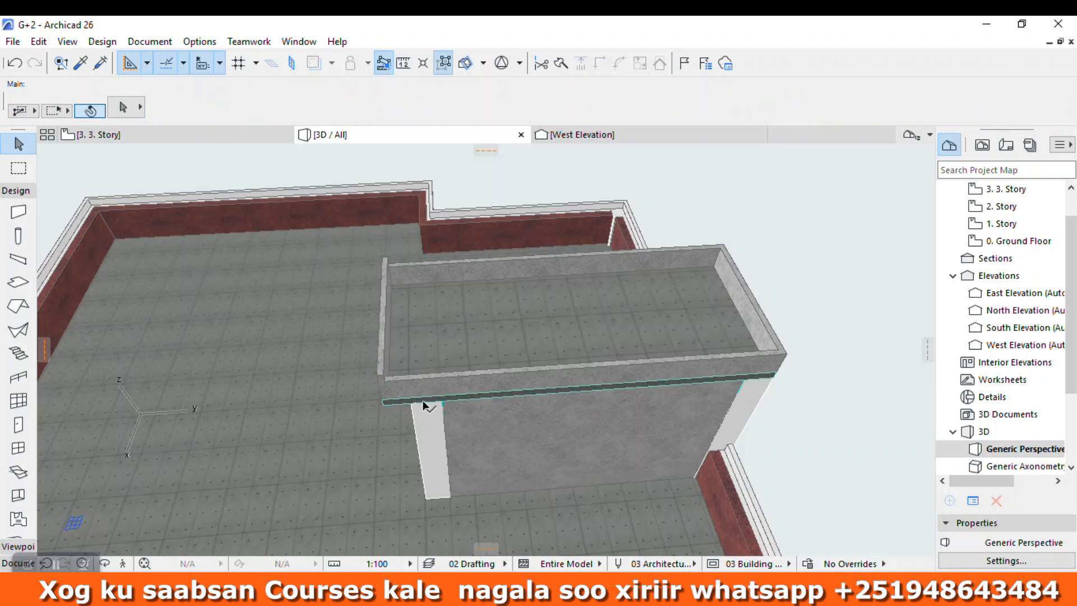
scroll(398, 428, "up", 4)
left_click(441, 360)
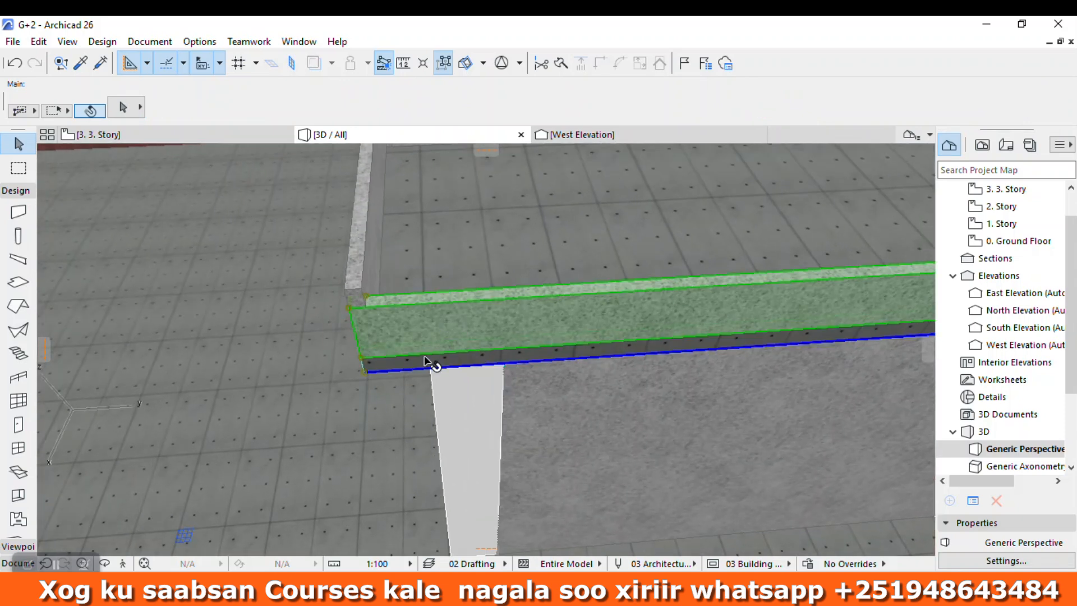
scroll(478, 339, "down", 3)
left_click(520, 186)
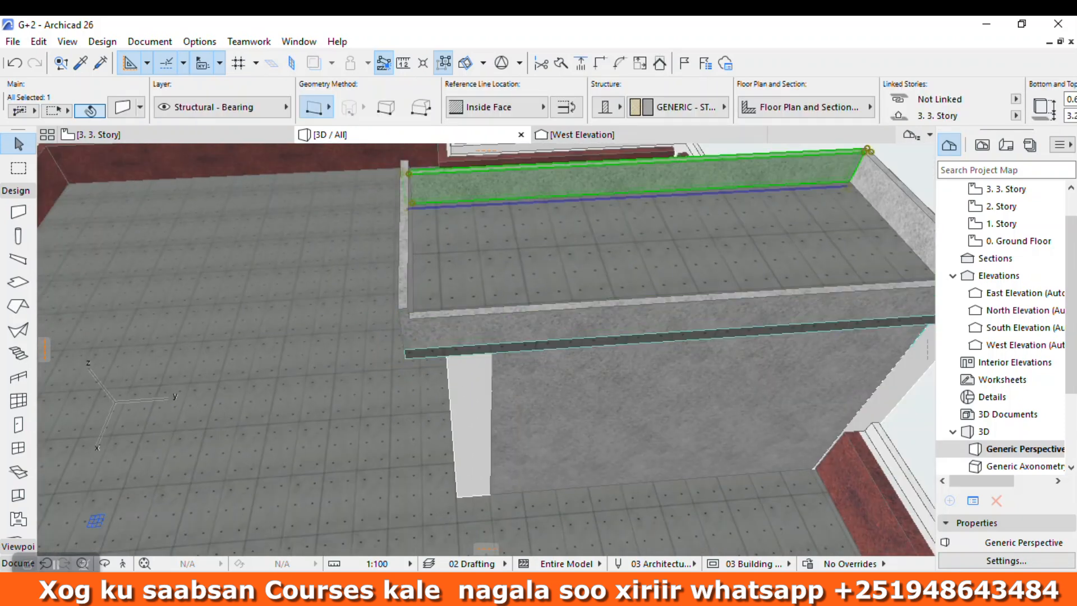
mouse_move(1072, 88)
left_click(922, 116)
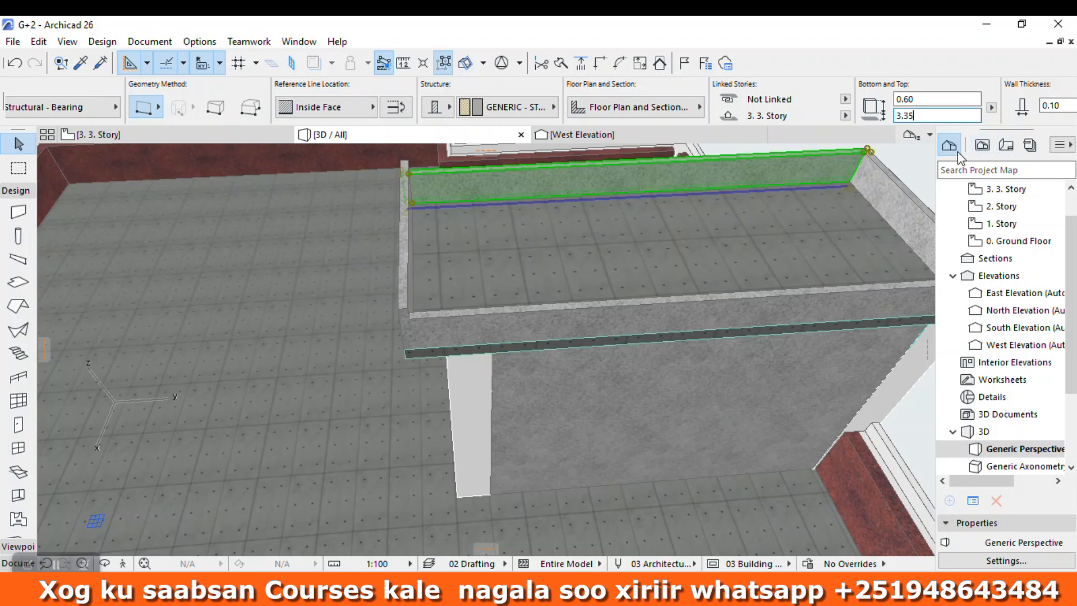
key("Escape")
Step: Raise the stair enclosure's long front parapet wall and the adjoining short end wall to match the rear parapet
scroll(487, 291, "down", 5)
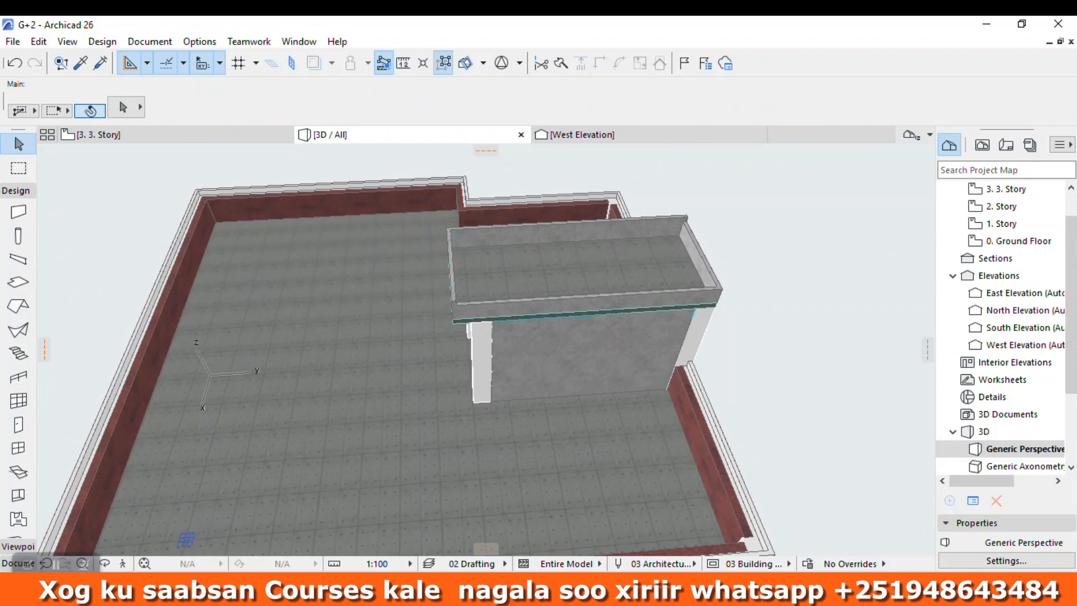
left_click(104, 563)
left_click_drag(526, 349, 343, 291)
scroll(511, 259, "up", 5)
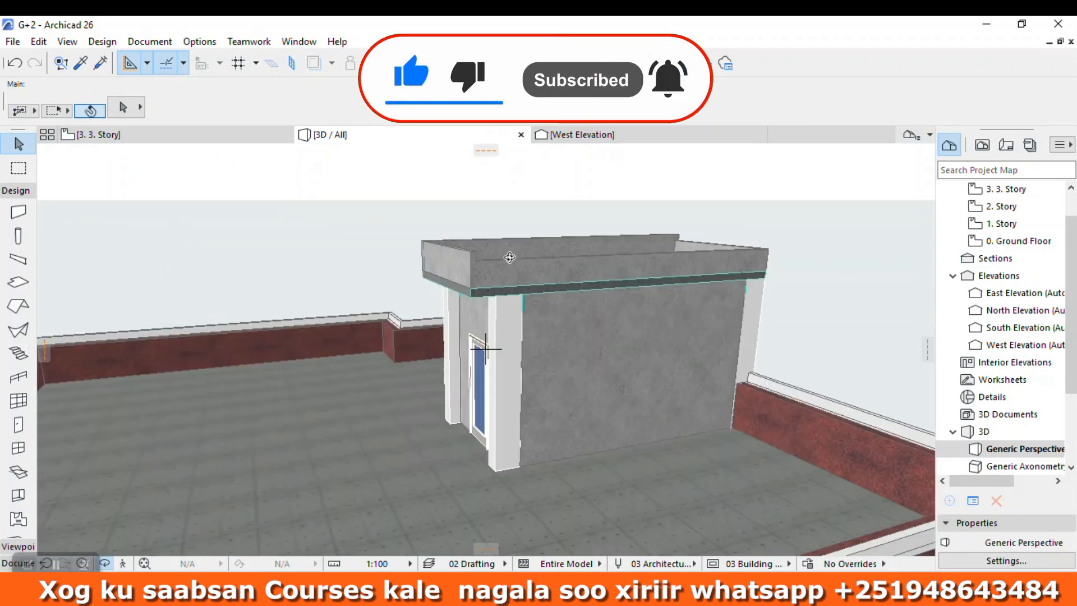
scroll(511, 259, "up", 2)
key("Escape")
left_click(547, 267)
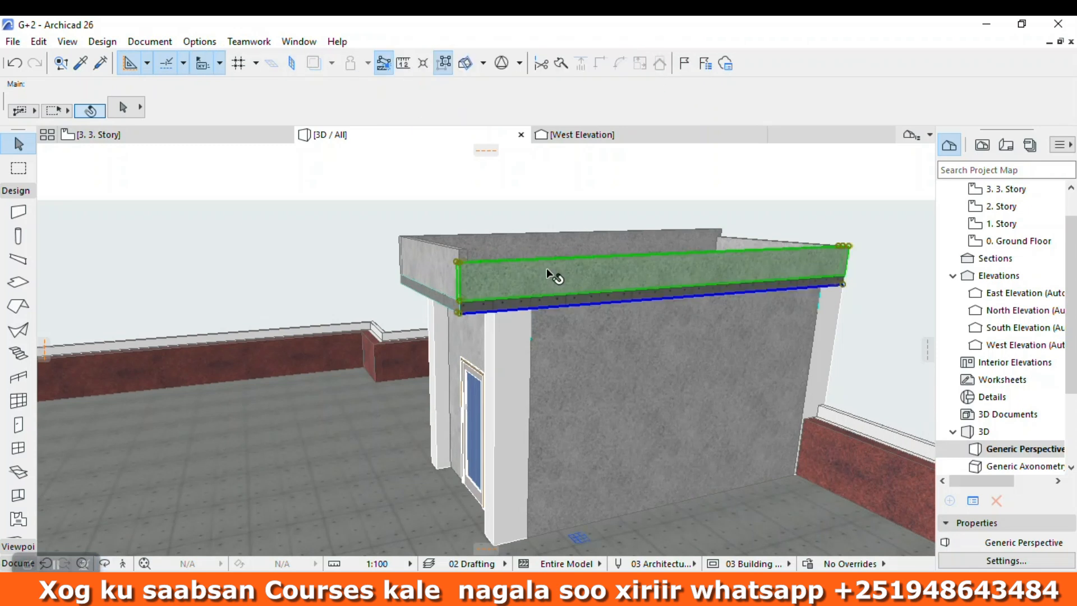
left_click(744, 238)
key("Escape")
left_click(676, 267)
left_click(732, 238, "shift")
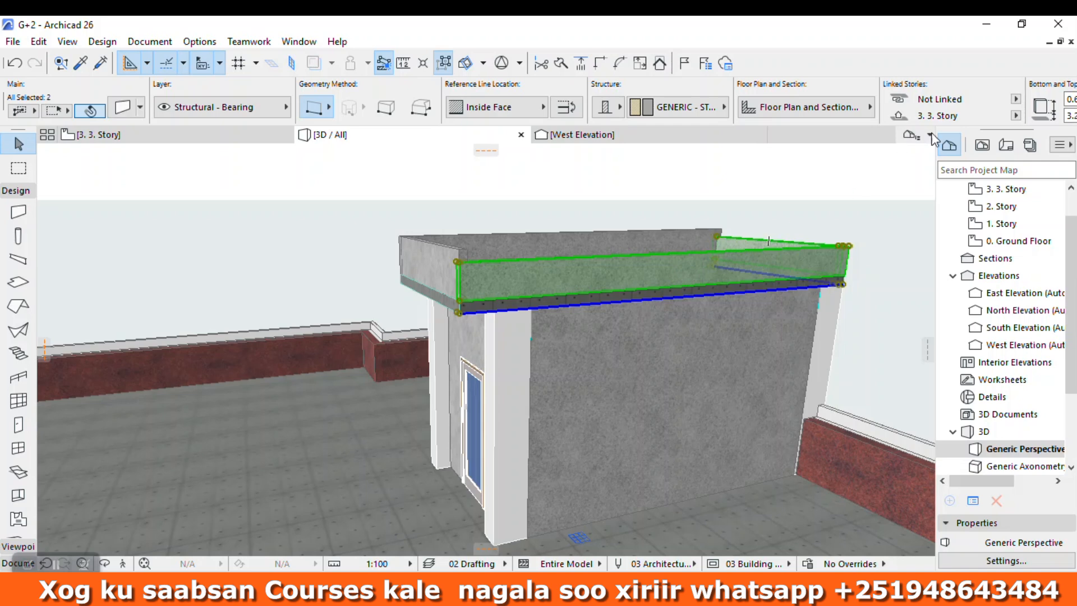
left_click(953, 115)
type("3.35")
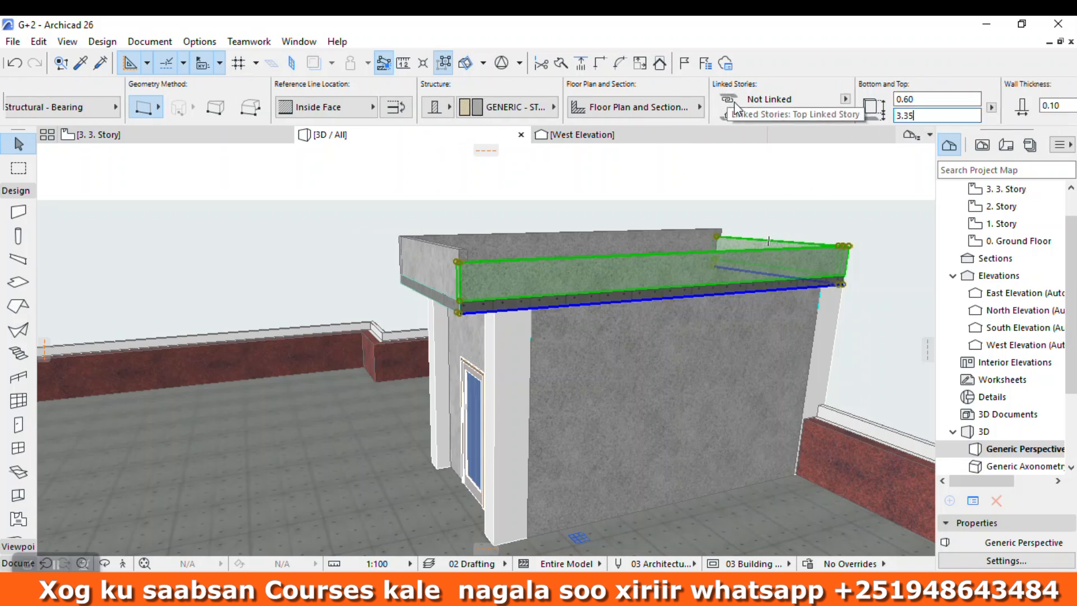
left_click(748, 173)
scroll(681, 256, "down", 2)
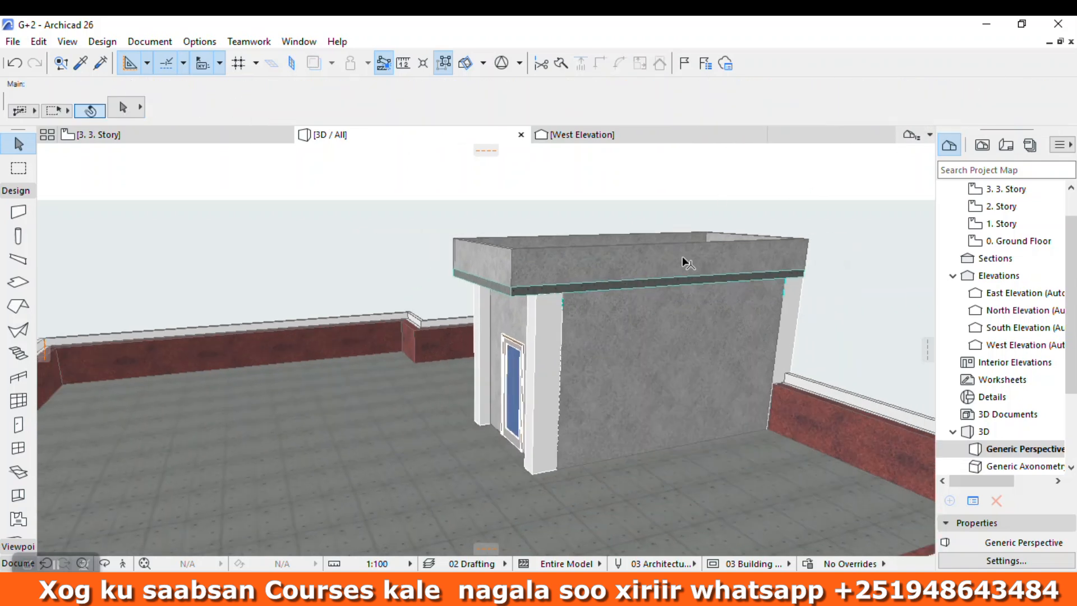
Step: Examine the stair enclosure, roof parapets, side walls and the whole building from several angles
left_click(105, 563)
scroll(524, 361, "down", 3)
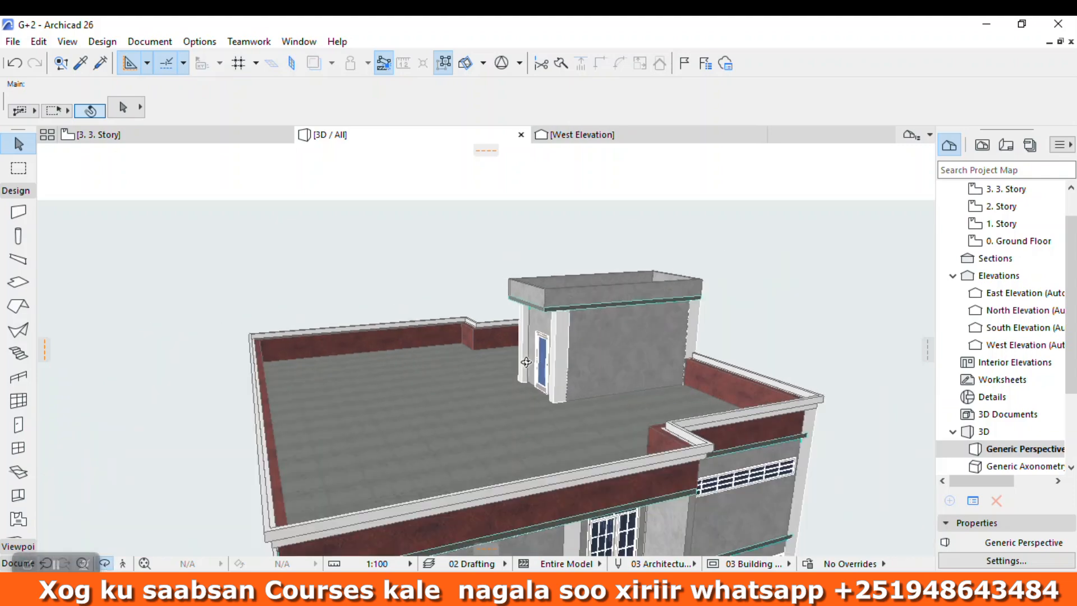
left_click_drag(524, 361, 479, 384)
scroll(520, 268, "up", 5)
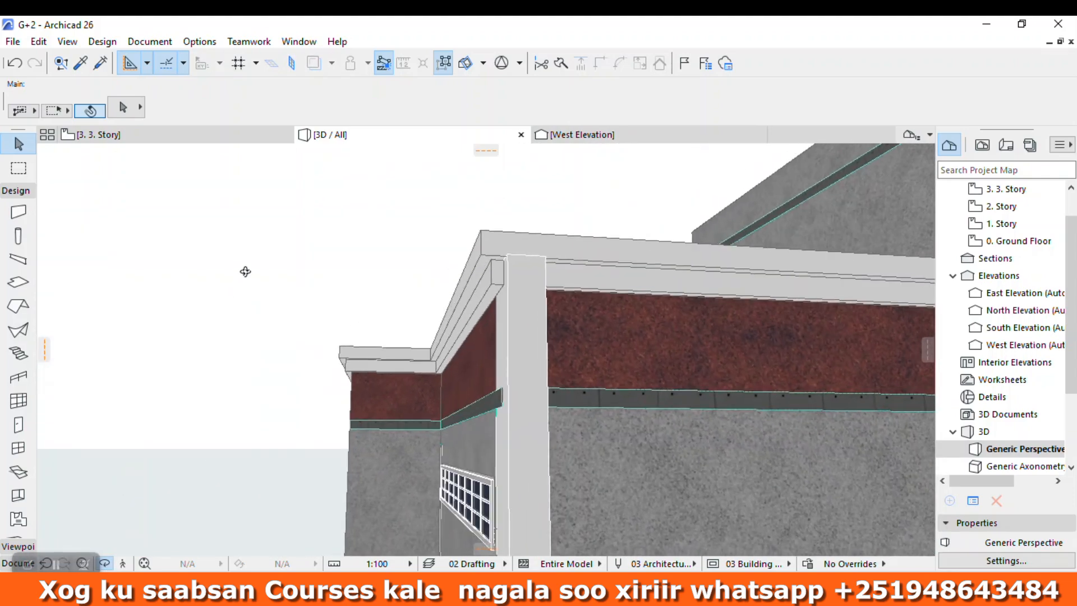
left_click_drag(246, 271, 292, 309)
scroll(291, 308, "down", 10)
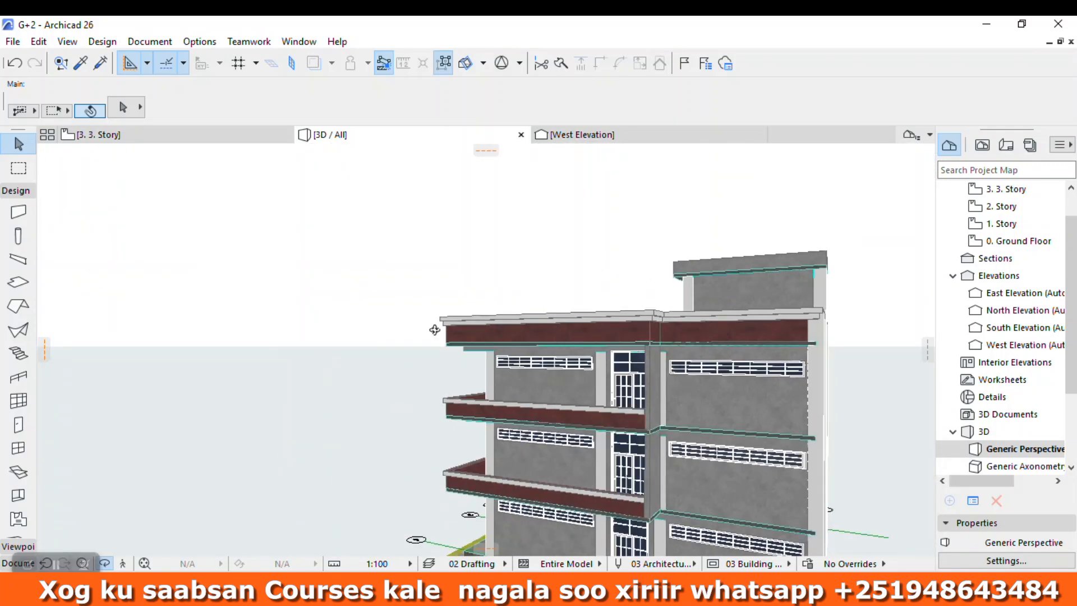
left_click_drag(435, 330, 343, 291)
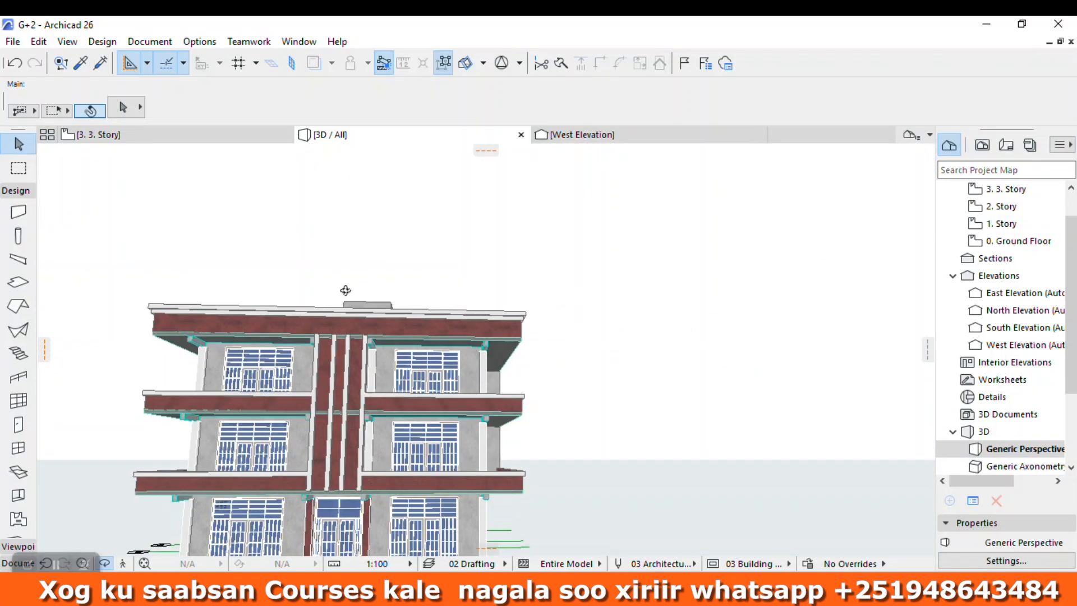
scroll(344, 291, "up", 5)
left_click_drag(465, 348, 543, 373)
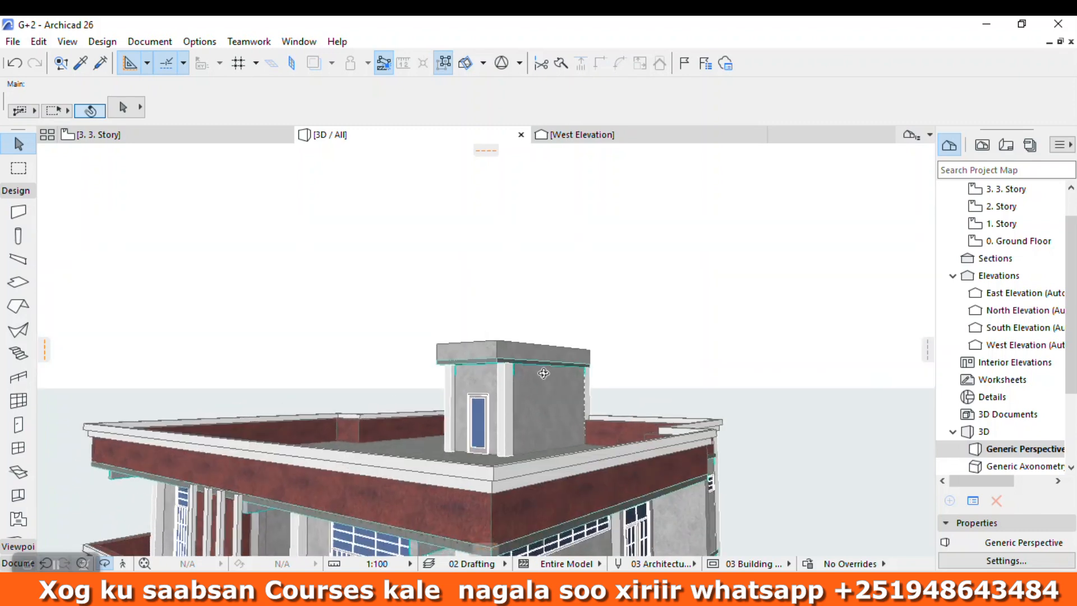
scroll(622, 247, "down", 7)
left_click_drag(522, 207, 786, 381)
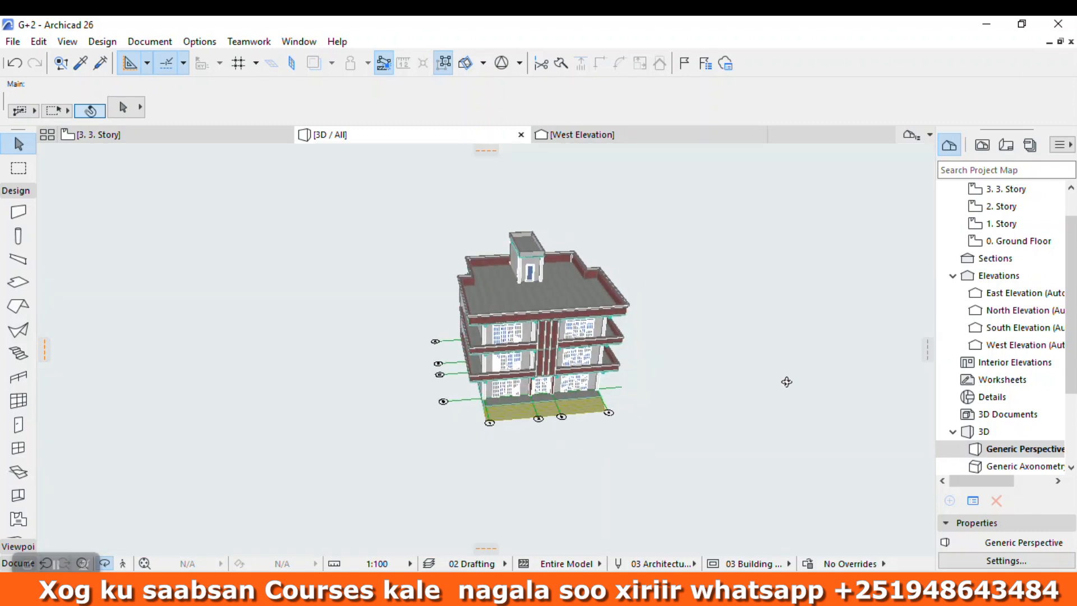
left_click(55, 563)
scroll(628, 336, "up", 4)
scroll(594, 343, "down", 4)
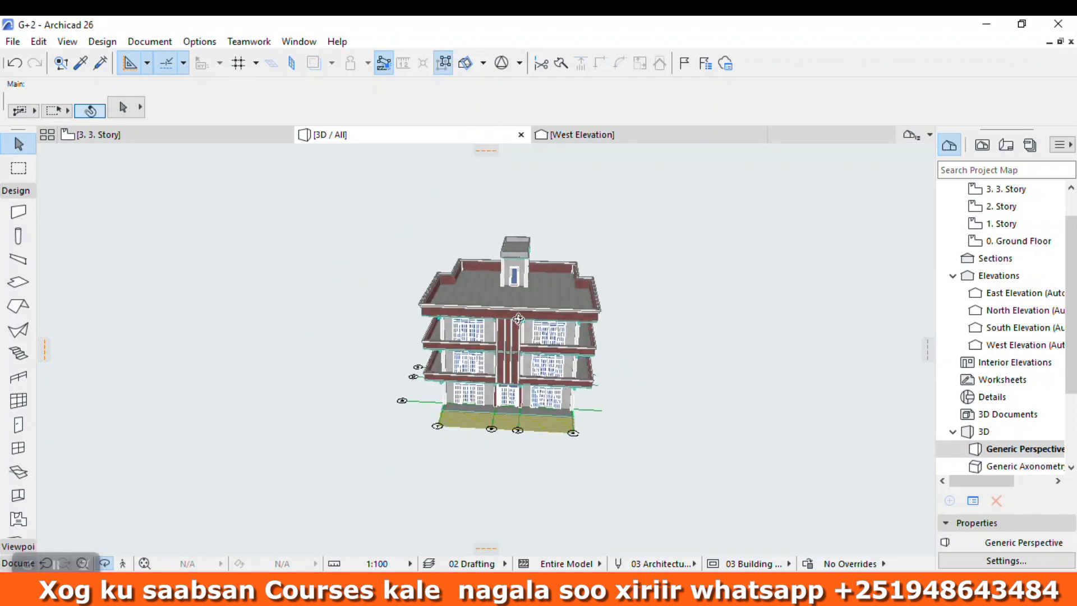
left_click_drag(583, 347, 522, 278)
scroll(524, 375, "up", 5)
left_click_drag(525, 376, 629, 380)
scroll(473, 376, "down", 4)
scroll(629, 379, "down", 4)
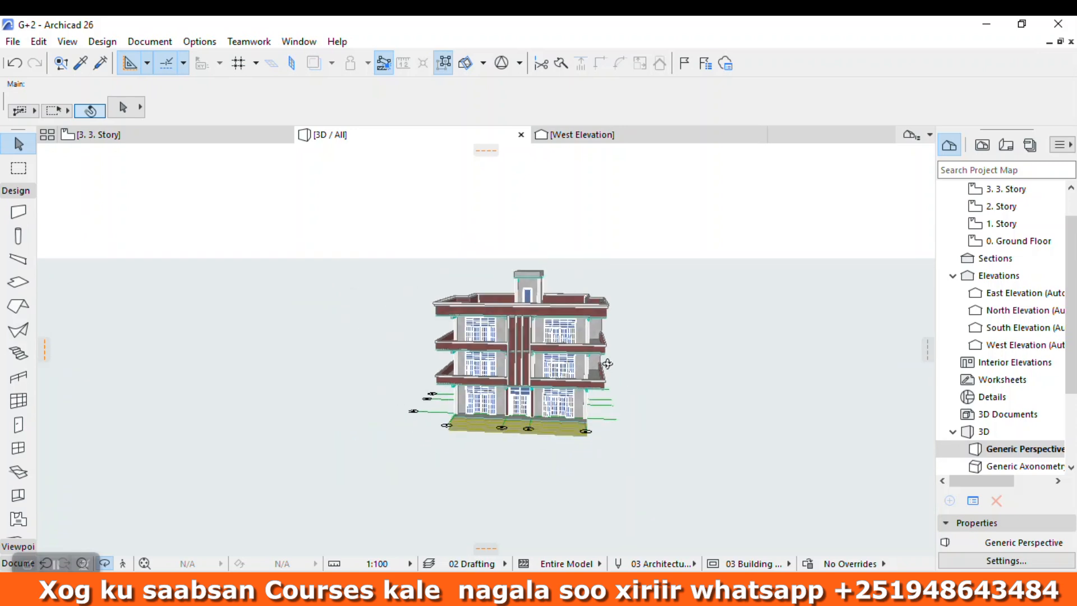
Step: Draw a large rectangular slab around the entire building on the Ground Floor plan
double_click(1004, 241)
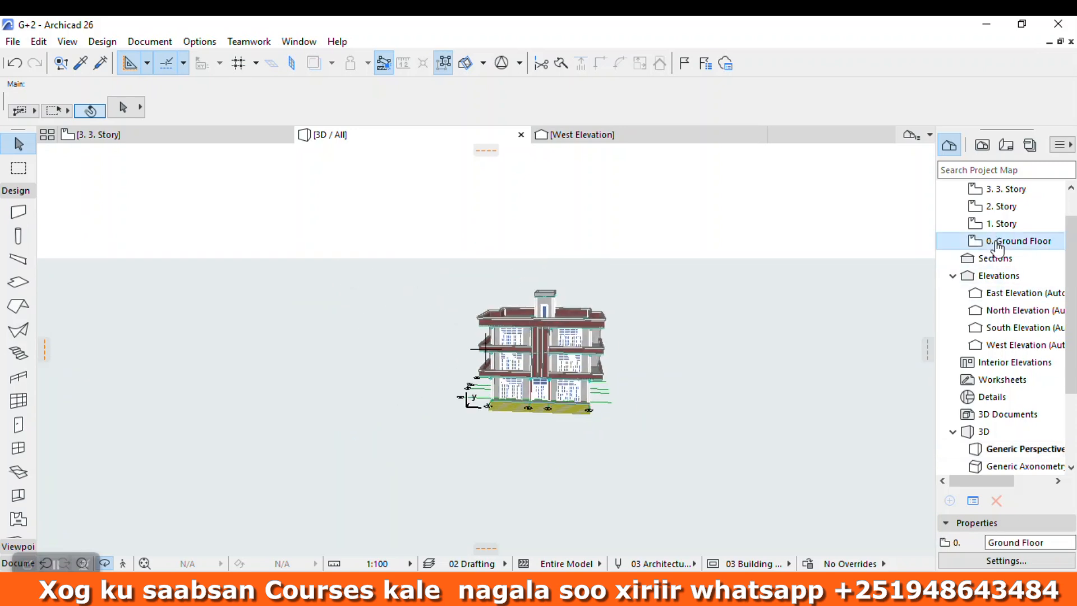
scroll(586, 289, "down", 8)
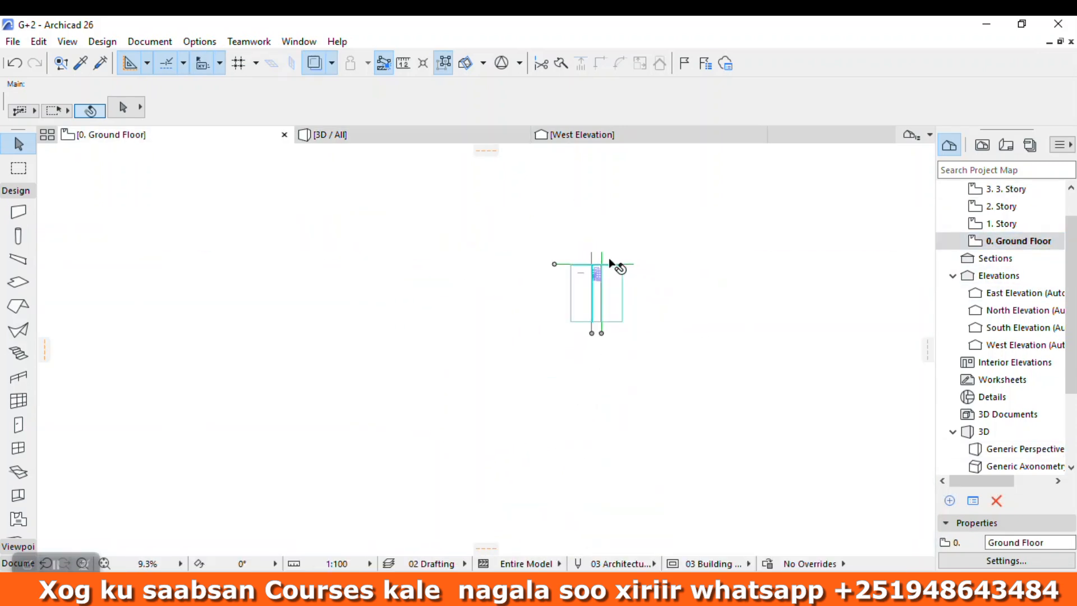
scroll(14, 263, "up", 3)
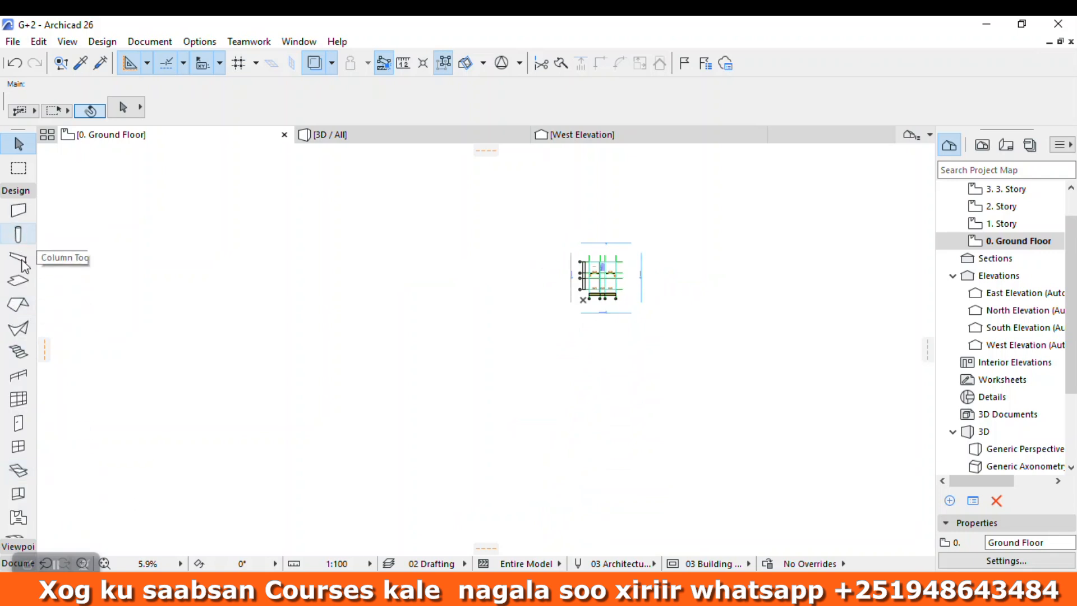
left_click(18, 280)
left_click(479, 220)
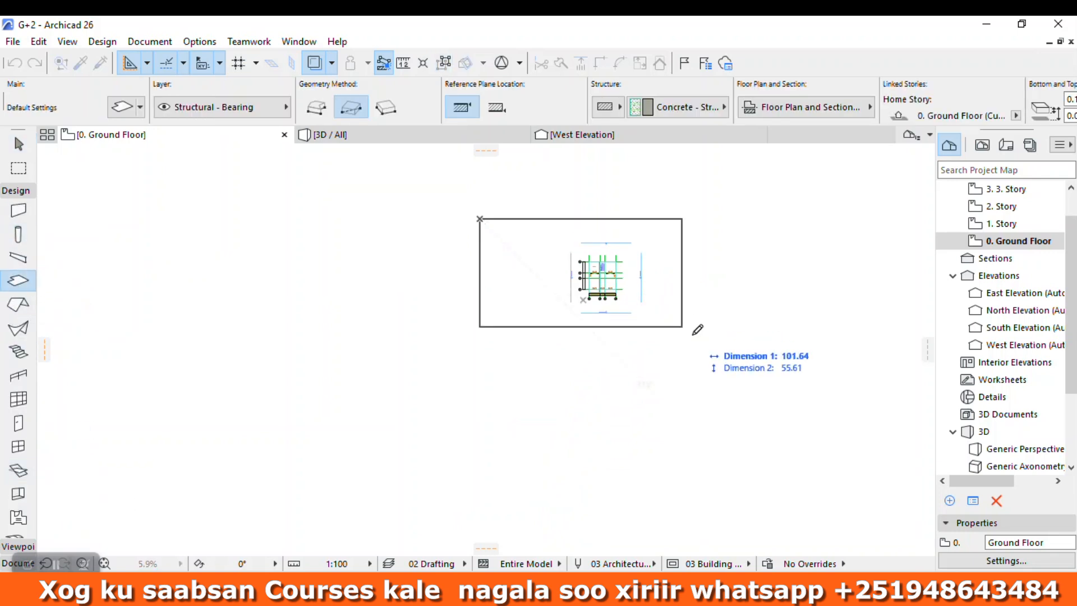
scroll(723, 353, "up", 2)
scroll(701, 272, "up", 2)
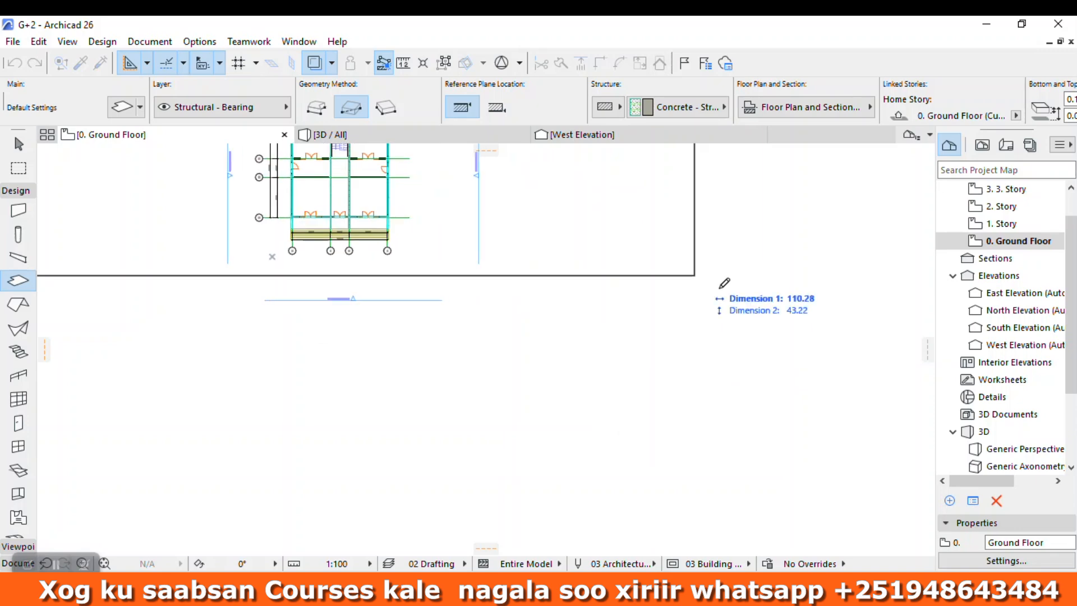
scroll(704, 268, "down", 2)
left_click(751, 278)
Step: Select the new ground slab in the 3D view and set its thickness to 0.01
left_click(414, 134)
scroll(617, 420, "up", 5)
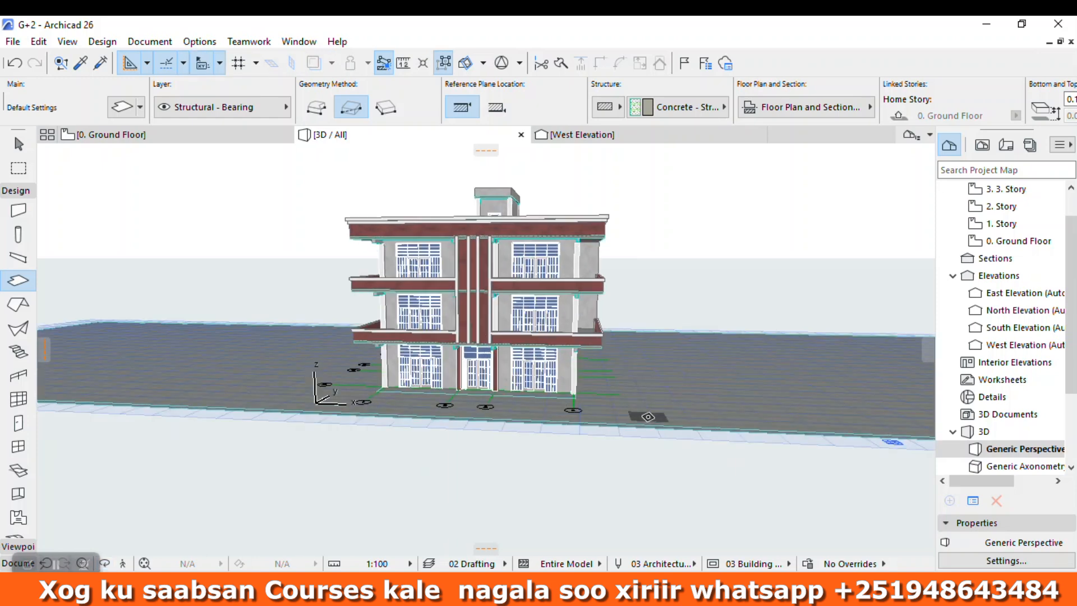
key("Escape")
left_click(643, 420)
scroll(771, 120, "down", 3)
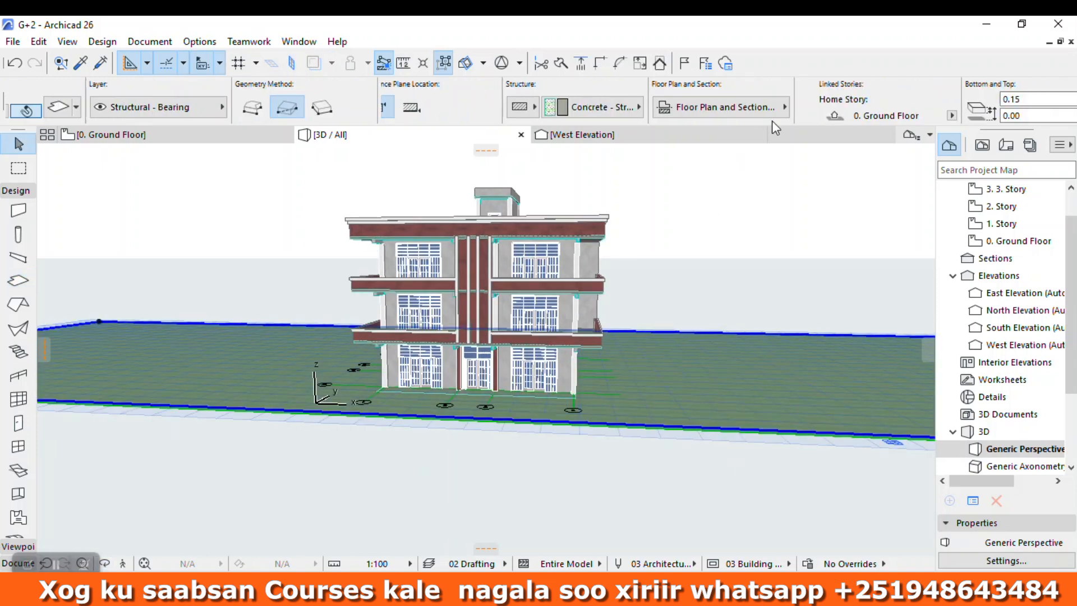
left_click_drag(947, 98, 690, 79)
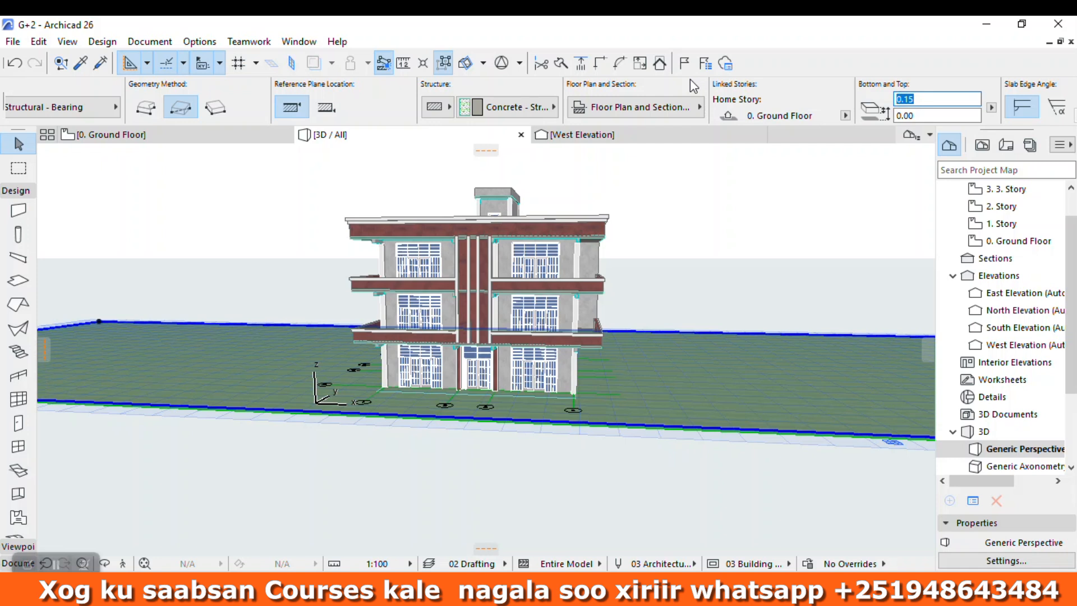
left_click(904, 115)
left_click(924, 98)
type(".2")
left_click_drag(937, 97, 701, 88)
type(".0")
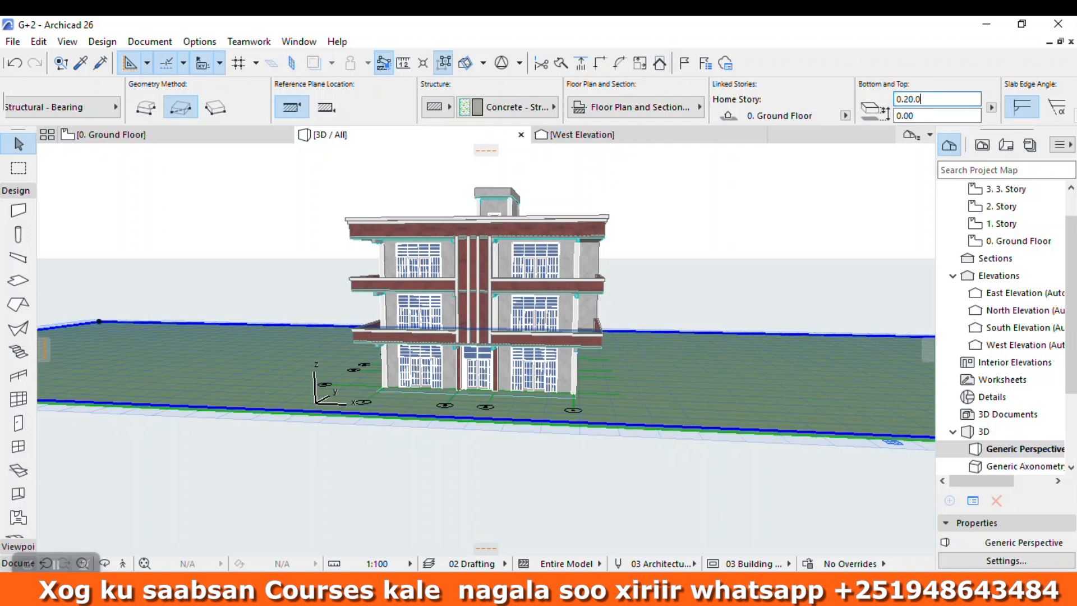
key("BackSpace")
key("BackSpace")
key("BackSpace")
key("Return")
Step: Set the ground slab's elevation offset from the Ground Floor story to -0.45
left_click(919, 119)
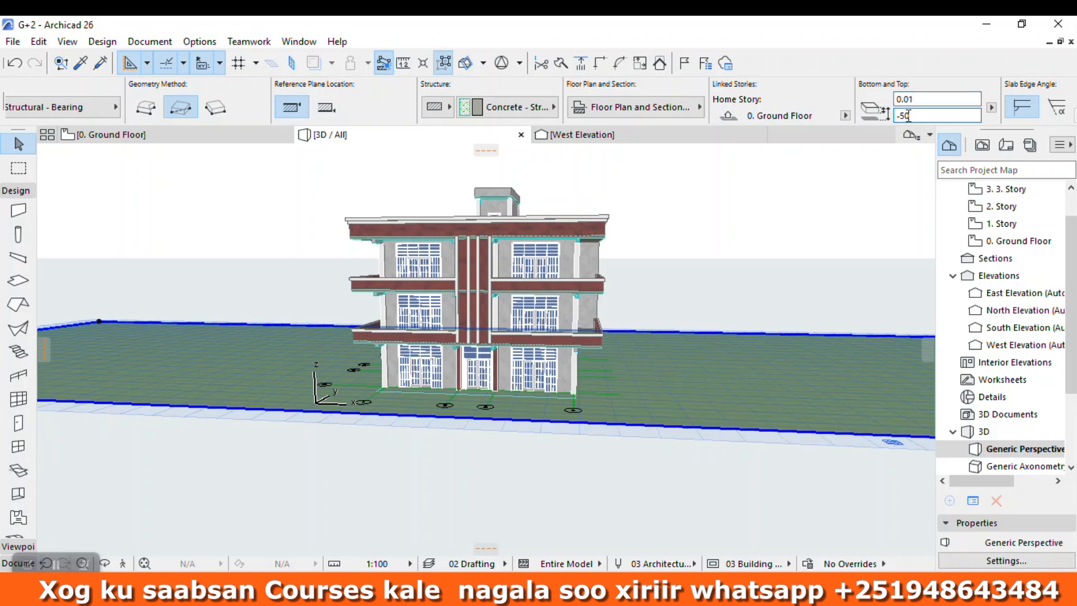
key("Return")
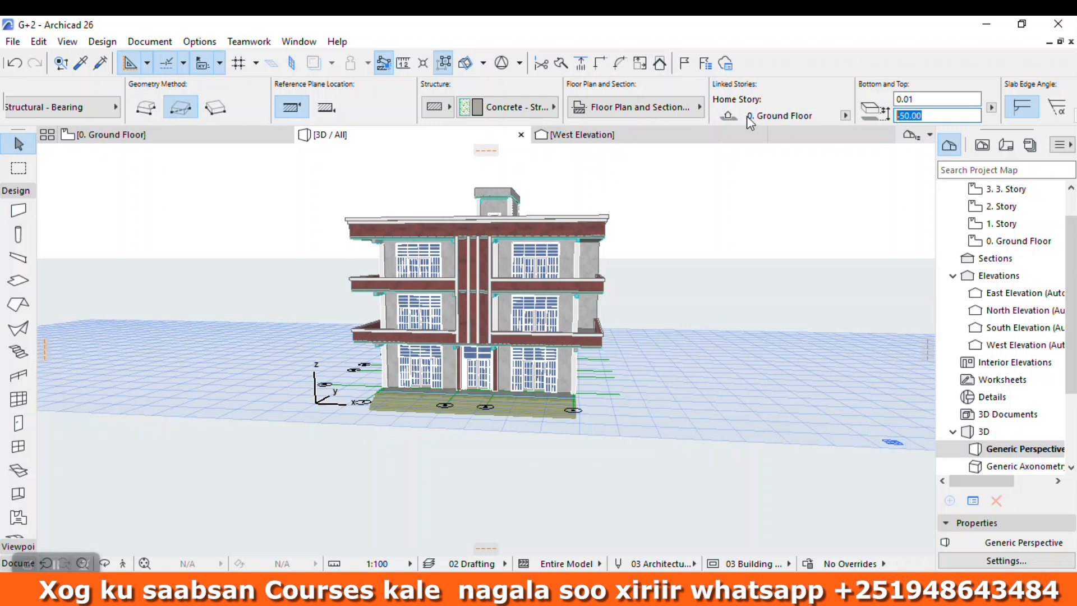
type("-0.")
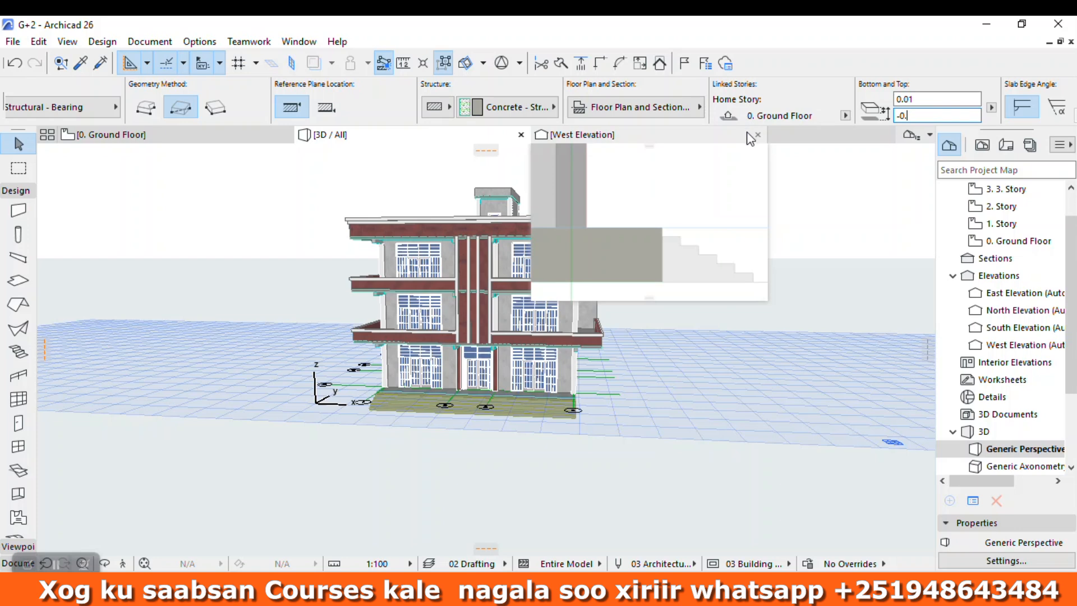
type("45")
left_click(911, 99)
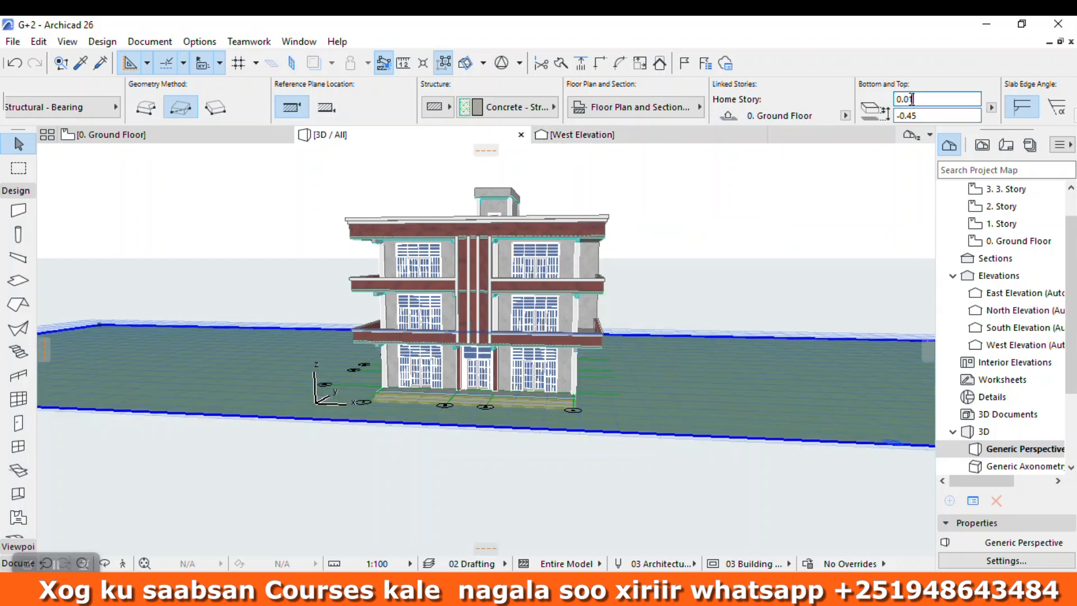
Step: Reselect the ground slab in the 3D view and set its elevation offset from the Ground Floor story to -0.95
scroll(688, 245, "up", 1)
left_click(694, 191)
scroll(483, 459, "up", 4)
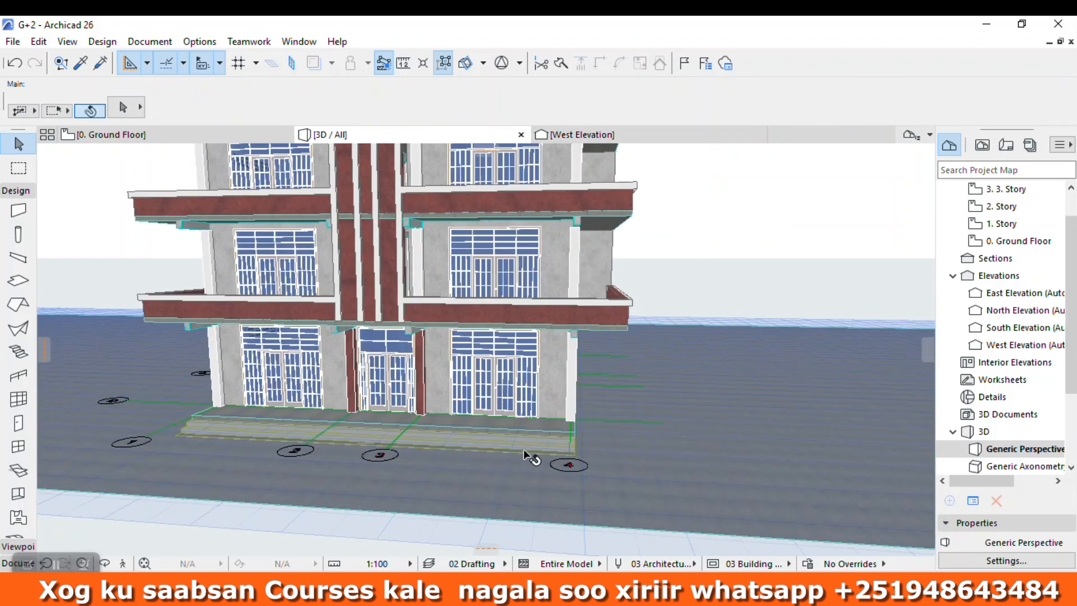
left_click(755, 483)
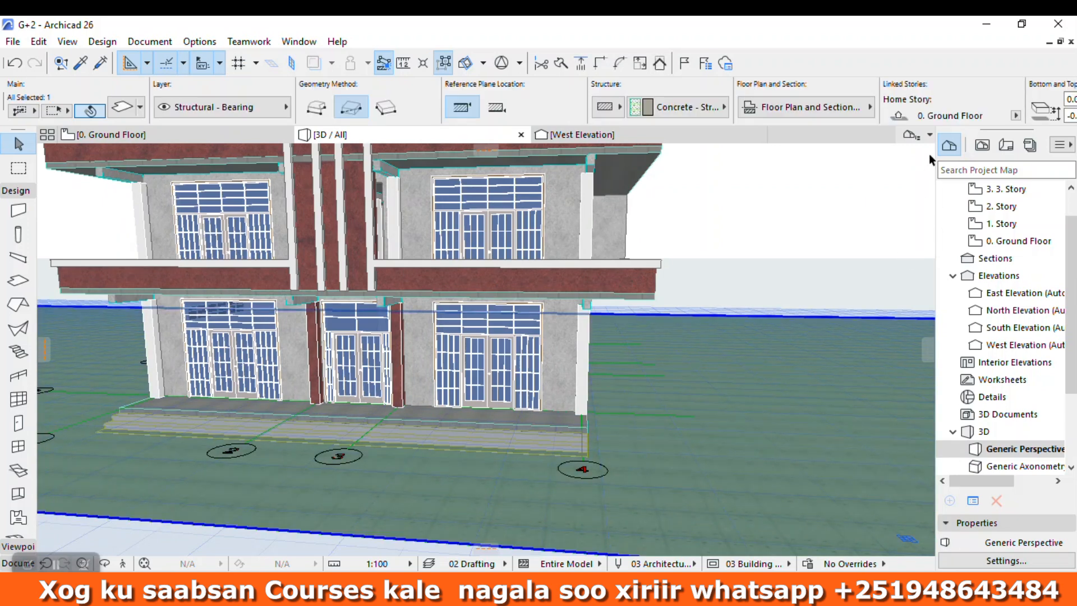
scroll(925, 158, "down", 1)
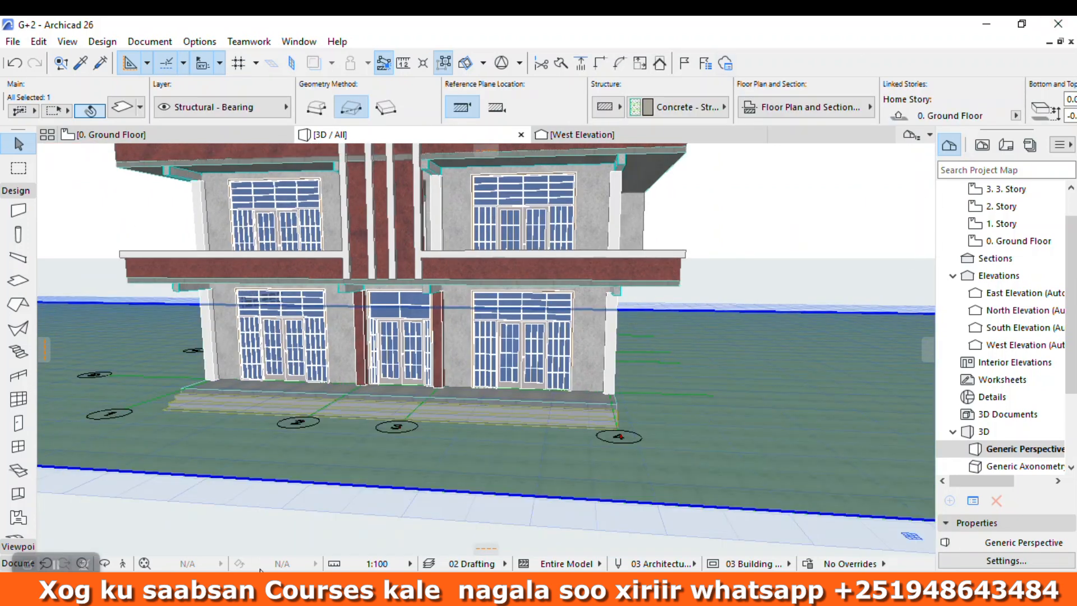
left_click(108, 564)
left_click_drag(229, 498, 308, 319)
scroll(162, 331, "up", 5)
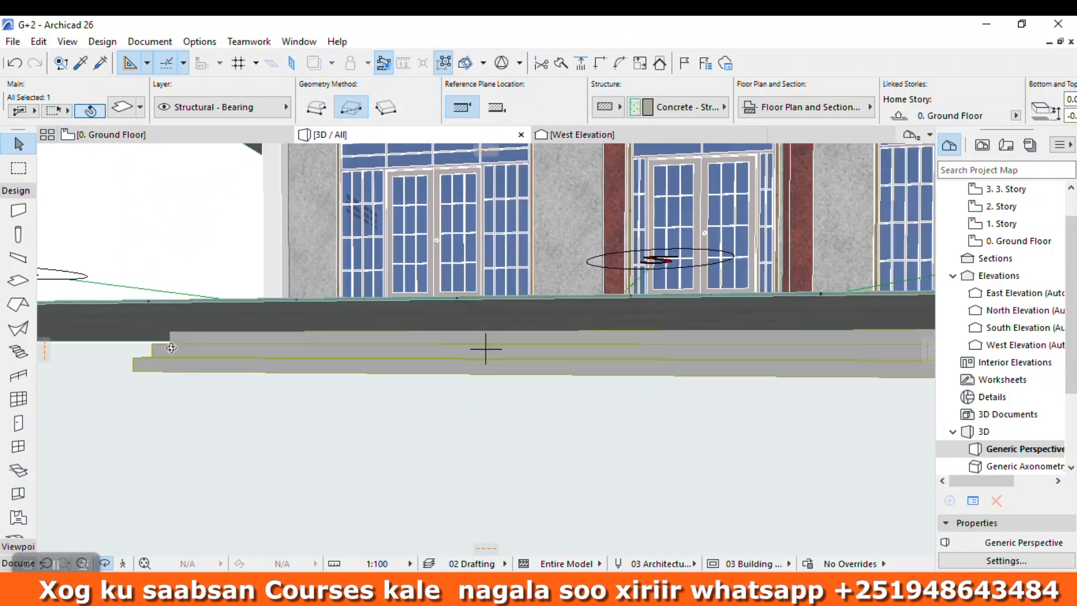
scroll(161, 366, "down", 3)
left_click(1006, 189)
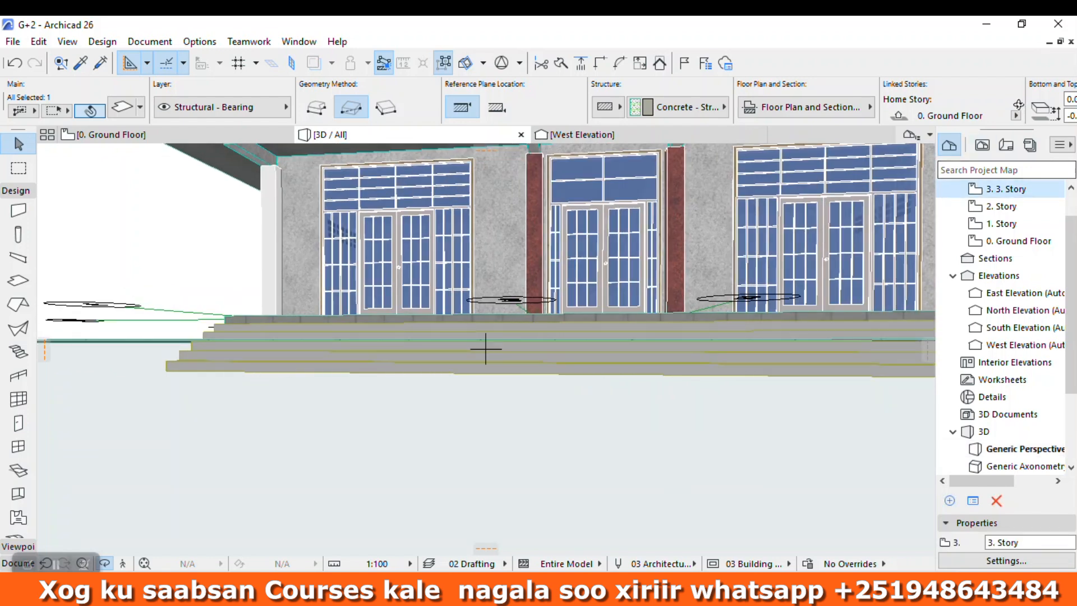
left_click(926, 115)
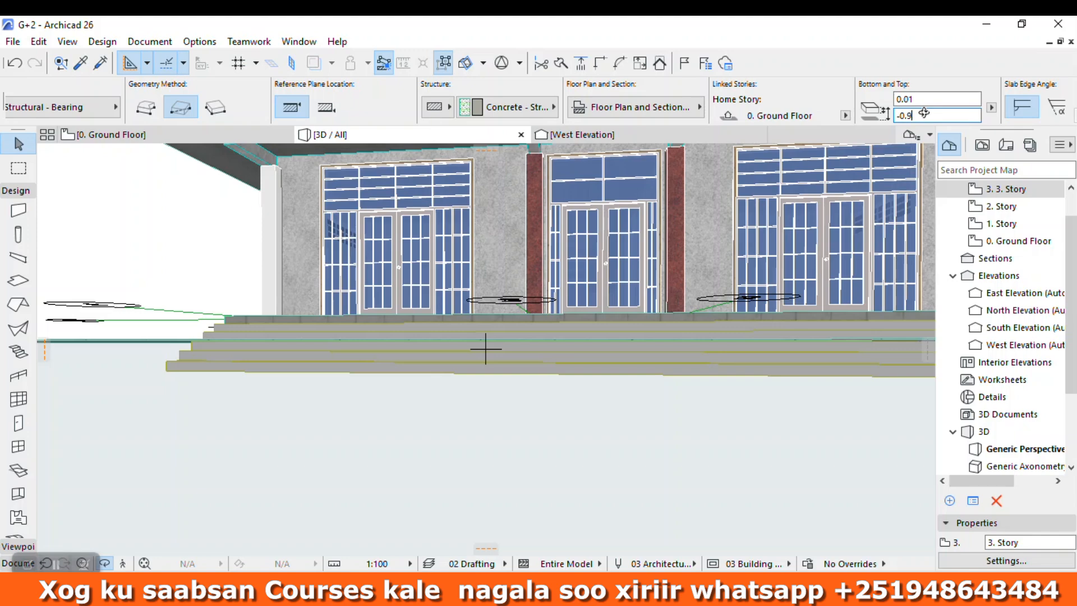
left_click(928, 99)
Step: Examine how the lowered ground slab meets the entrance steps and the building's base from several angles
scroll(438, 387, "down", 2)
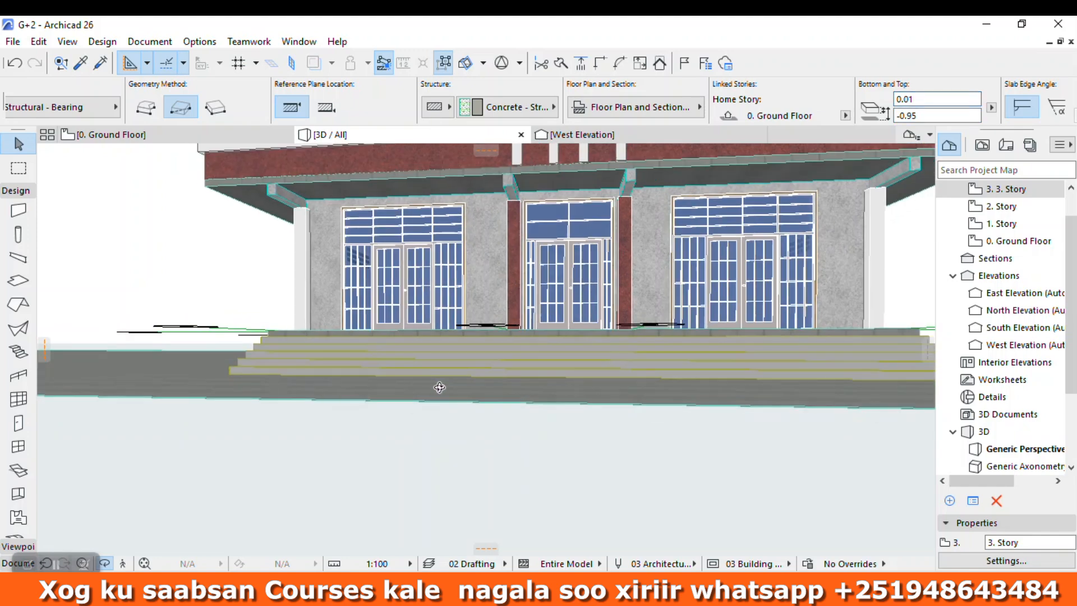
left_click_drag(439, 387, 512, 409)
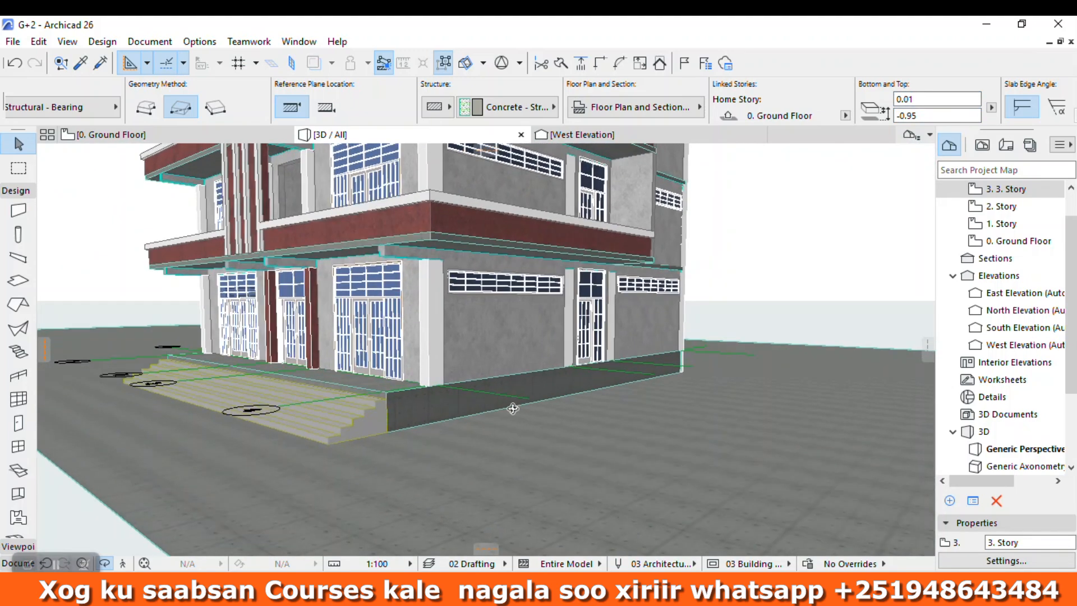
scroll(539, 353, "down", 2)
scroll(540, 354, "down", 3)
left_click_drag(540, 354, 643, 453)
scroll(504, 441, "up", 3)
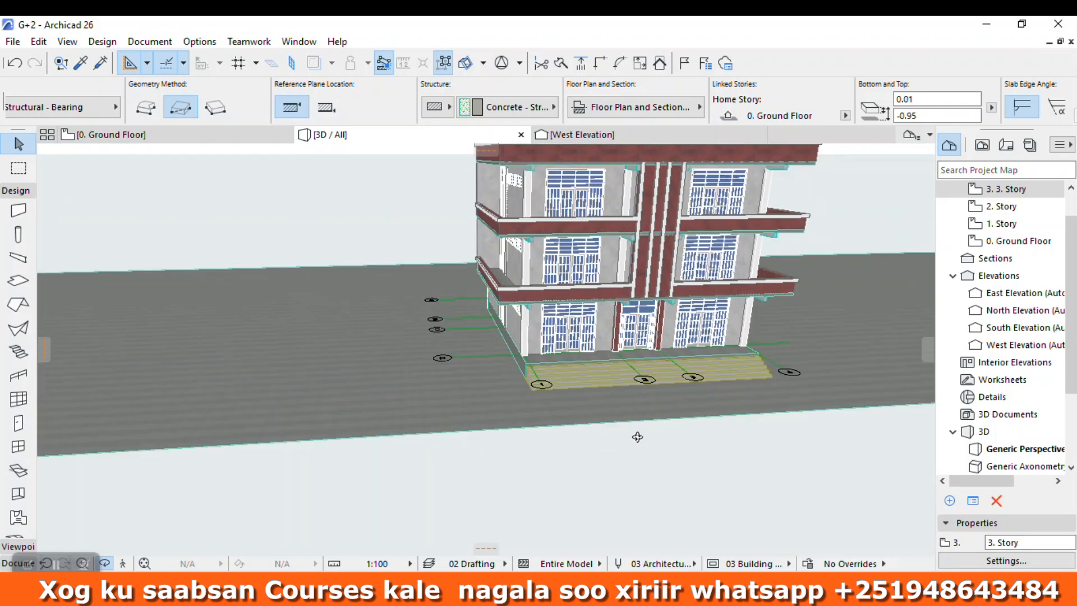
Step: Draw a rectangular slab of 115 by 20 along the ground slab's front edge on the Ground Floor plan, starting from its front right corner
left_click(177, 137)
left_click(560, 284)
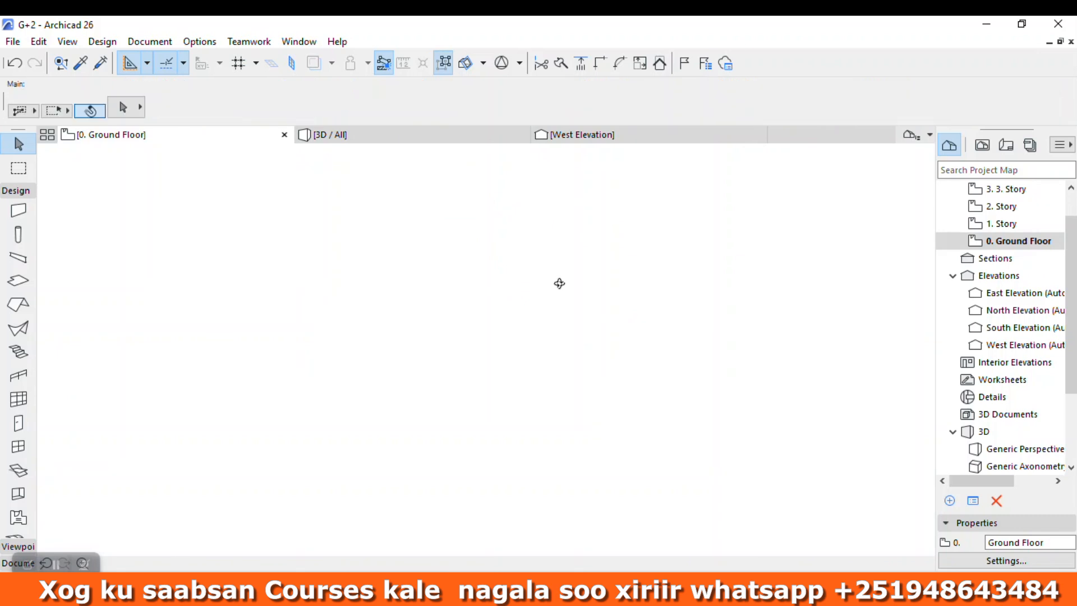
left_click(18, 280)
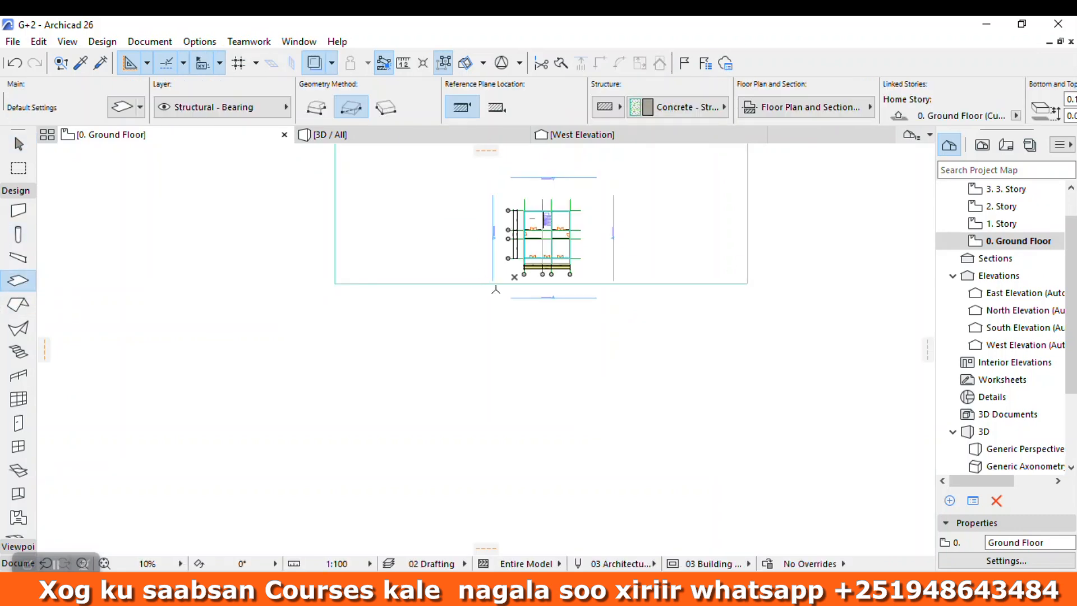
left_click(747, 284)
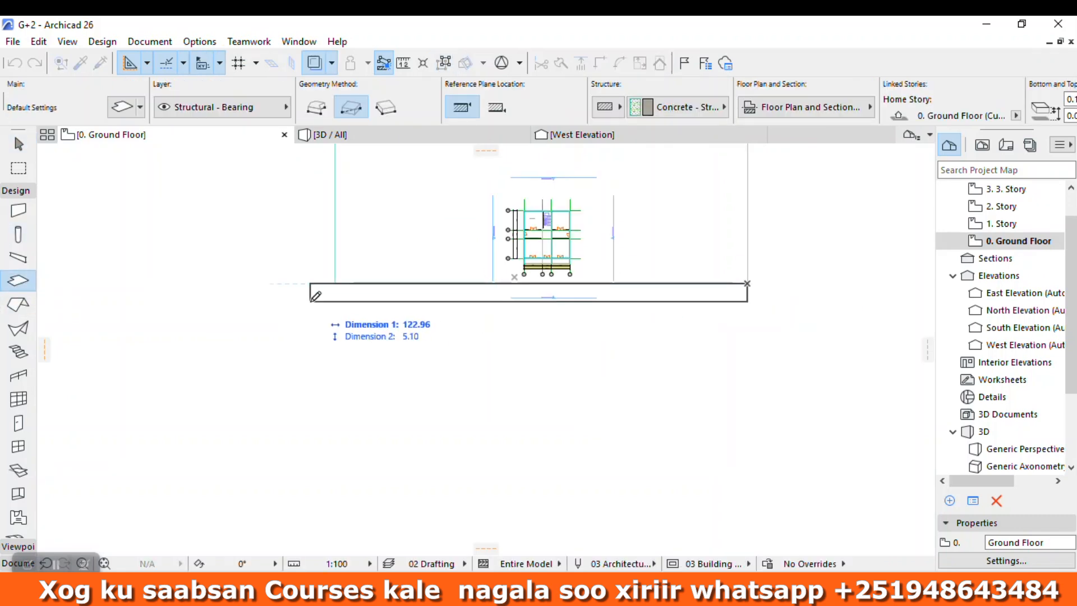
type("1")
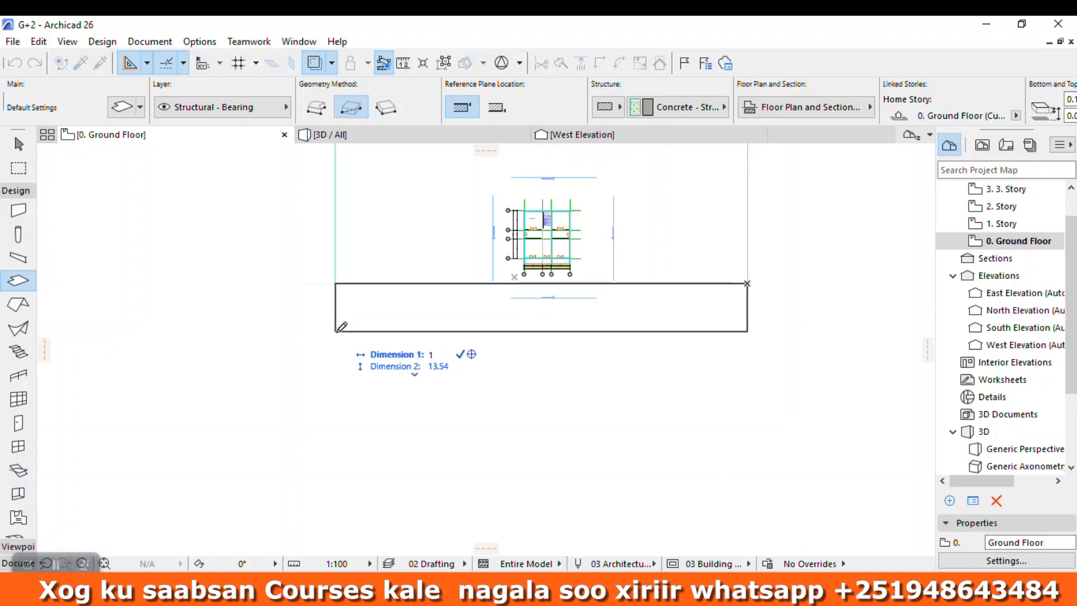
type("15.96")
key("Return")
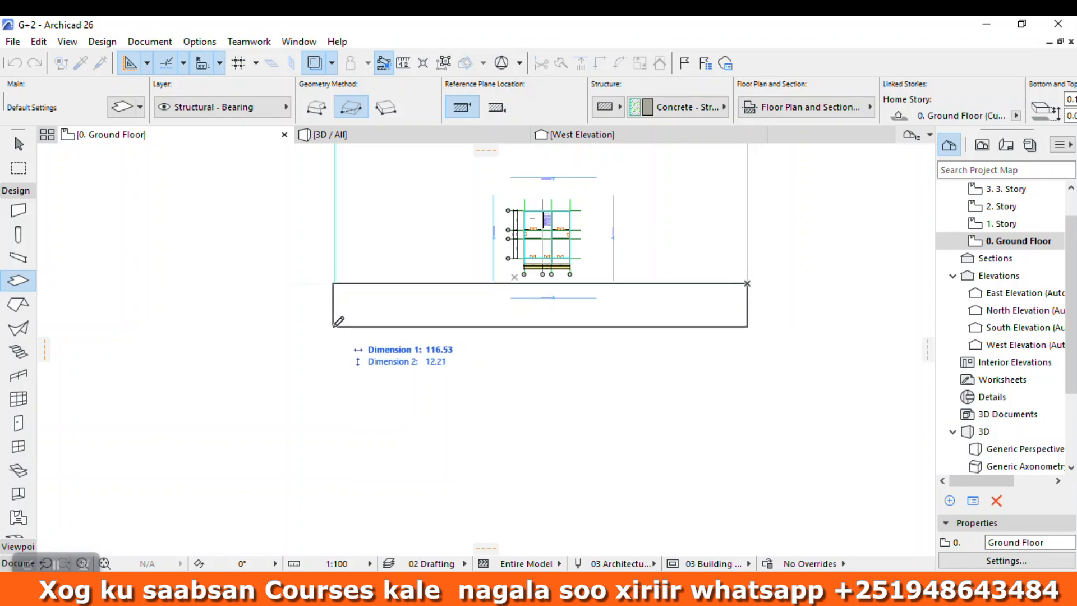
key("Down")
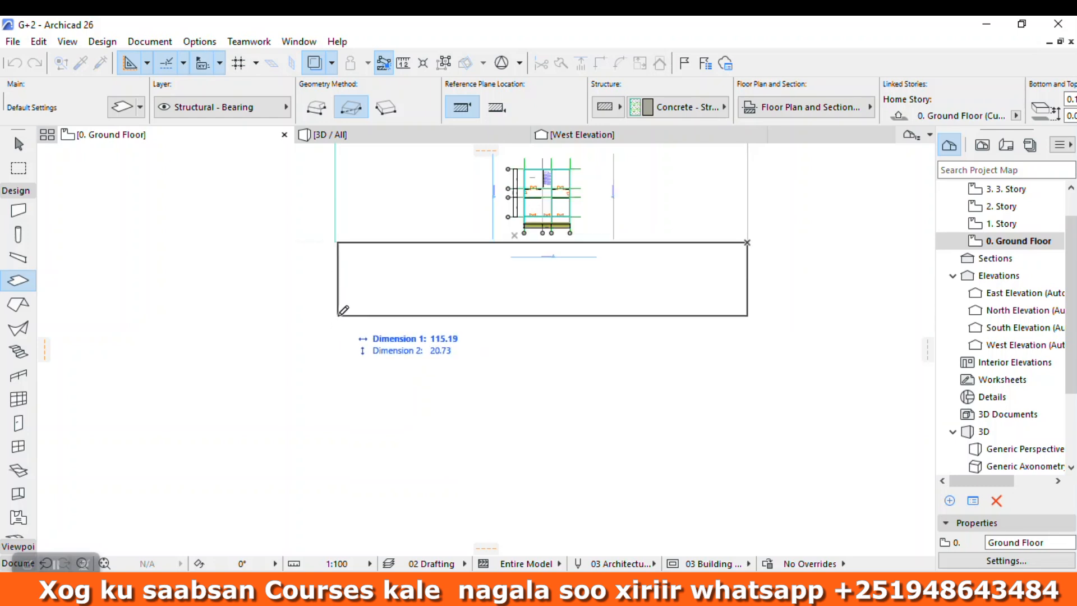
type("11")
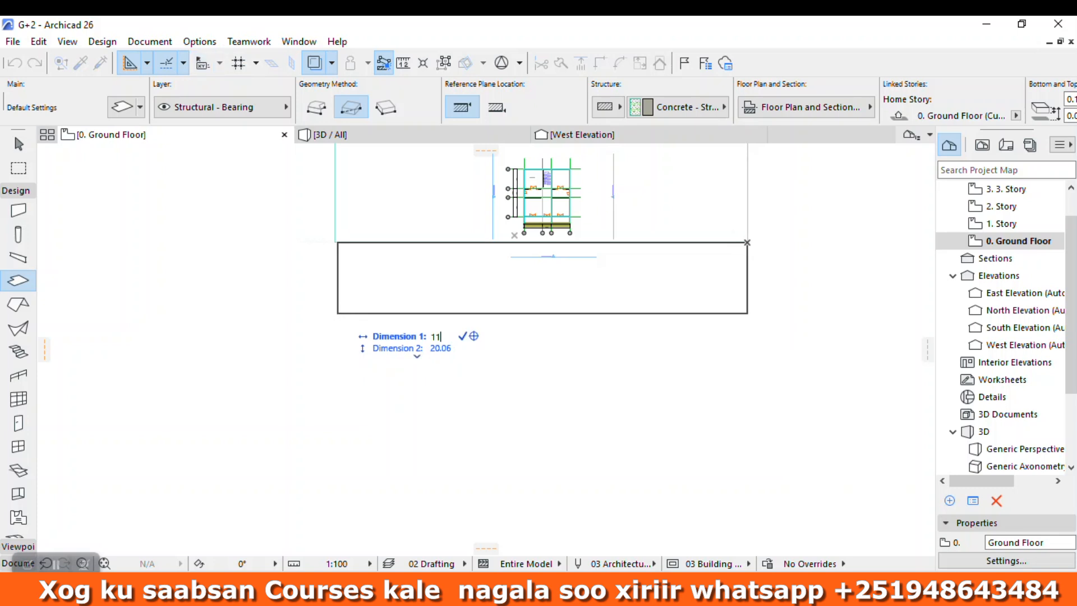
key("Tab")
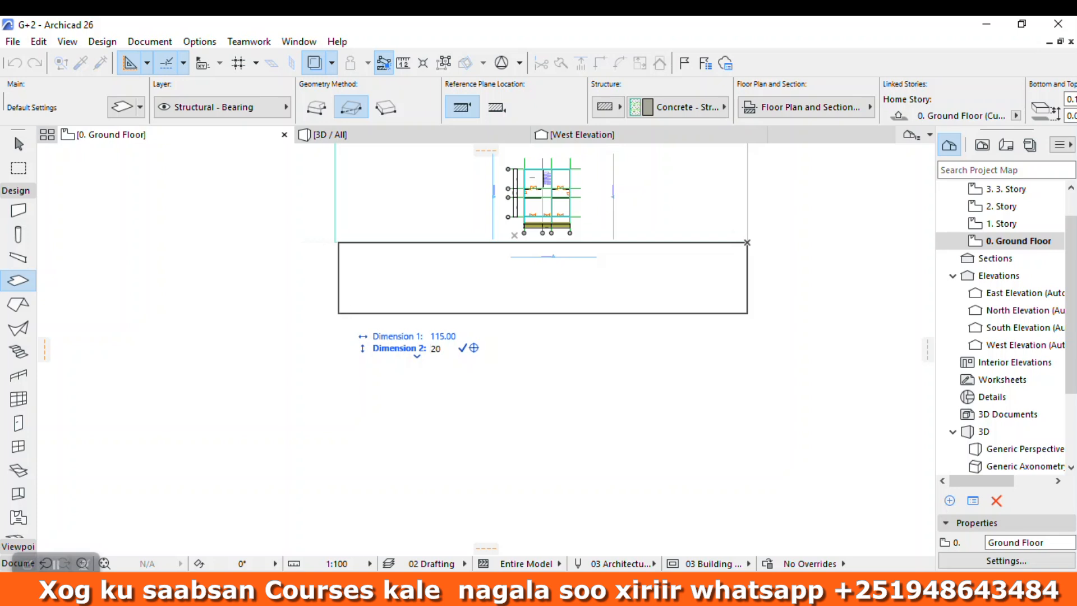
type("20")
key("Return")
Step: Extend the front slab's left end with a narrow added rectangle so it aligns with the ground slab's left corner
scroll(329, 229, "up", 4)
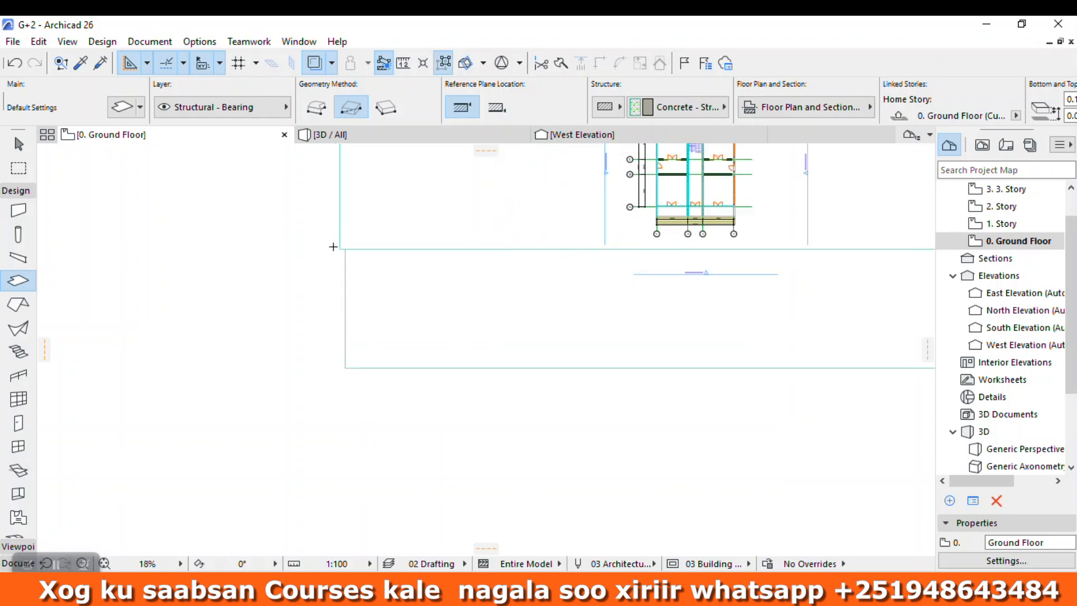
key("Escape")
left_click(348, 277)
left_click(349, 253)
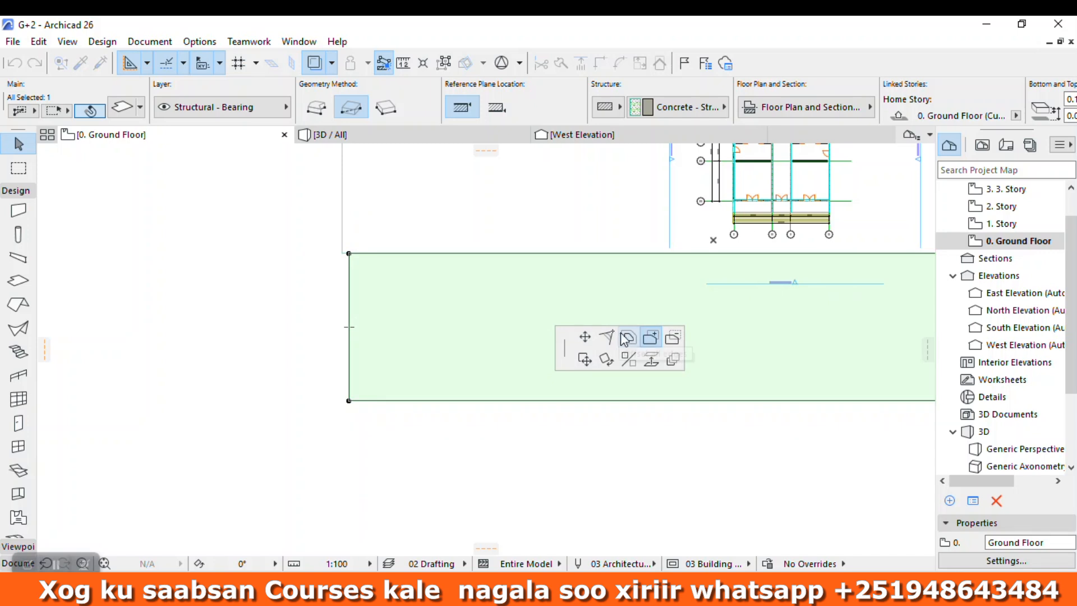
left_click(348, 400)
left_click(342, 253)
key("Escape")
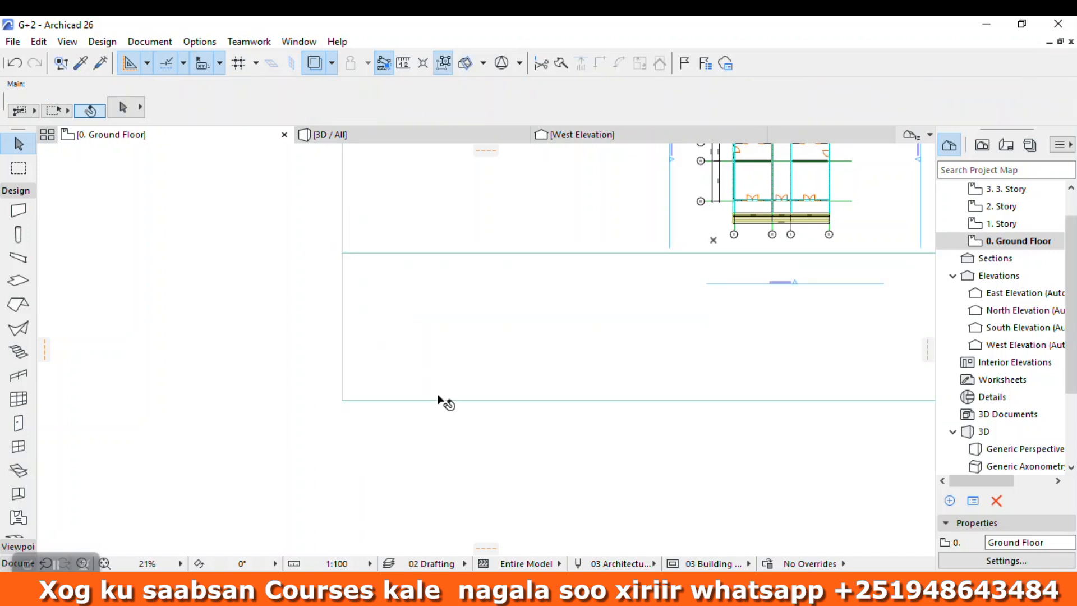
Step: Select the front slab and set its offset to the home story to -0.90
scroll(529, 408, "down", 3)
left_click(531, 409)
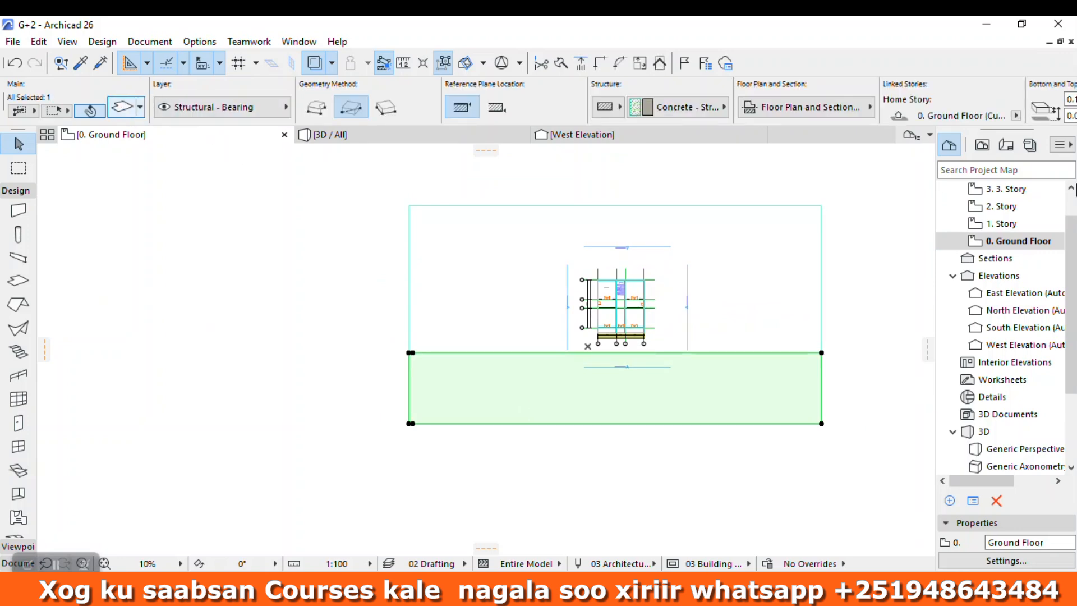
key("ctrl+t")
key("Tab")
type("0.00")
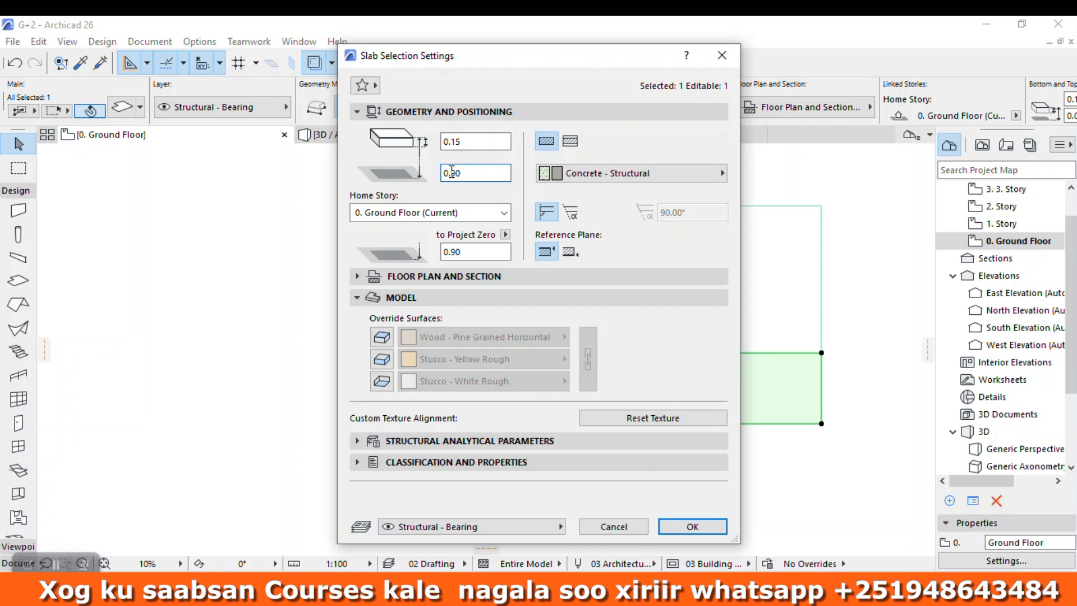
type("-")
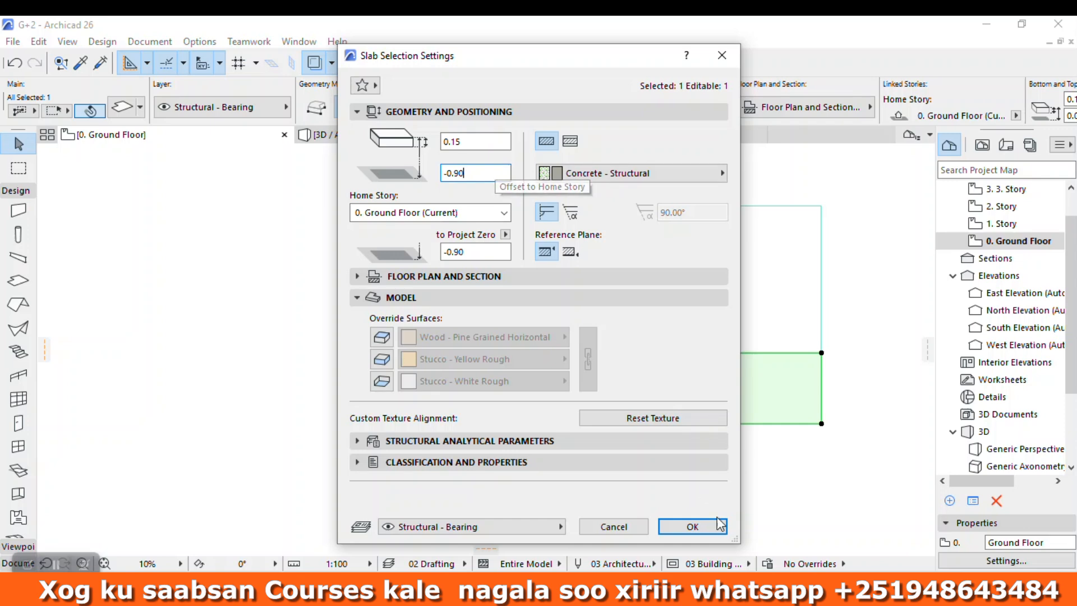
left_click(700, 526)
Step: Override all three surfaces of the front slab with linked Pavement - Asphalt Dark and reduce the slab's thickness
left_click(92, 109)
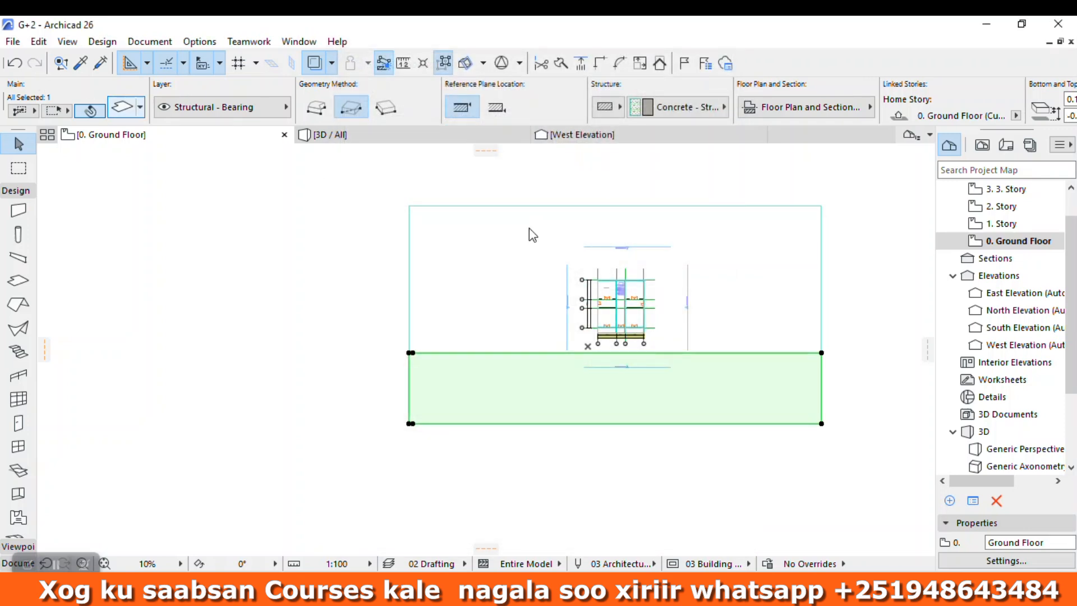
left_click(381, 360)
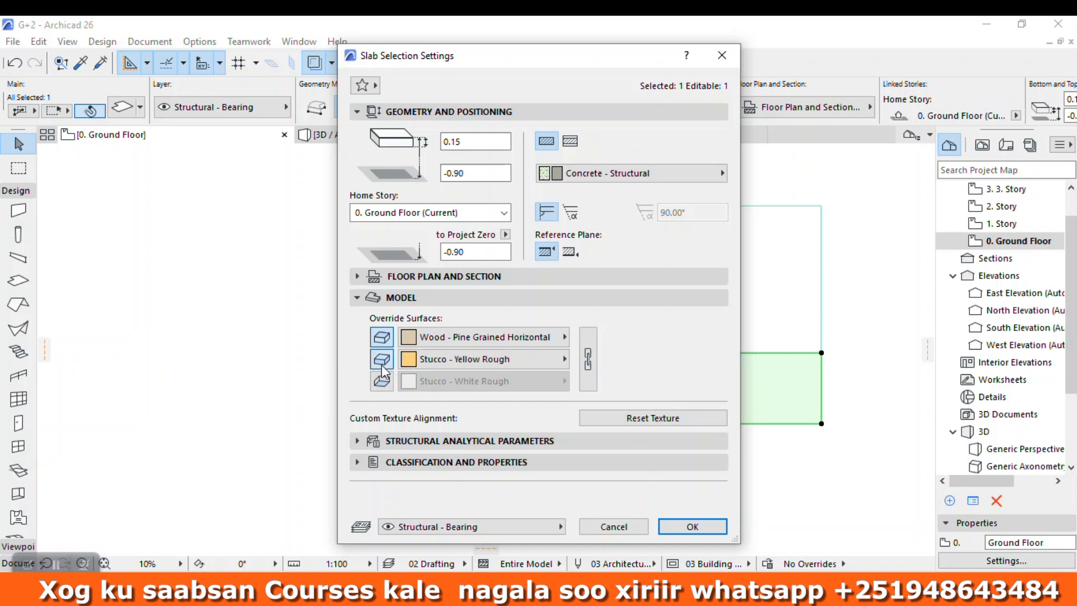
left_click(382, 381)
left_click(588, 359)
left_click(564, 336)
scroll(638, 180, "up", 3)
scroll(638, 171, "up", 5)
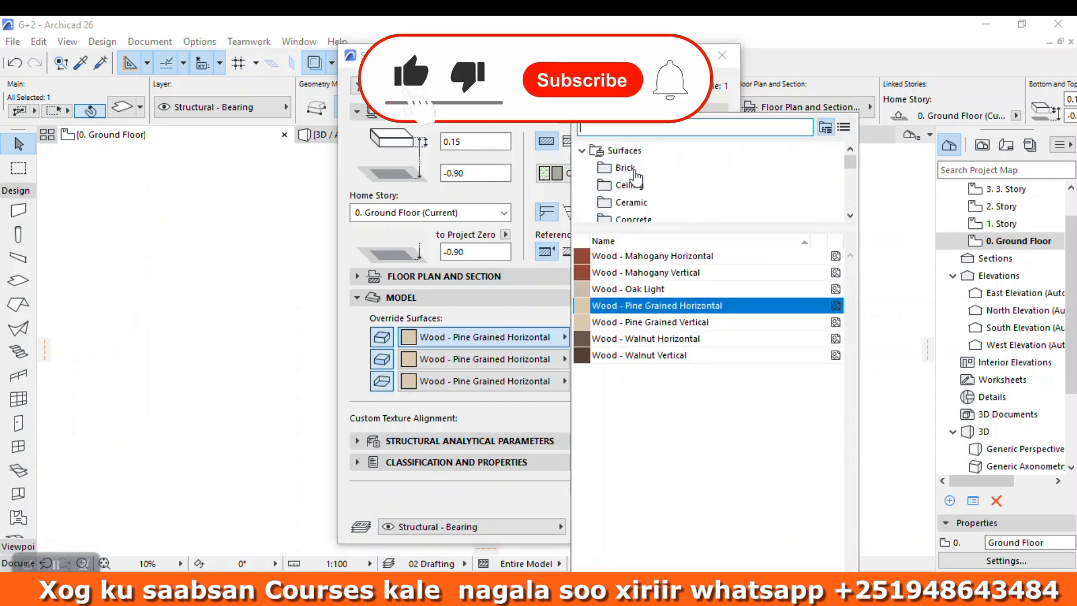
scroll(638, 185, "down", 10)
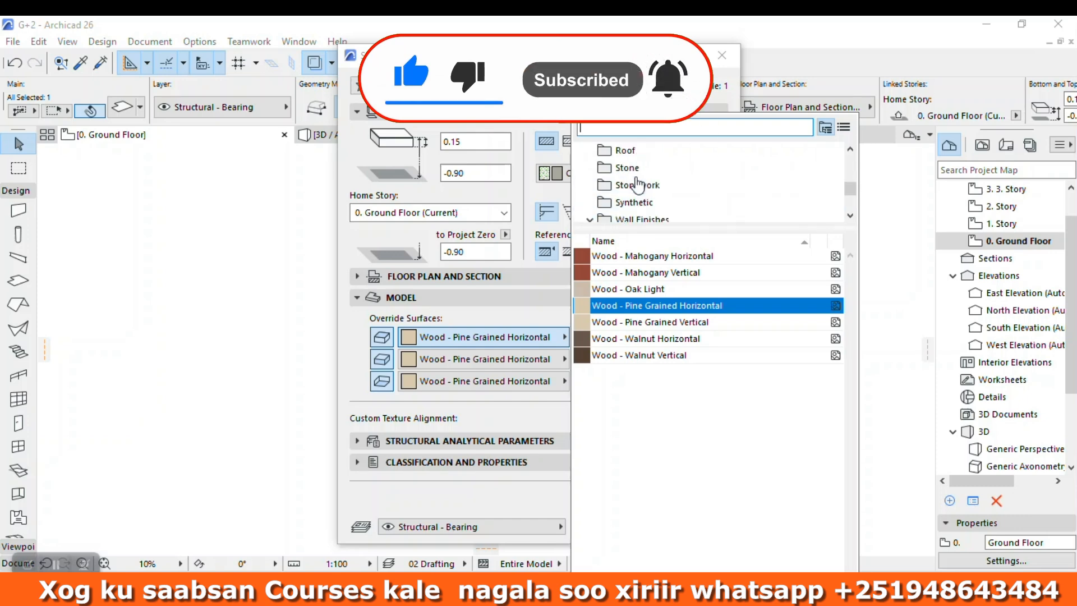
type("ASP")
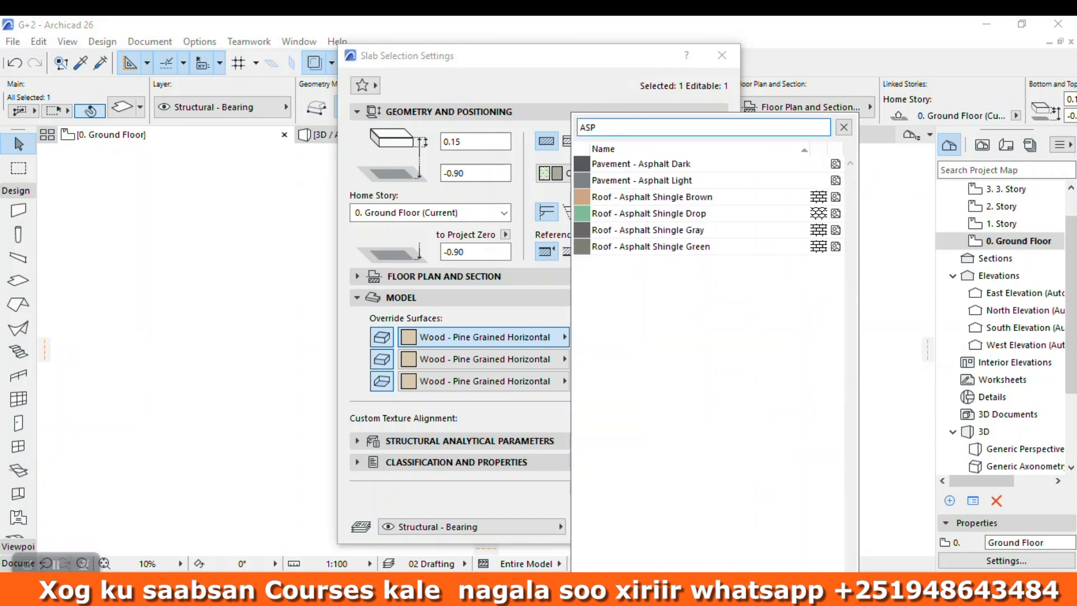
left_click(681, 163)
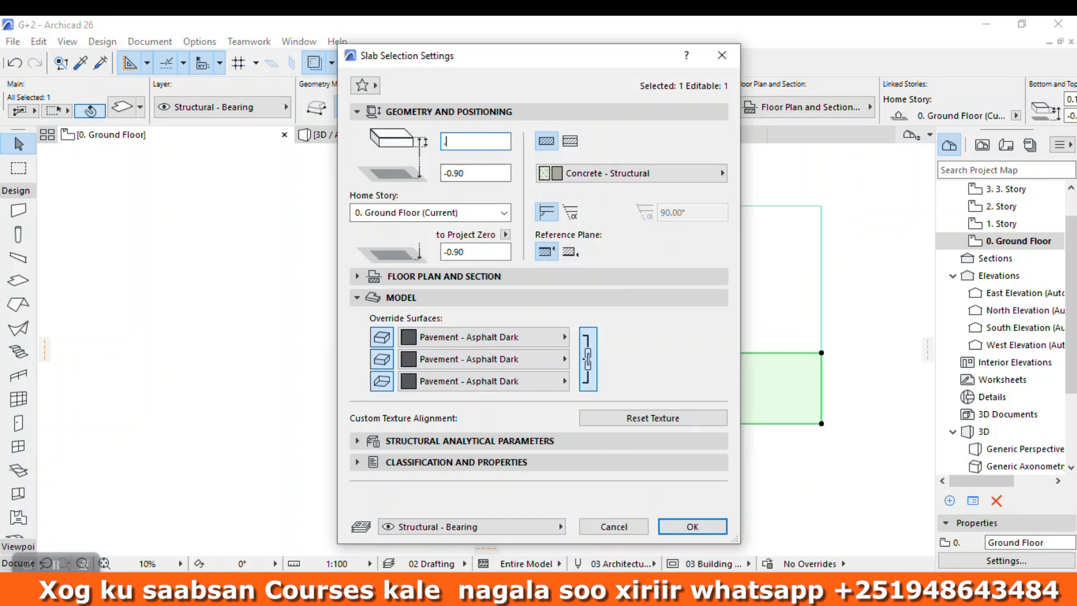
left_click(715, 526)
Step: Inspect the asphalt slab beside the ground slab and building in the 3D view
left_click(393, 134)
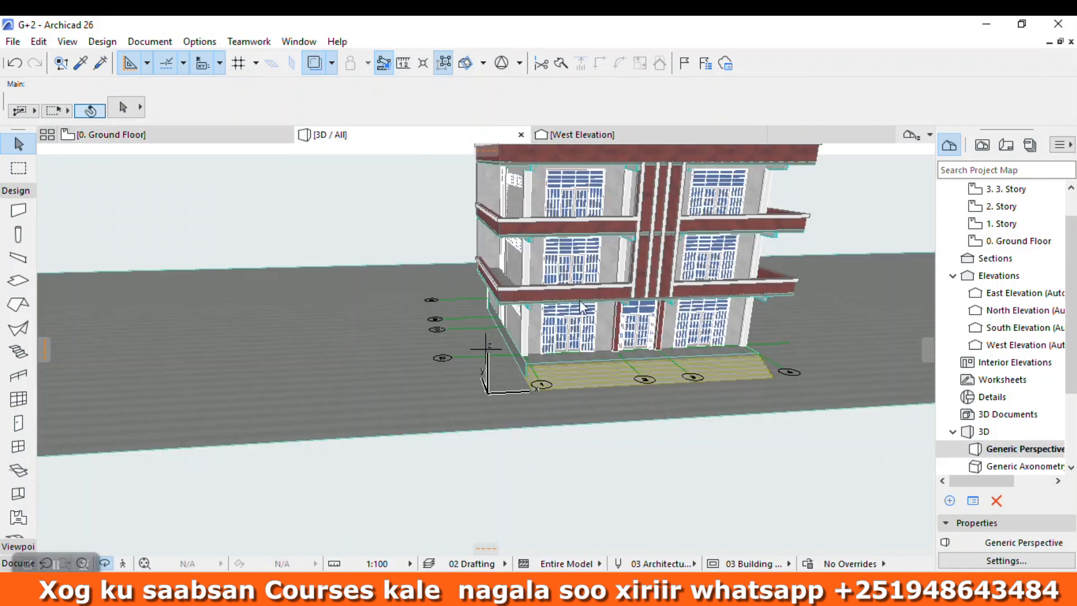
left_click(598, 422)
scroll(437, 319, "down", 5)
middle_click_drag(413, 289, 252, 378, "shift")
middle_click_drag(360, 361, 166, 161, "shift")
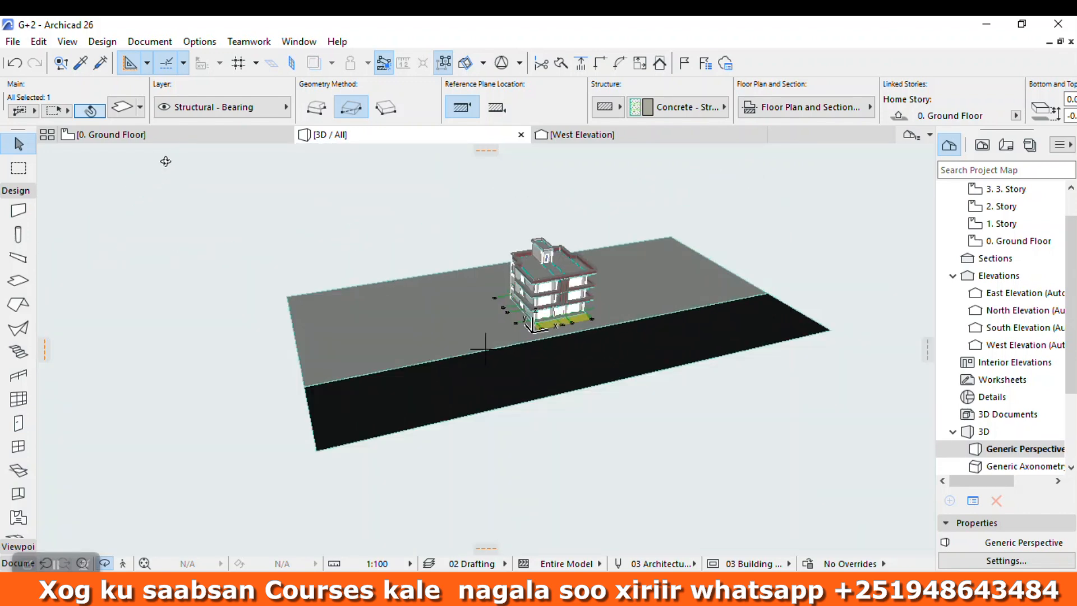
Step: On the ground floor plan, add a 20-wide, about 138-long rectangle to the asphalt slab's left end, running back past the ground slab
left_click(111, 135)
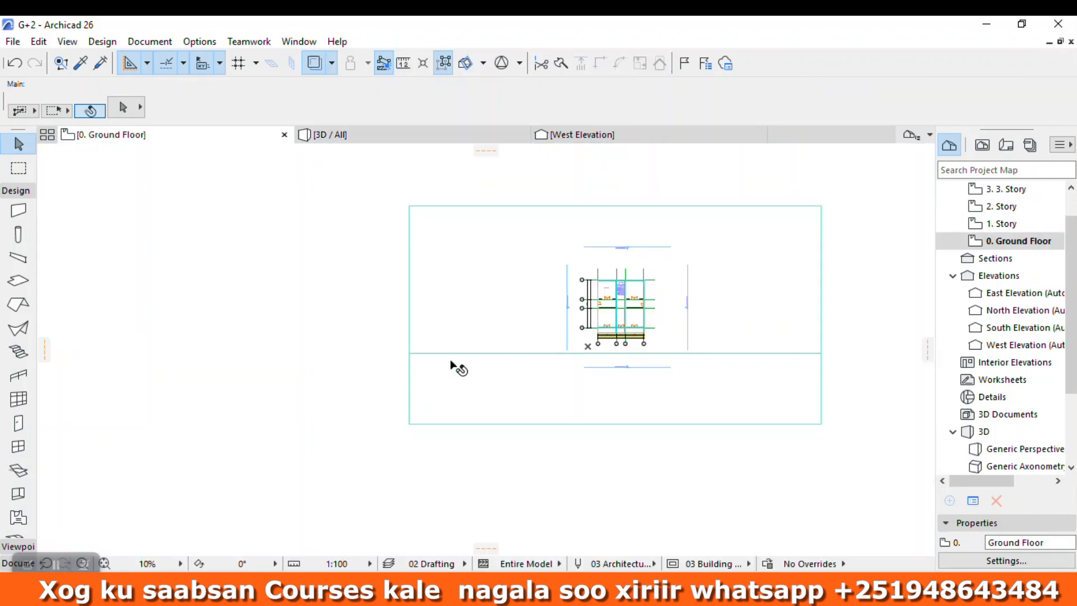
scroll(503, 406, "down", 3)
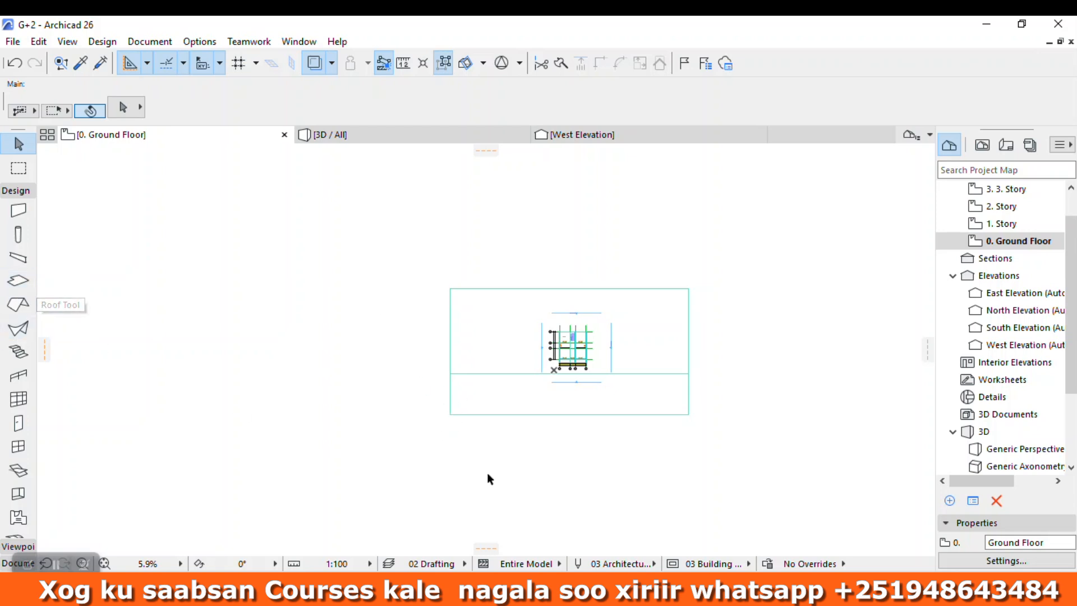
left_click(481, 404)
scroll(440, 412, "up", 4)
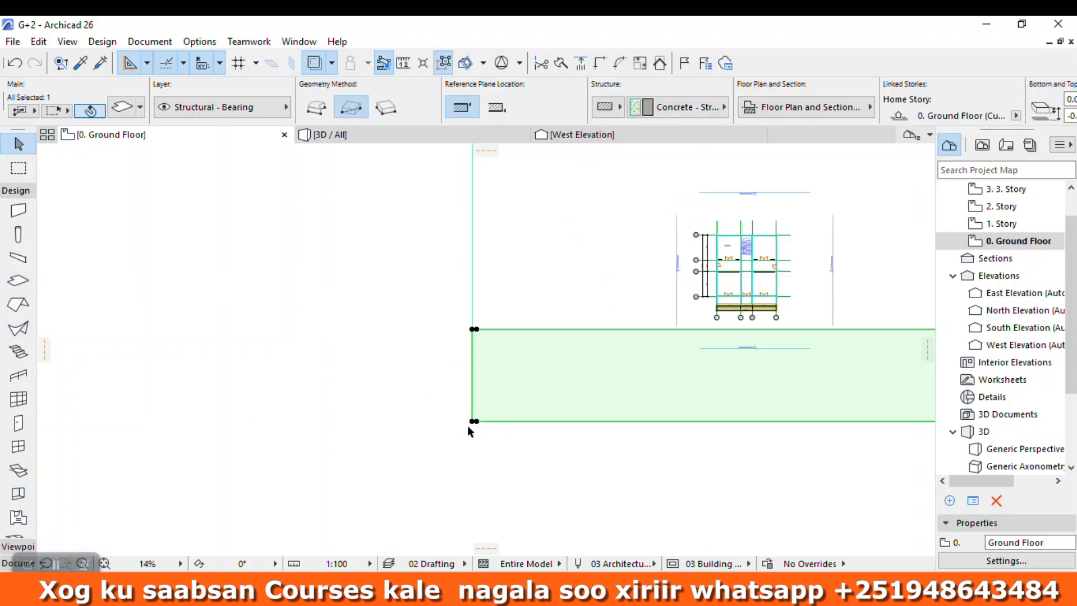
scroll(471, 424, "up", 6)
left_click(481, 411)
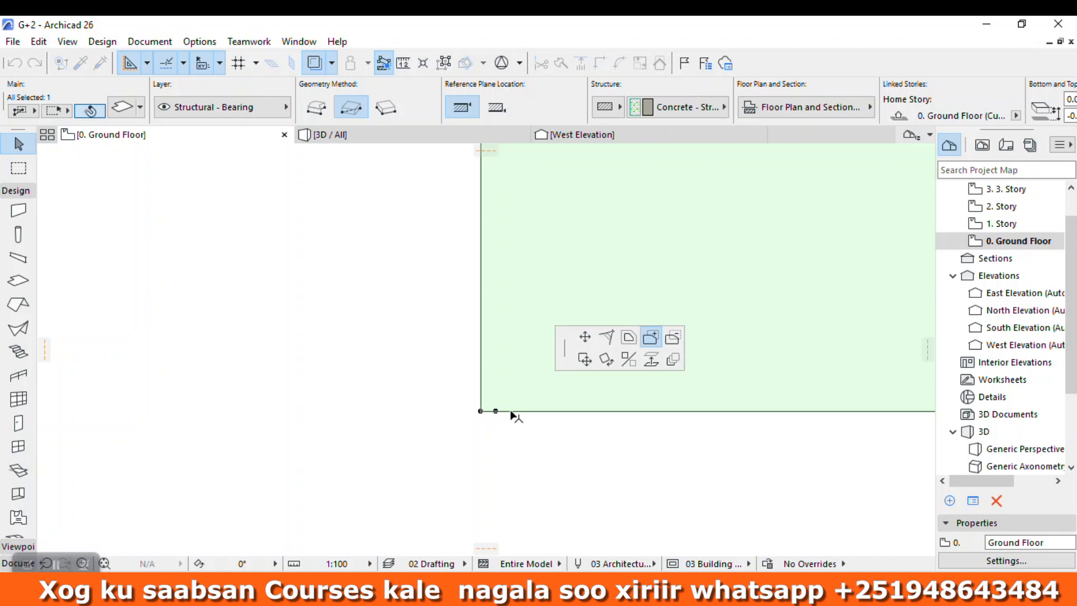
left_click(481, 411)
scroll(441, 489, "down", 3)
scroll(440, 489, "down", 2)
scroll(442, 414, "down", 3)
scroll(342, 221, "up", 3)
scroll(464, 426, "down", 4)
scroll(466, 393, "down", 1)
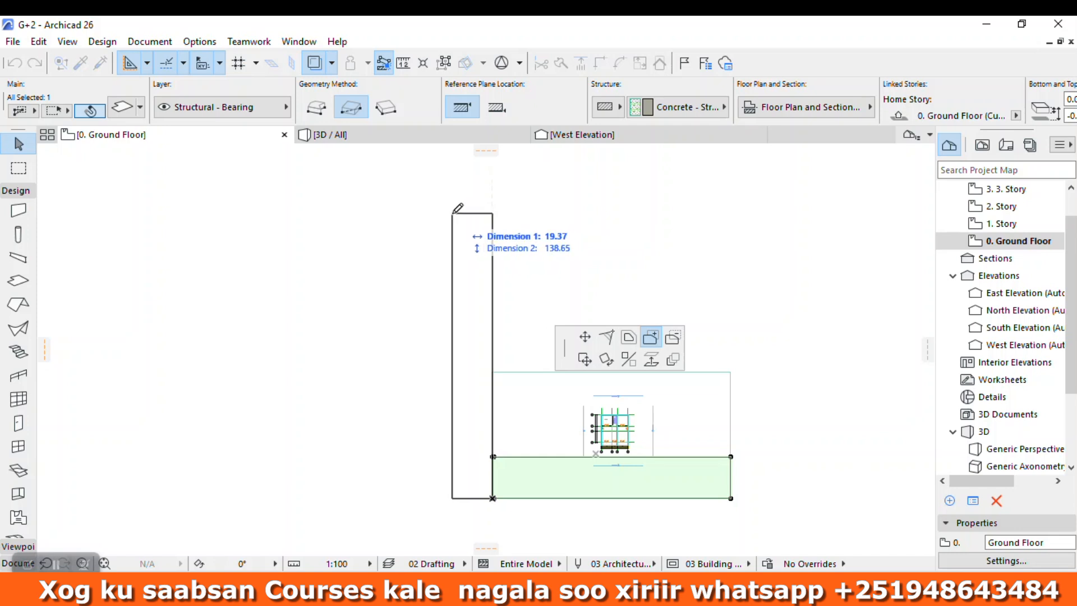
key("Tab")
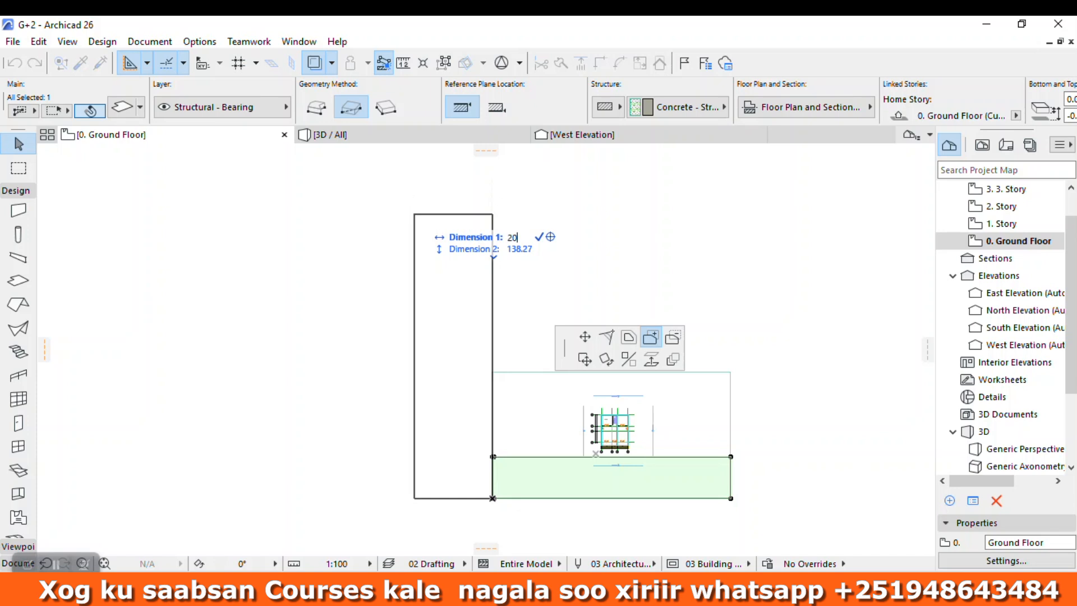
type("20")
key("Return")
scroll(540, 555, "up", 5)
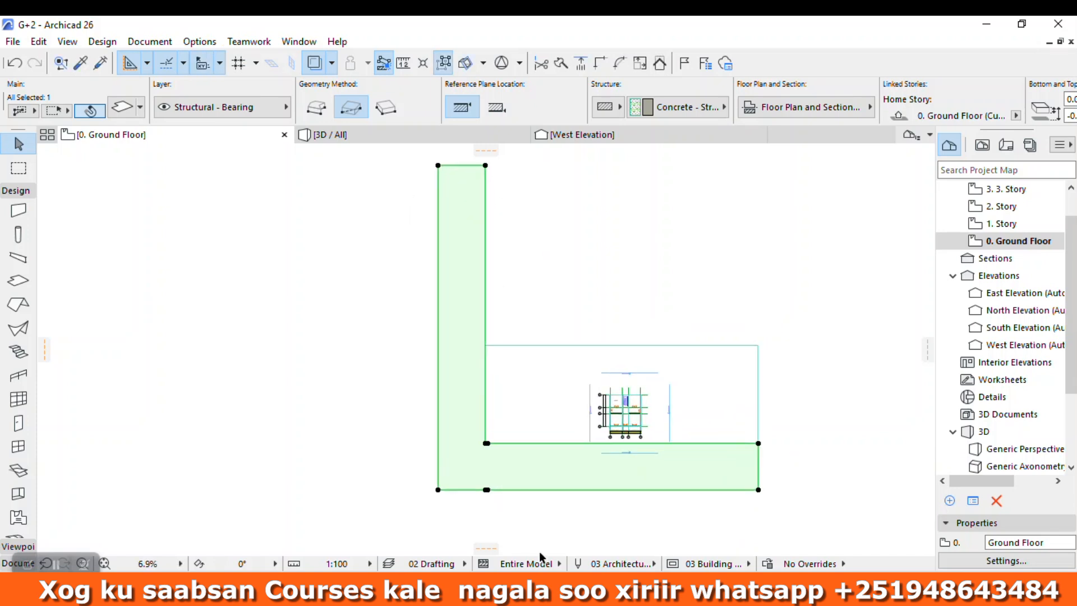
Step: Inspect the L-shaped asphalt slab around the ground slab in the 3D view
left_click(290, 342)
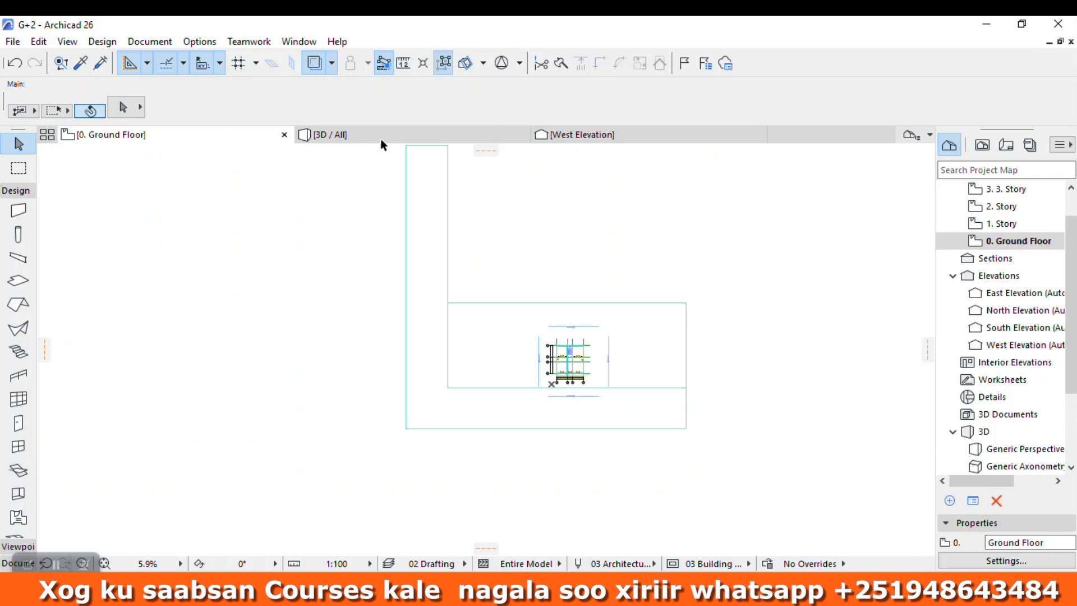
left_click(381, 137)
left_click(445, 297)
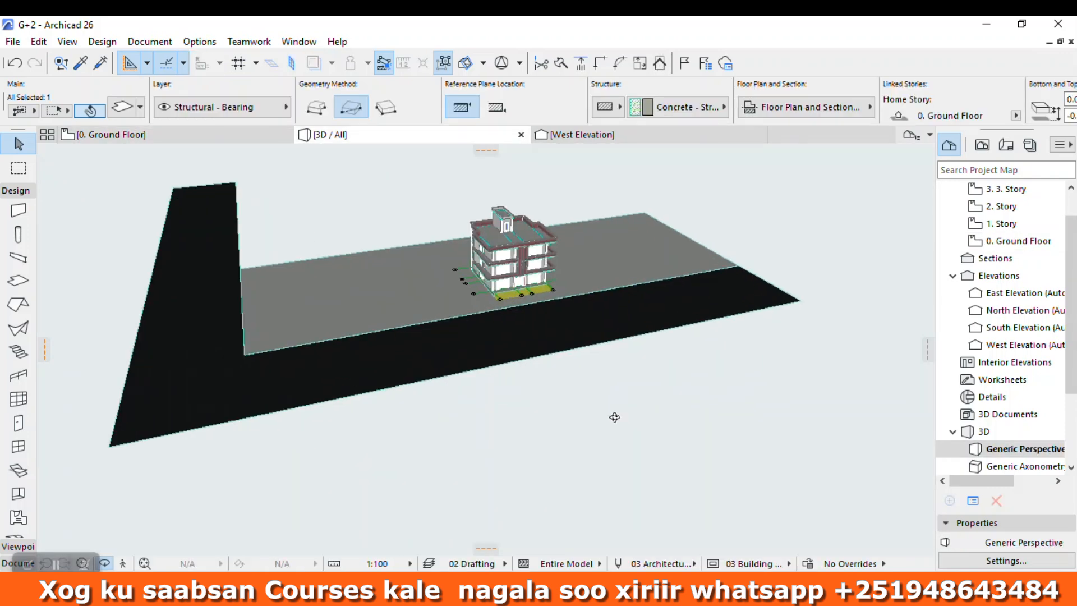
middle_click_drag(495, 315, 517, 246, "shift")
left_click(172, 136)
middle_click_drag(578, 474, 536, 406)
key("Escape")
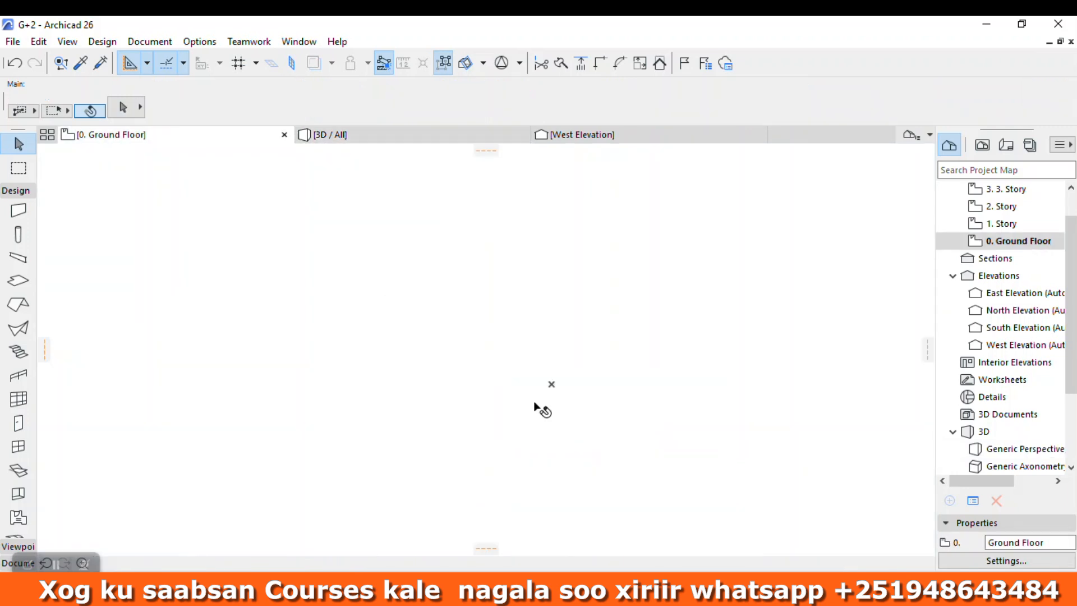
Step: Subtract a full-depth rectangular strip from the left end of the ground slab on the floor plan
left_click(480, 412)
left_click(488, 327)
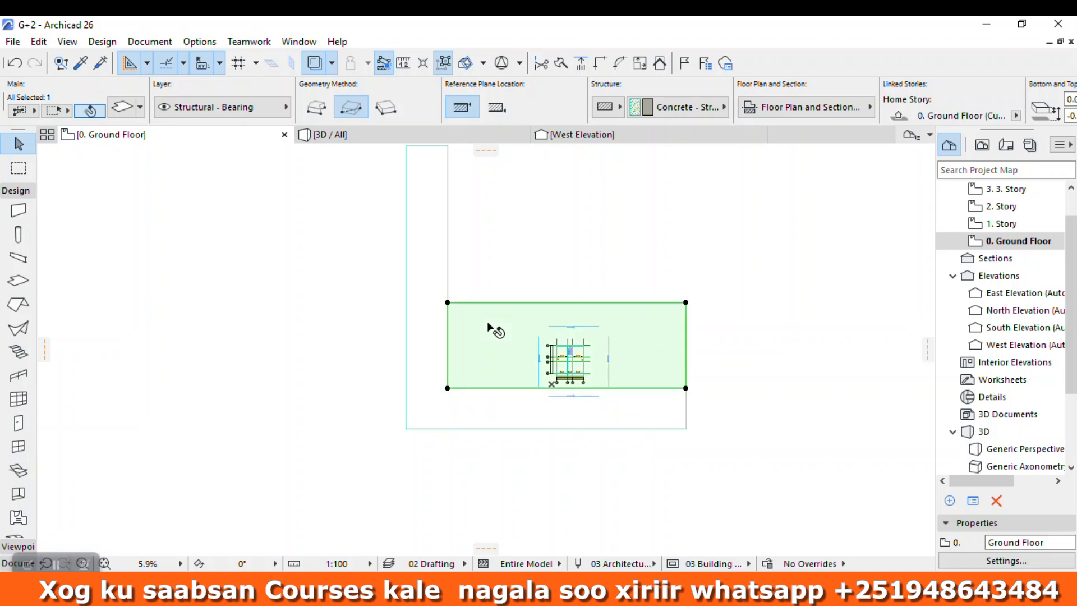
left_click(447, 303)
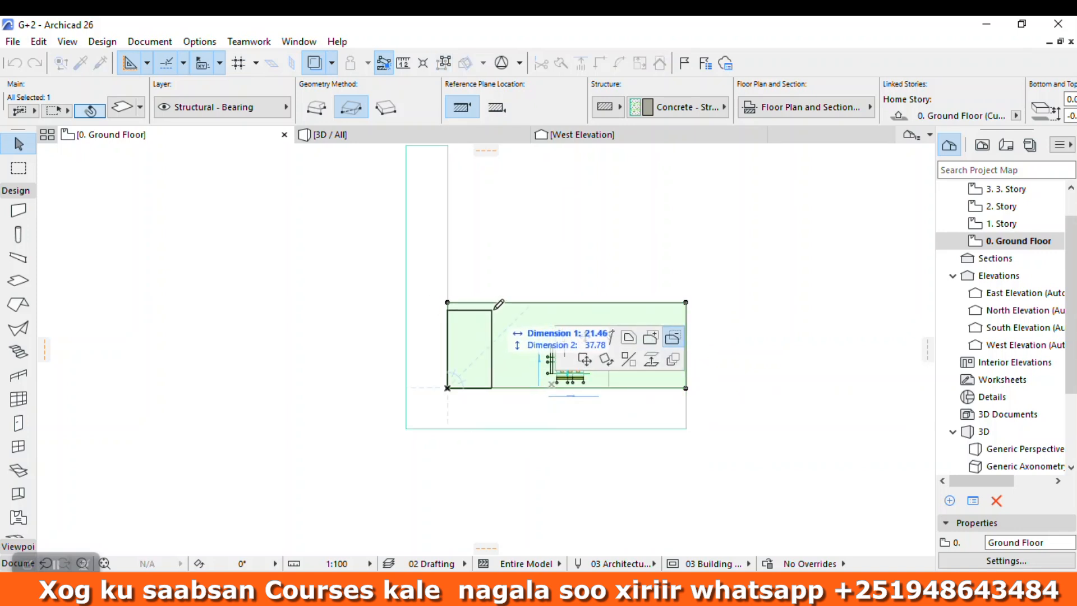
left_click(501, 302)
Step: Move the L-shaped asphalt slab horizontally so its inner corner meets the ground slab's front-left corner
left_click(429, 327)
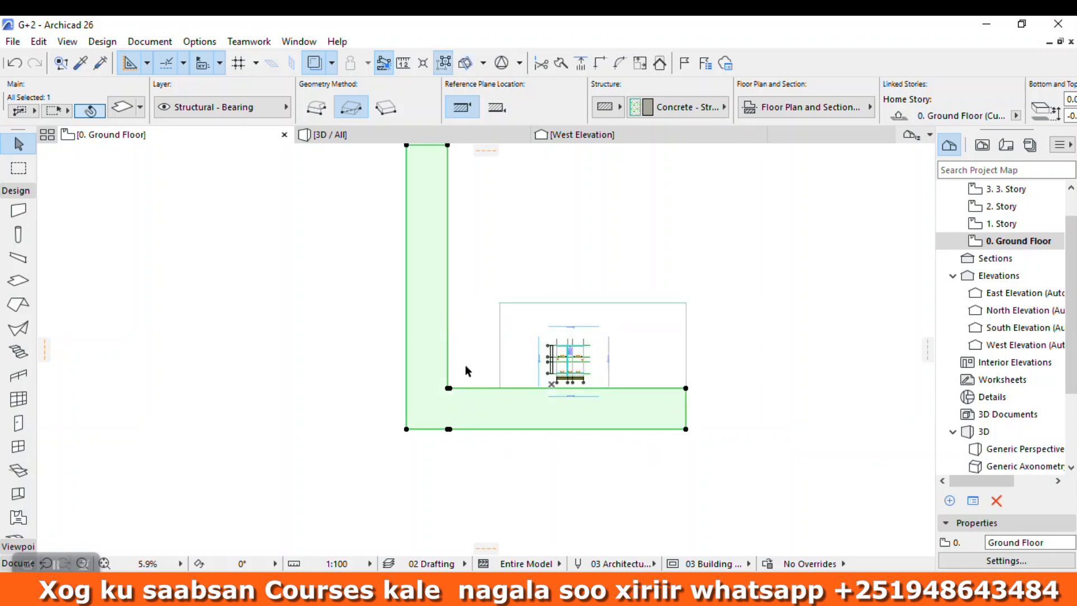
right_click(408, 429)
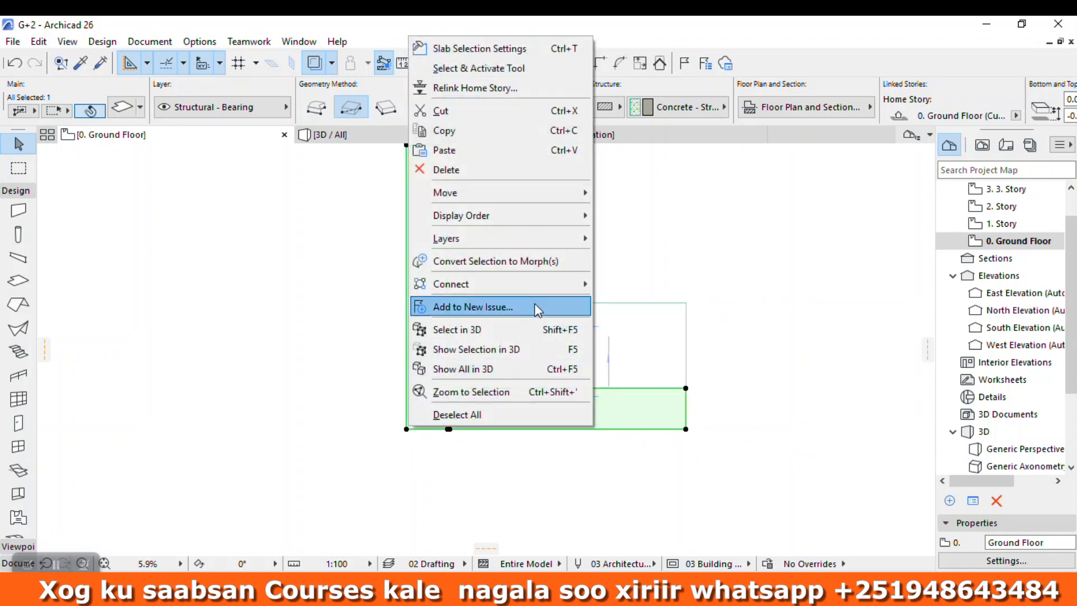
mouse_move(550, 192)
left_click(620, 193)
scroll(456, 382, "up", 5)
left_click(486, 362)
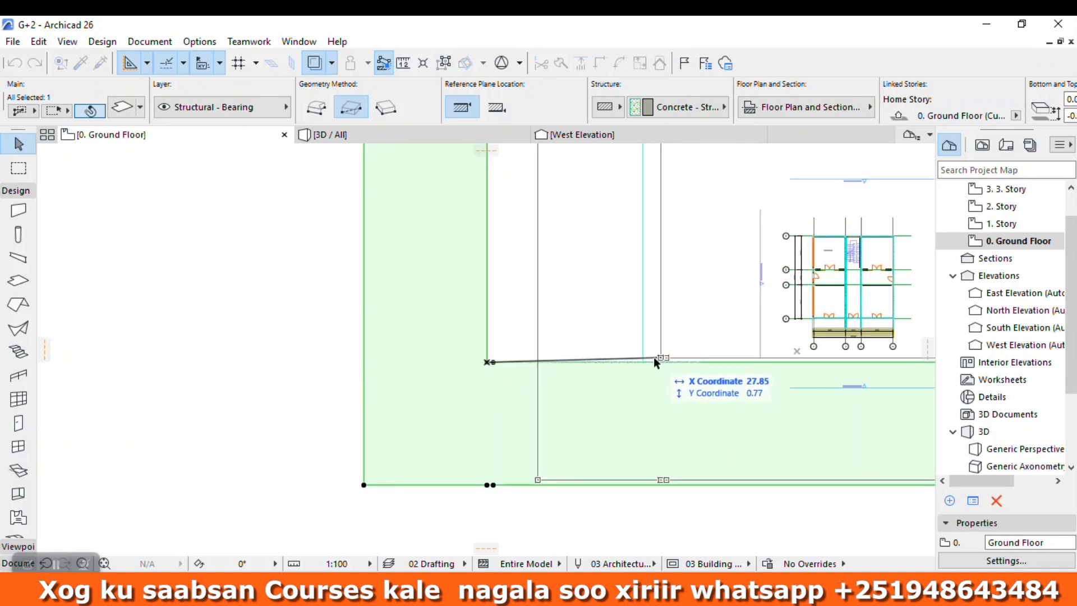
left_click(642, 362)
scroll(354, 439, "down", 3)
scroll(355, 439, "down", 2)
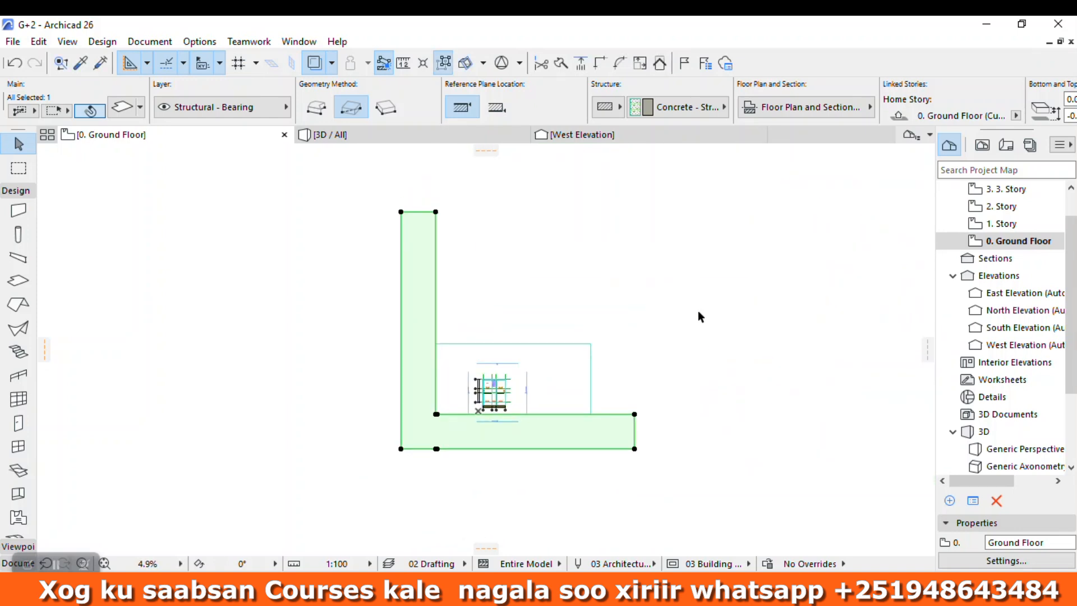
left_click(713, 306)
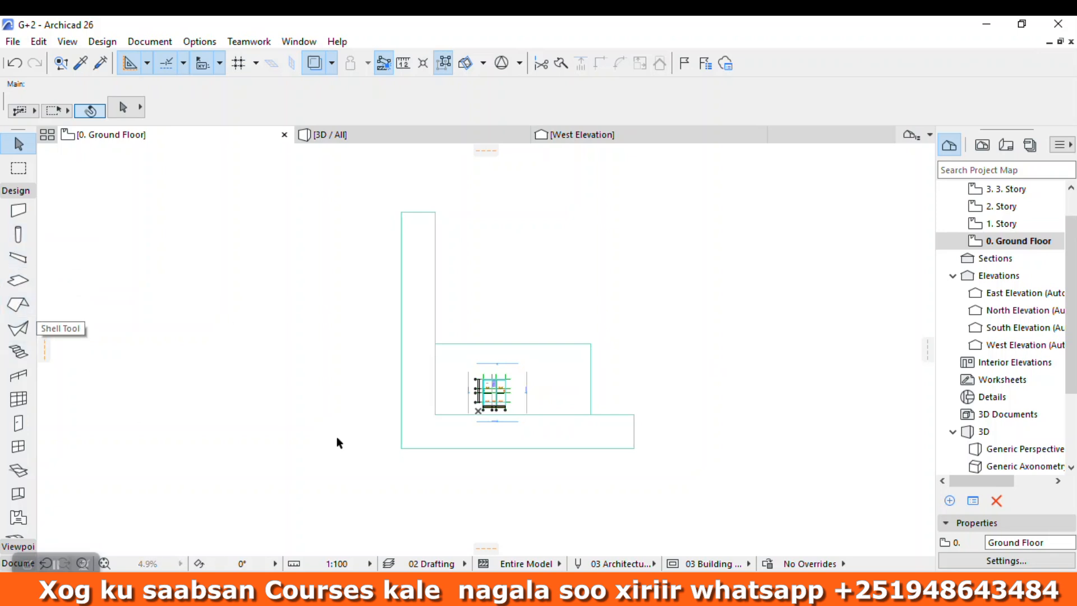
Step: Extend the asphalt slab's front leg well beyond the ground slab's right end with an added rectangle of the same width
left_click(591, 436)
left_click(635, 415)
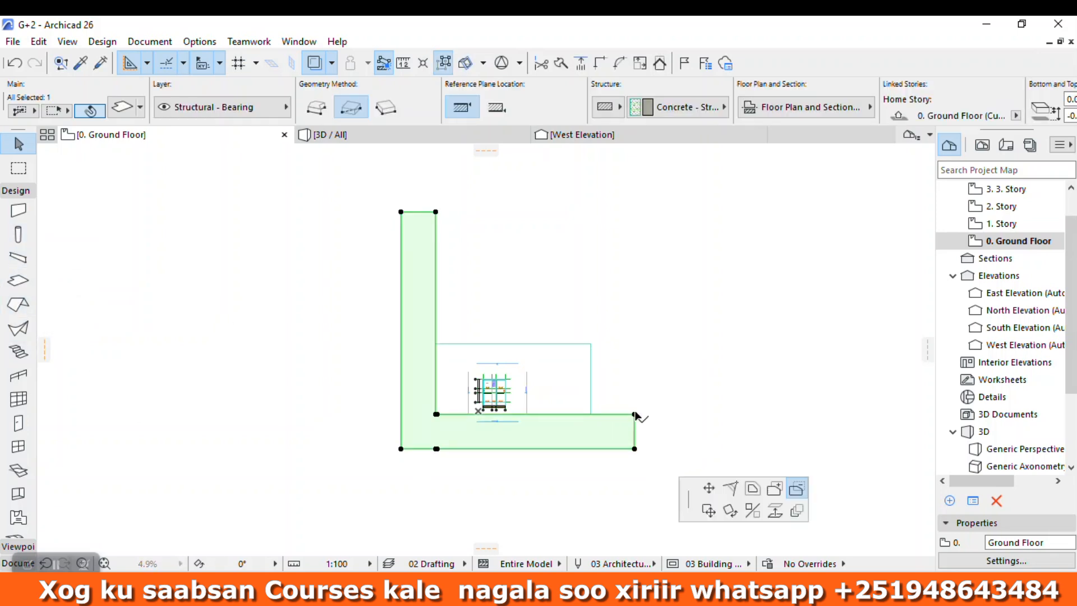
left_click(650, 339)
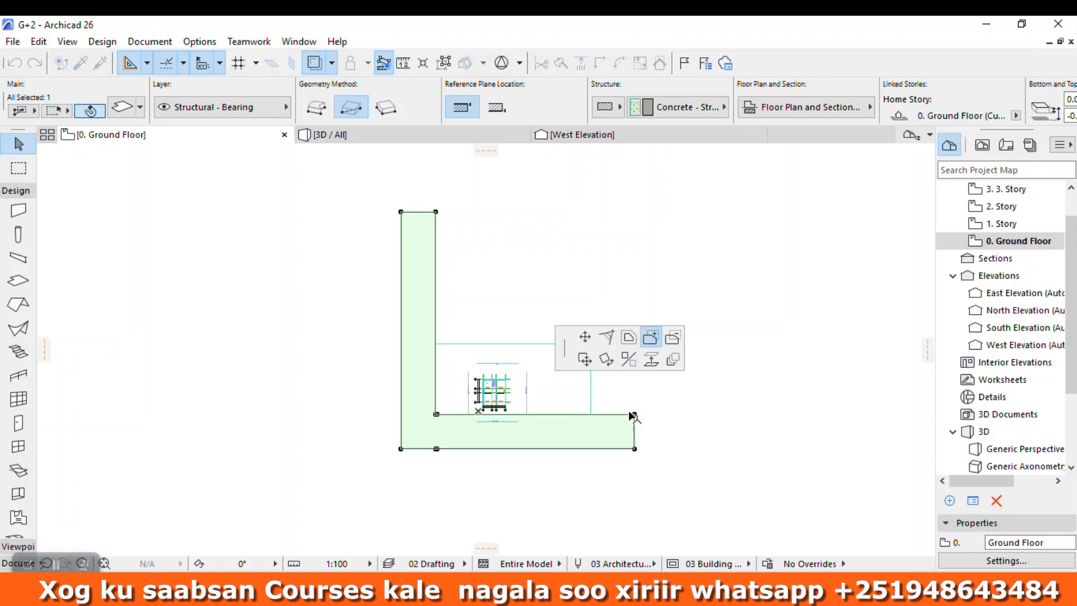
left_click(635, 415)
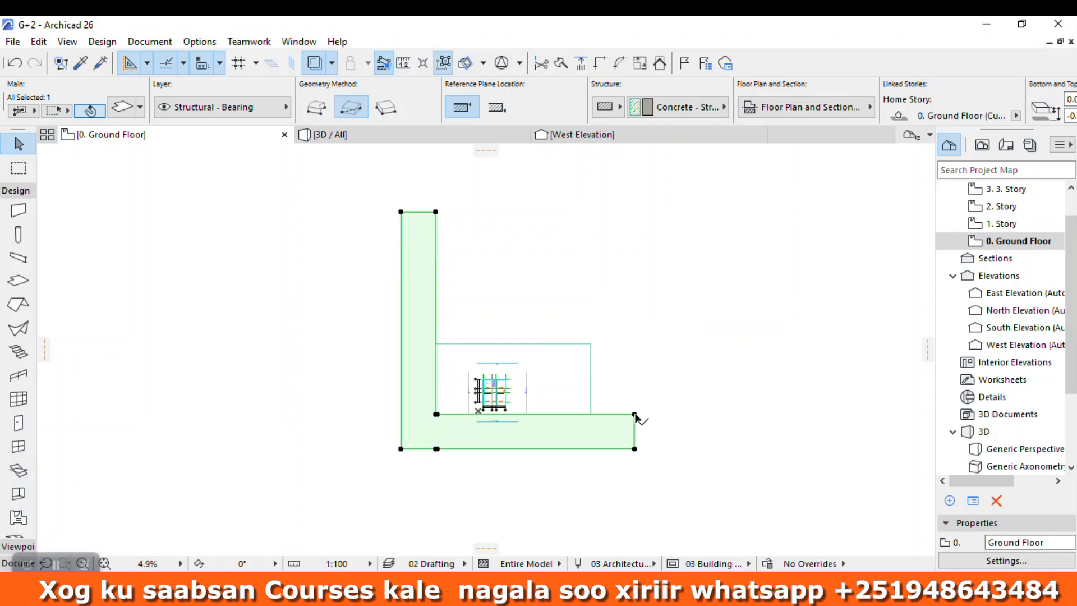
left_click(635, 415)
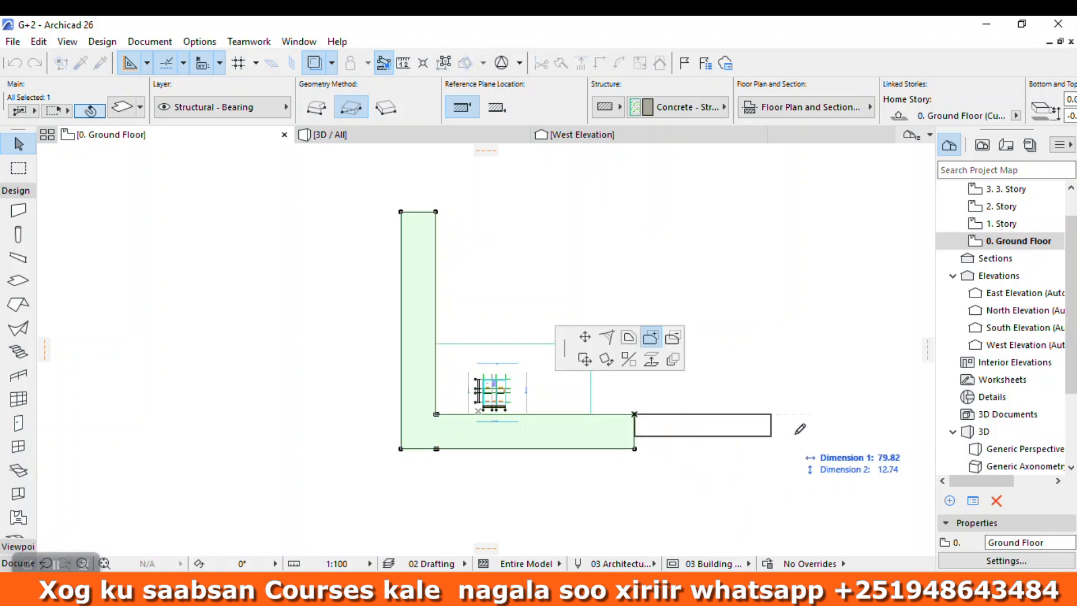
left_click(890, 448)
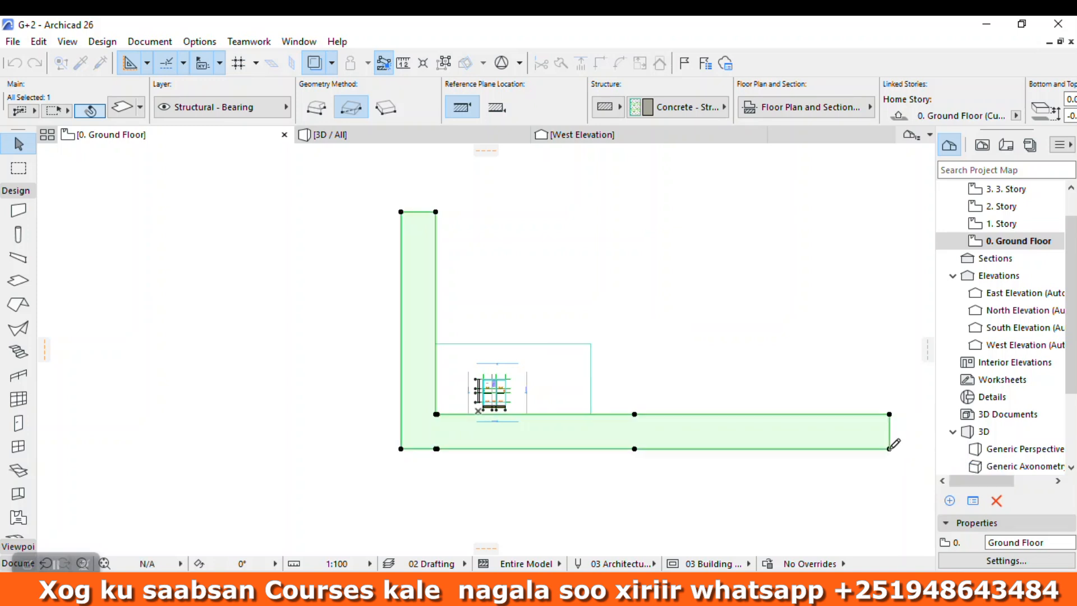
left_click(687, 327)
Step: Inspect the building, shortened ground slab and extended asphalt road from several angles in the 3D view
scroll(557, 403, "up", 5)
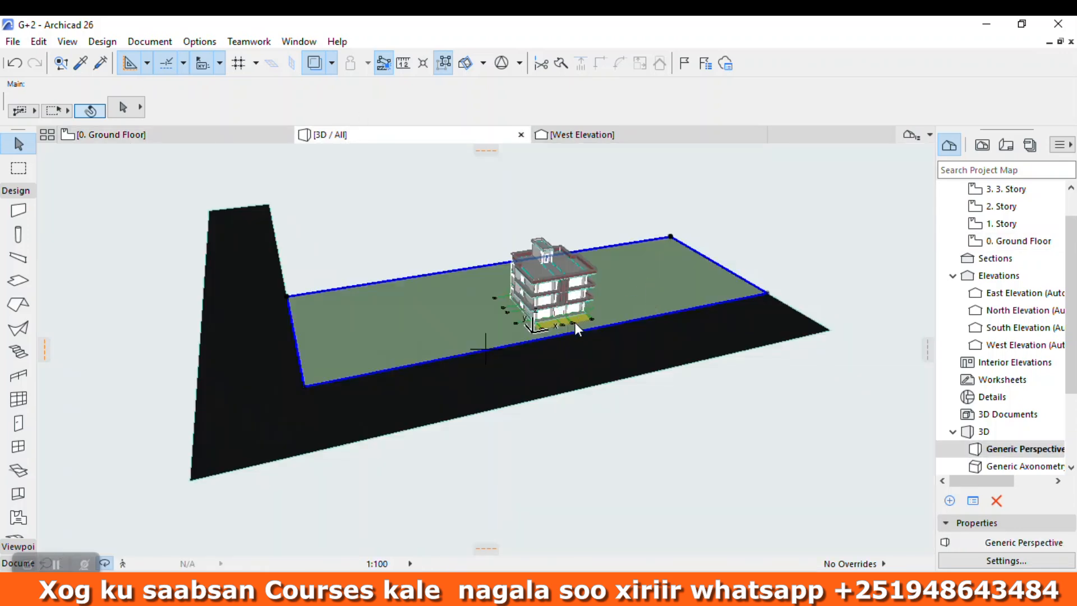
middle_click_drag(574, 322, 701, 251, "shift")
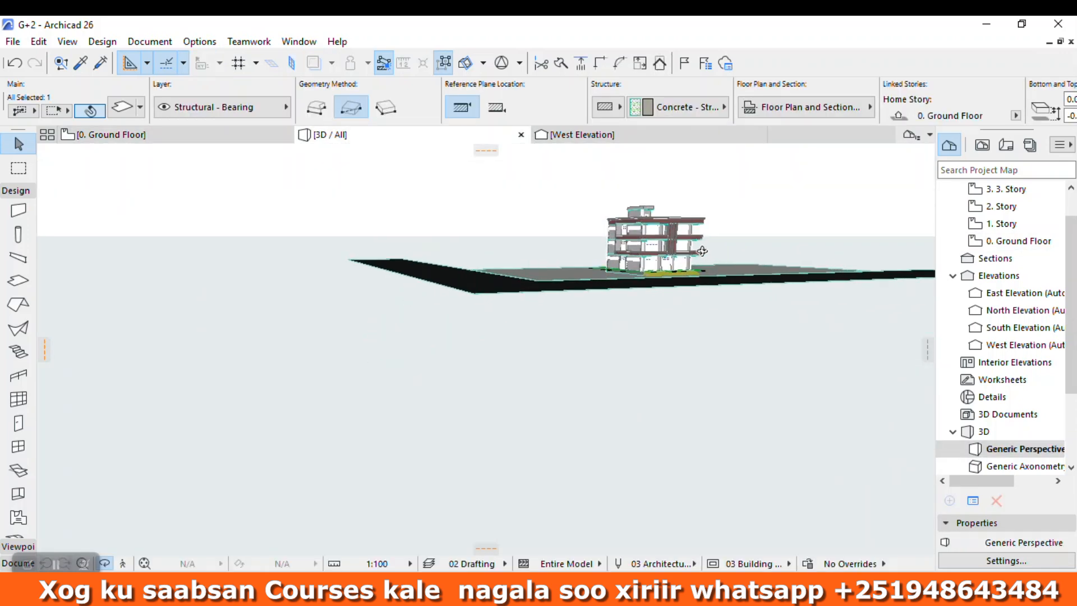
scroll(701, 251, "up", 3)
scroll(692, 245, "down", 2)
middle_click_drag(671, 294, 465, 354, "shift")
middle_click_drag(429, 457, 475, 447, "shift")
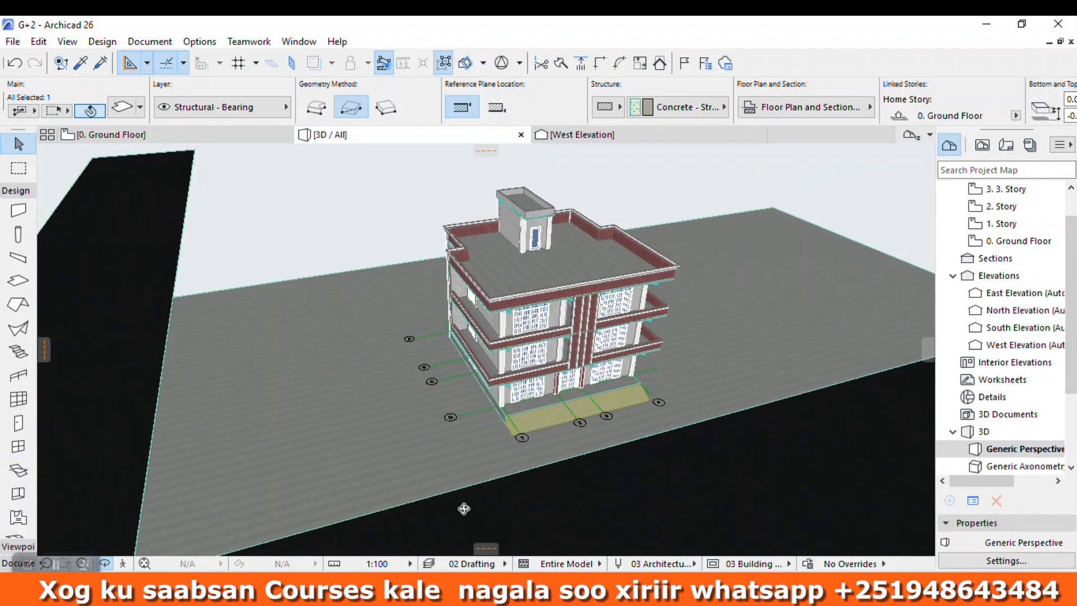
middle_click_drag(441, 352, 733, 351, "shift")
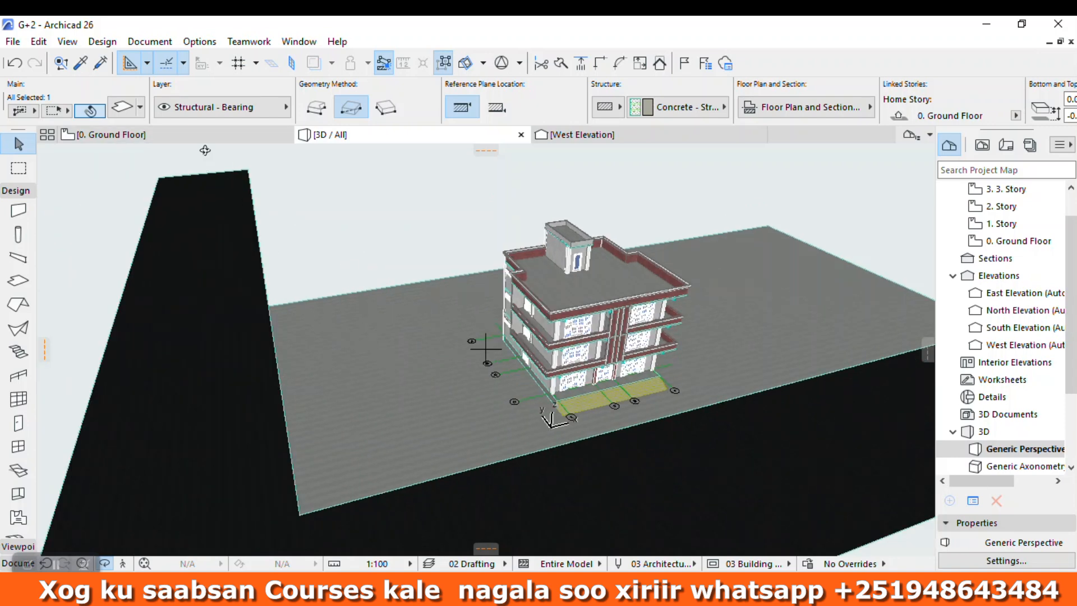
Step: For placement on the ground floor plan, search the object library for CAR and set Hybrid Car 26 as the Object tool's default
left_click(196, 134)
key("Escape")
middle_click_drag(313, 367, 626, 361)
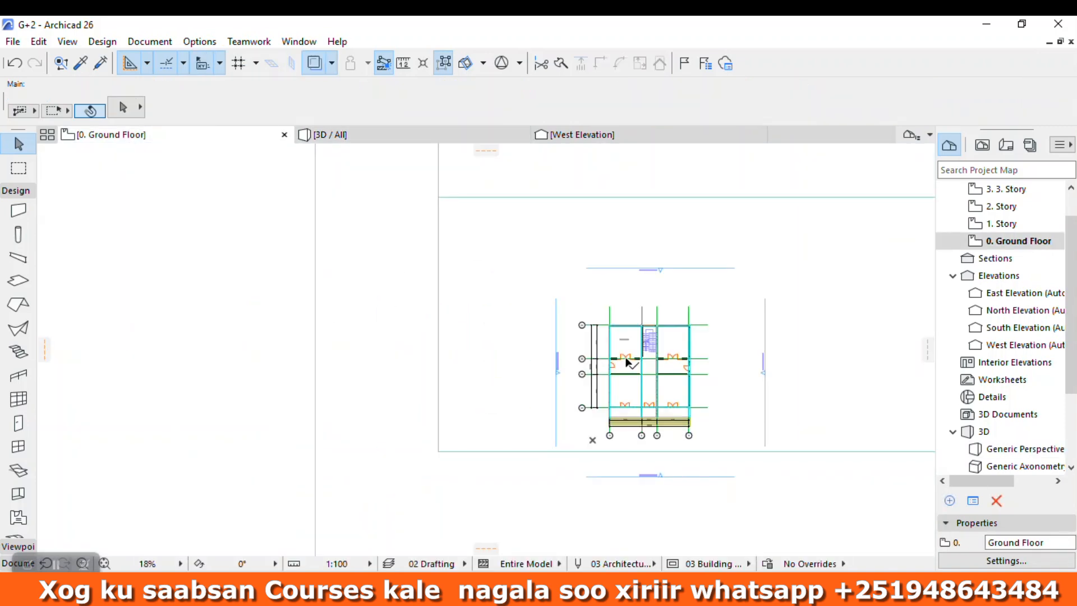
scroll(21, 508, "down", 5)
left_click(18, 429)
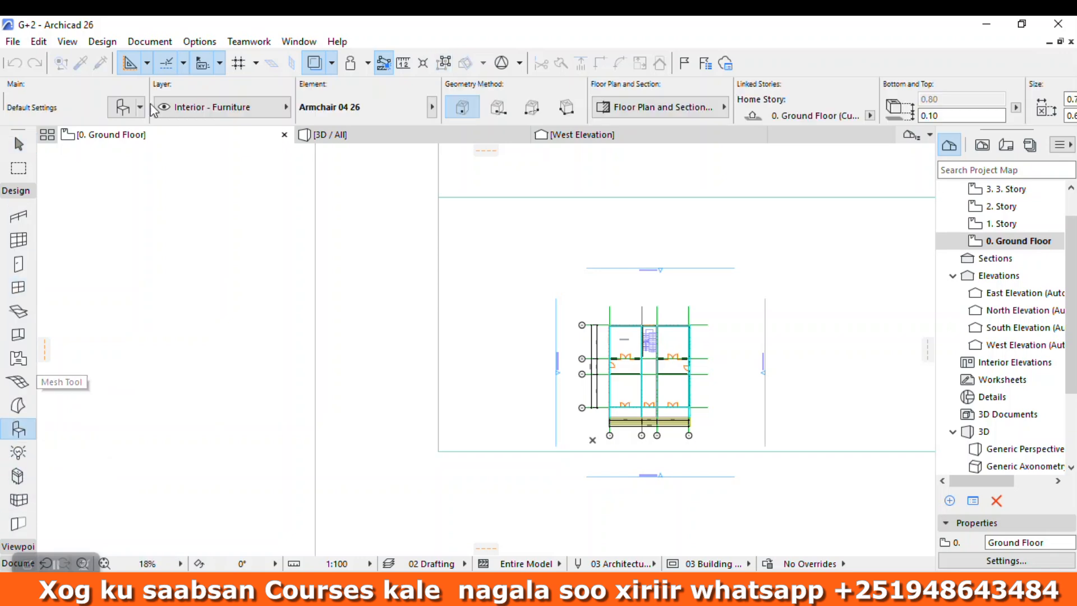
left_click(121, 108)
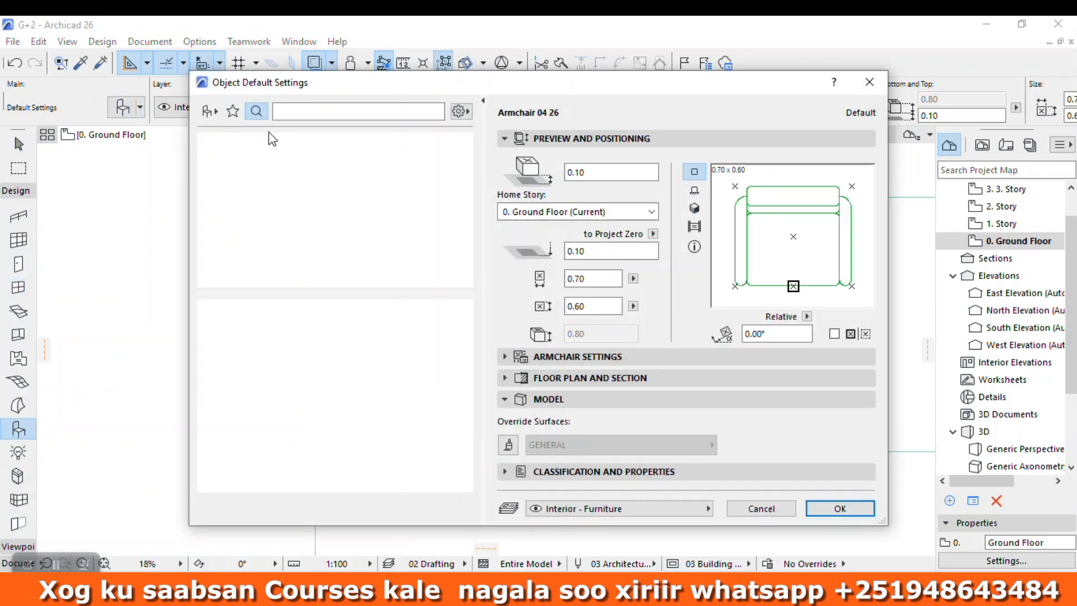
type("CARS")
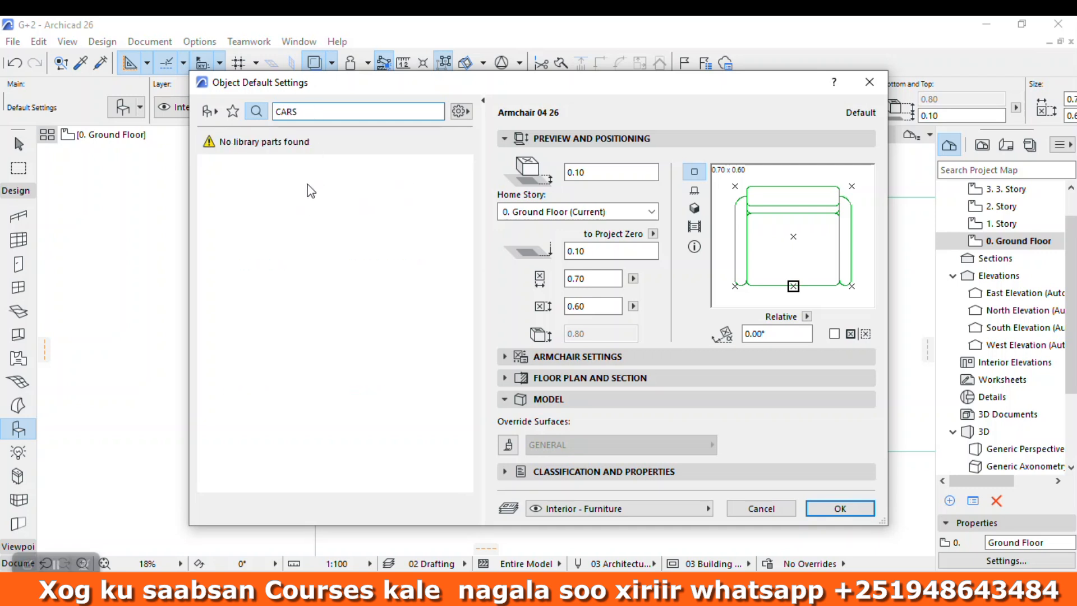
type("CAR")
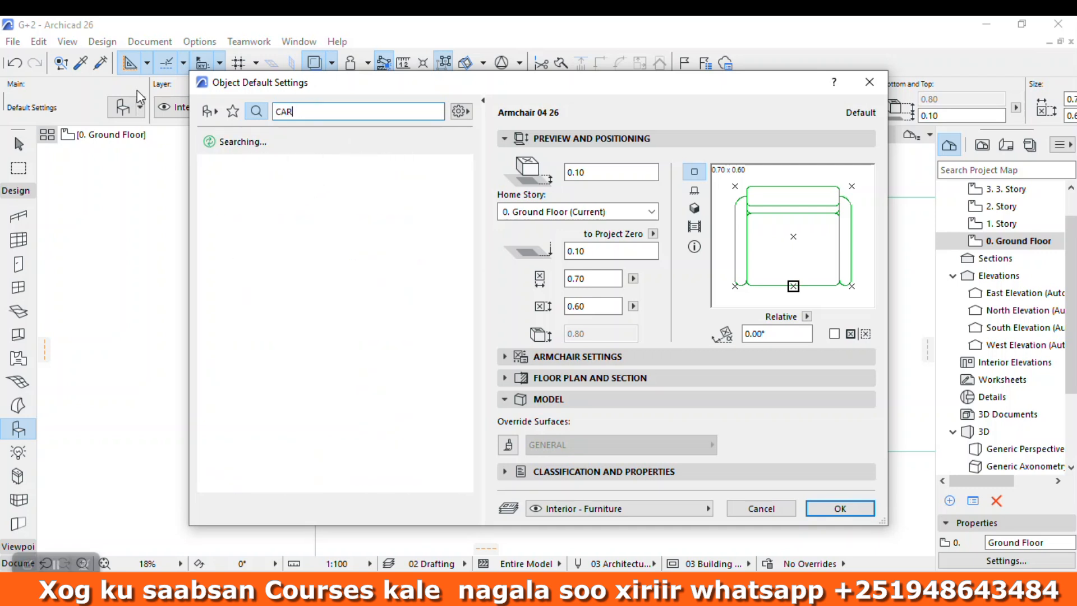
scroll(301, 451, "down", 5)
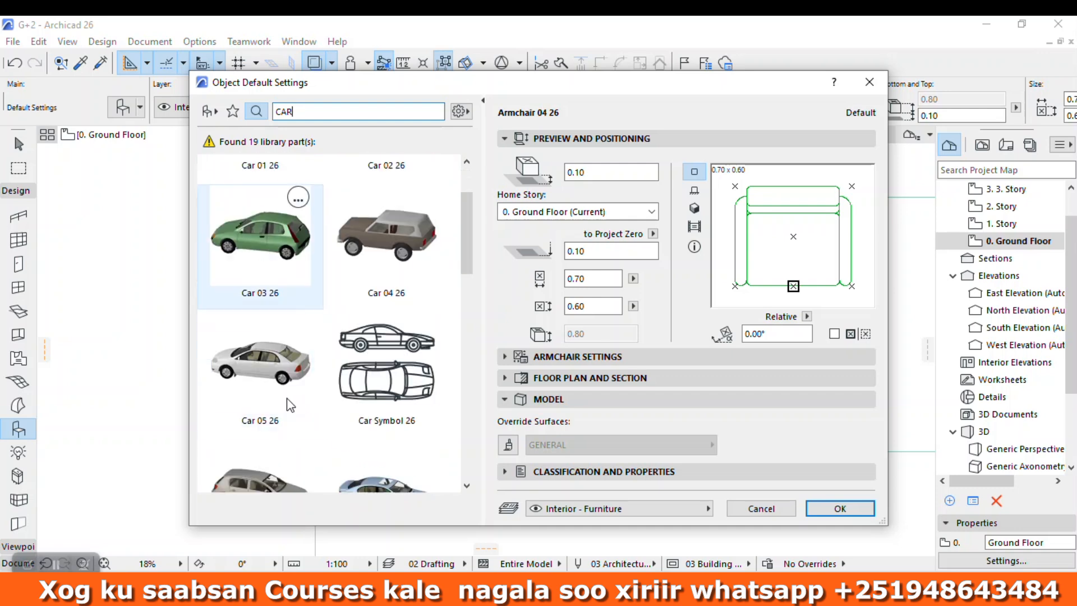
scroll(261, 363, "down", 4)
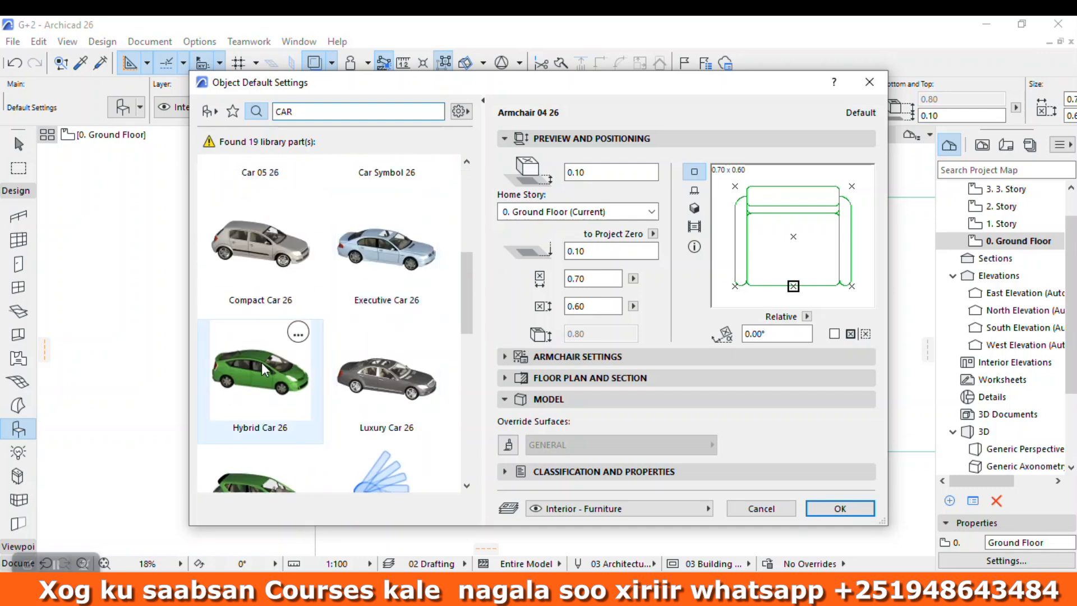
left_click(281, 277)
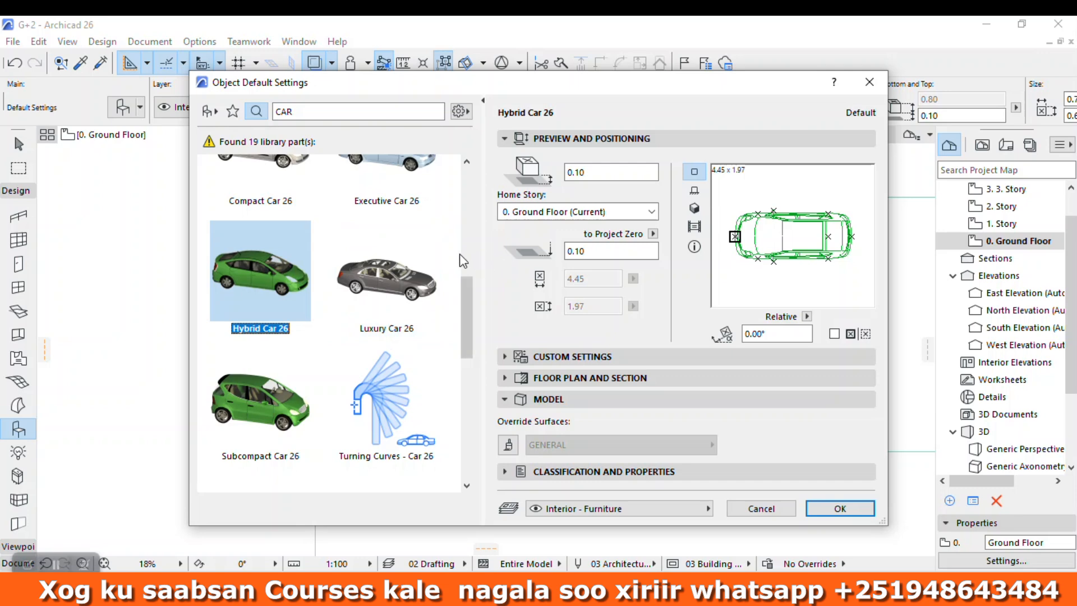
left_click(872, 508)
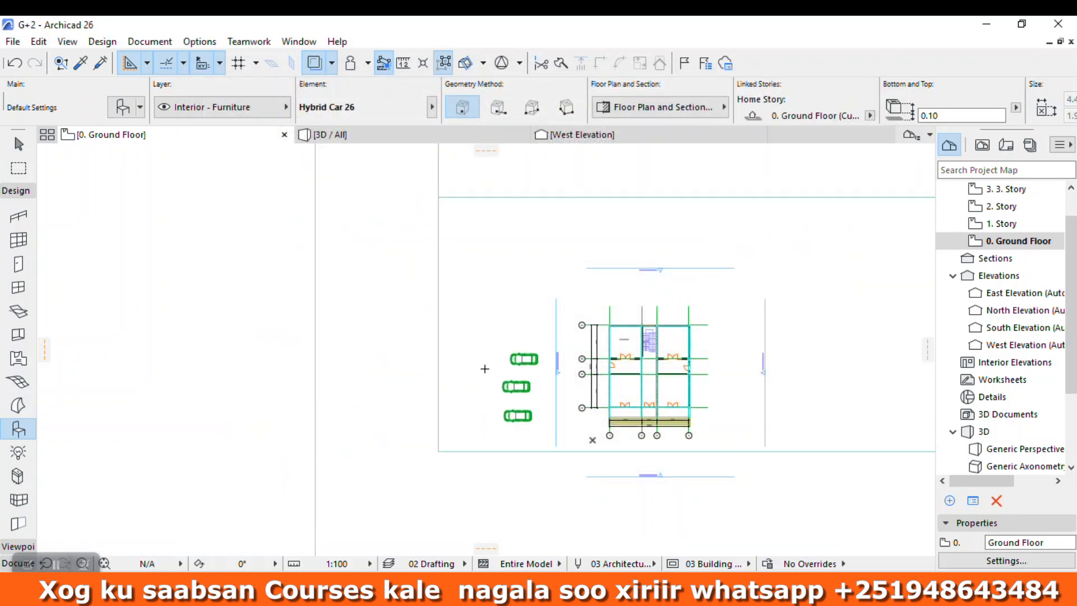
Step: Inspect the parked cars beside the building, the ground slab and the asphalt road from several angles in the 3D view
left_click(381, 137)
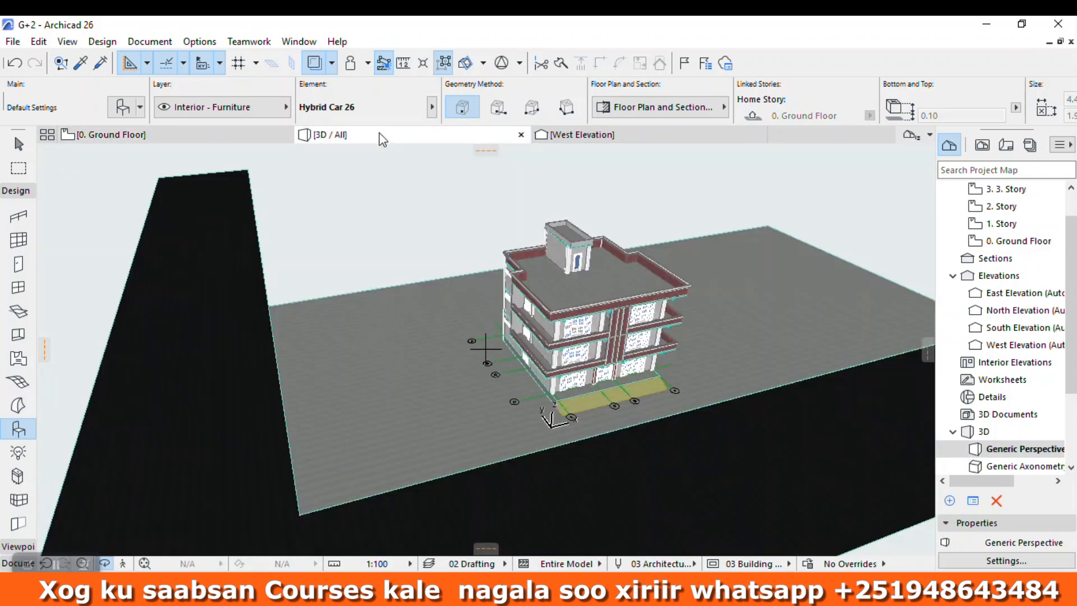
left_click(449, 410)
scroll(460, 399, "up", 5)
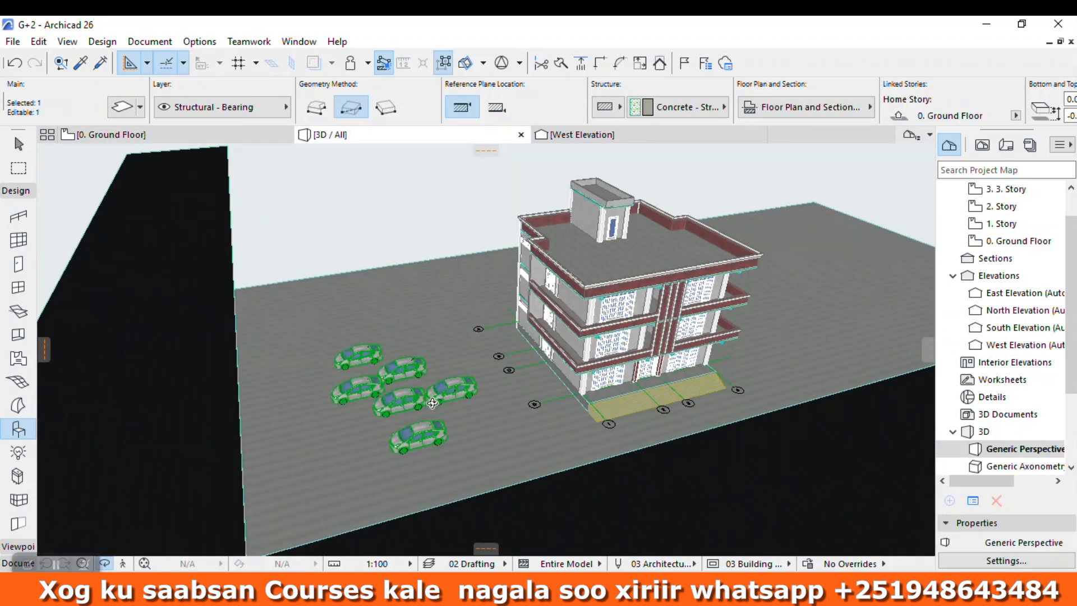
key("Escape")
scroll(461, 399, "down", 6)
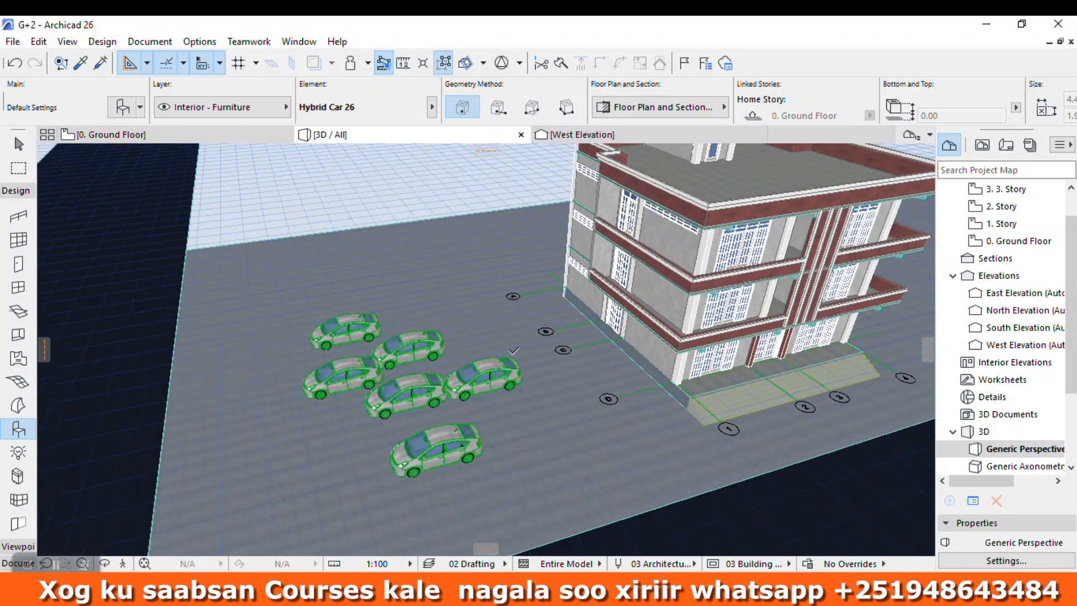
key("Escape")
scroll(332, 281, "down", 3)
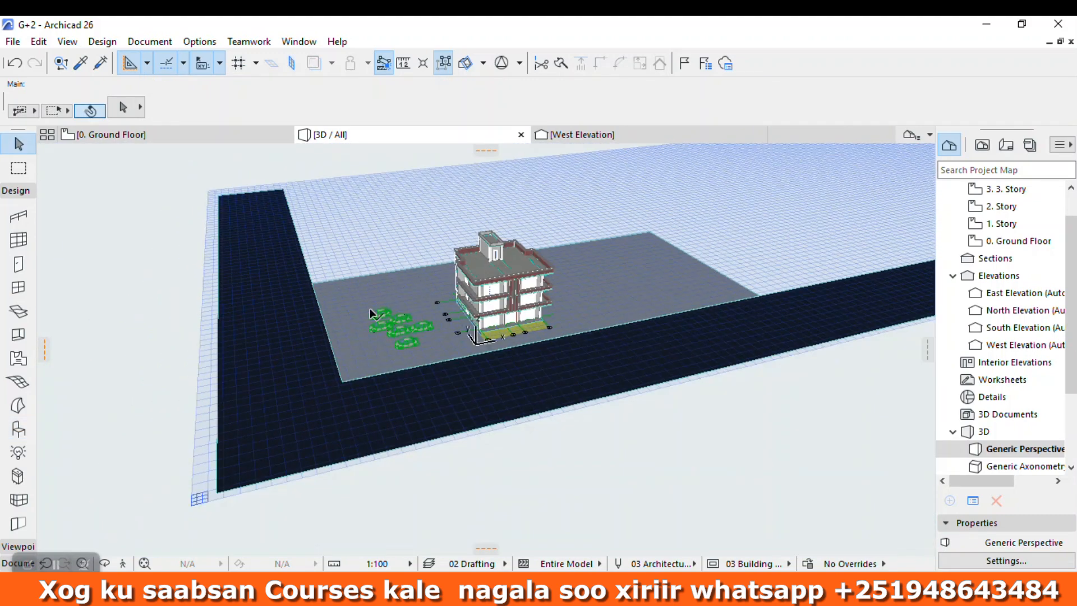
scroll(412, 402, "up", 1)
scroll(425, 342, "up", 2)
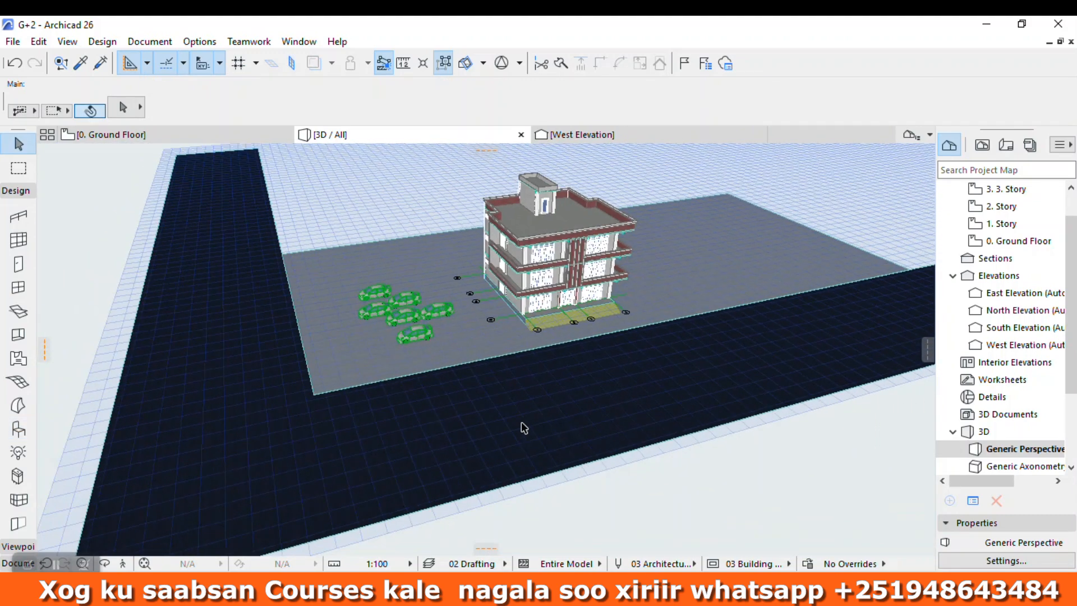
left_click_drag(791, 180, 120, 551)
left_click_drag(203, 491, 620, 331)
scroll(589, 389, "up", 4)
Step: Turn on the surface overrides for the ground slab's top, edge and bottom, and link them to share one surface
left_click(643, 336)
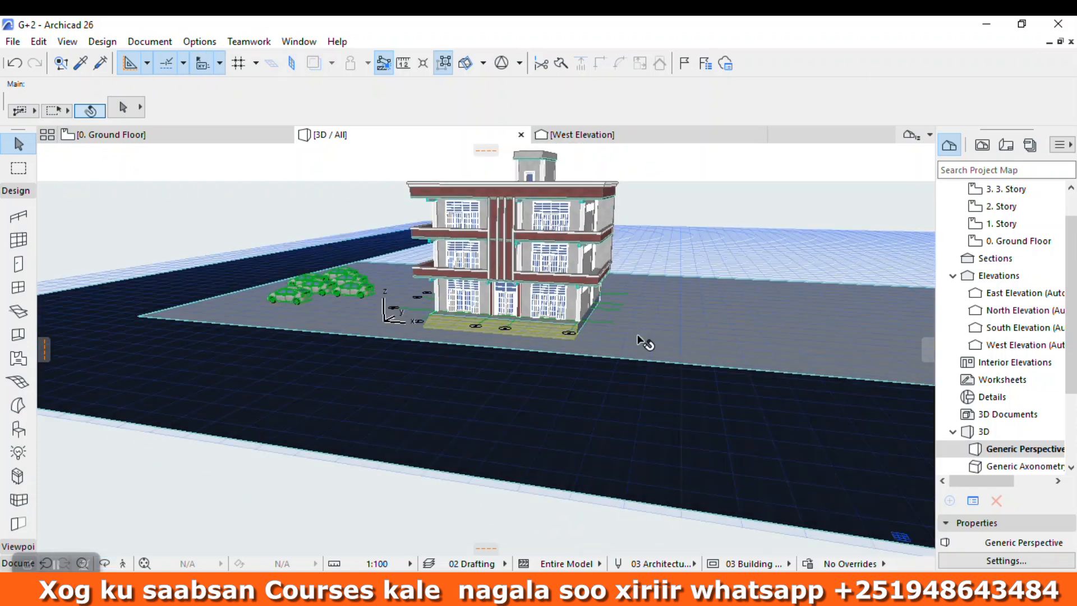
left_click(123, 108)
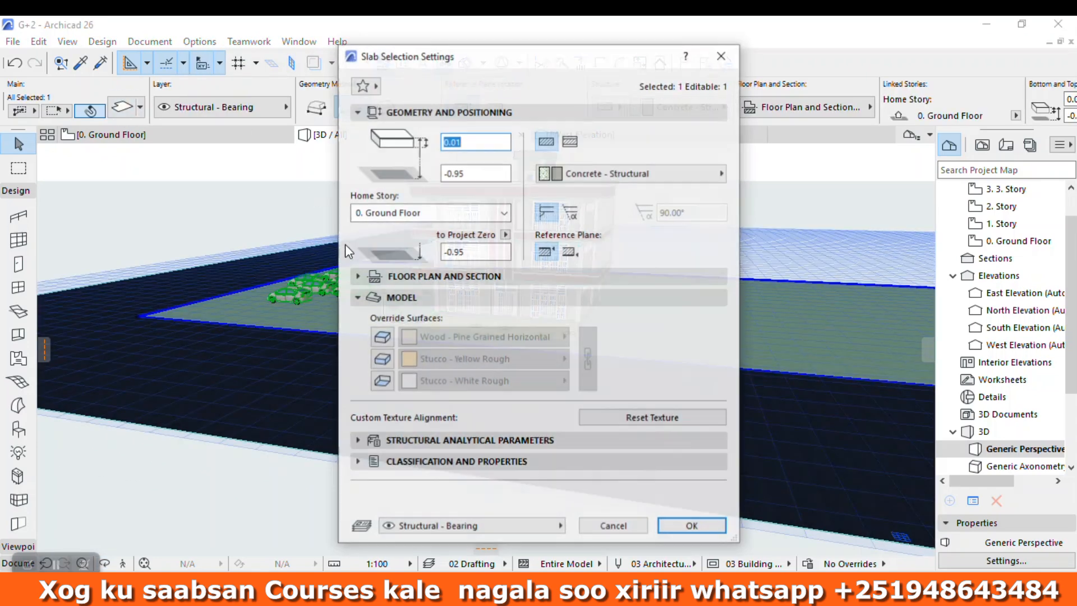
left_click(385, 335)
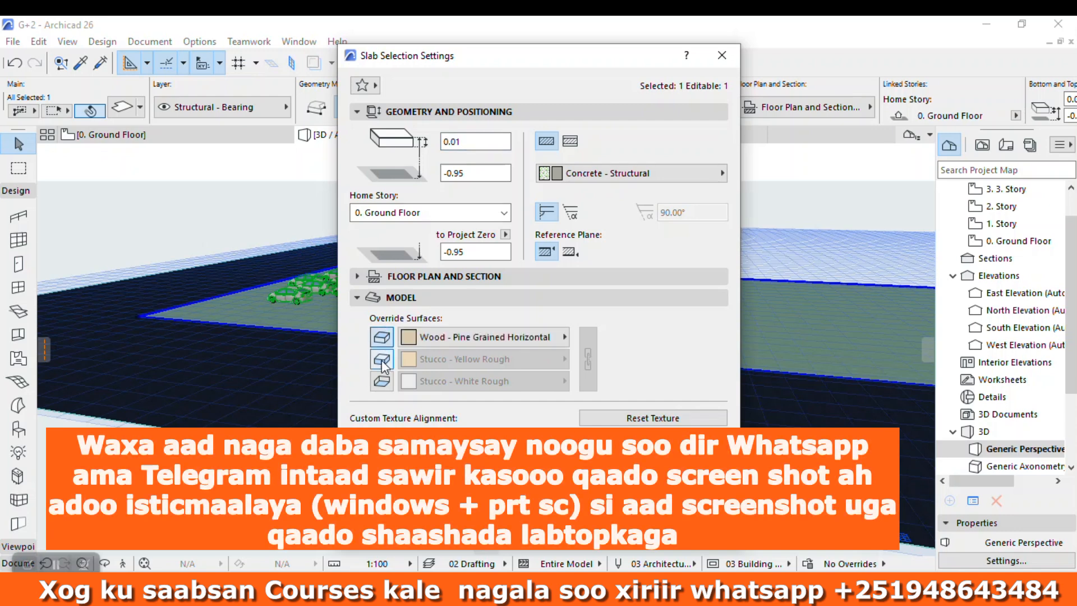
left_click(384, 360)
left_click(383, 382)
left_click(587, 355)
Step: Search the ground slab's override surfaces for PAVE, PRO, RO and TIL, and browse the Textile folder
left_click(547, 337)
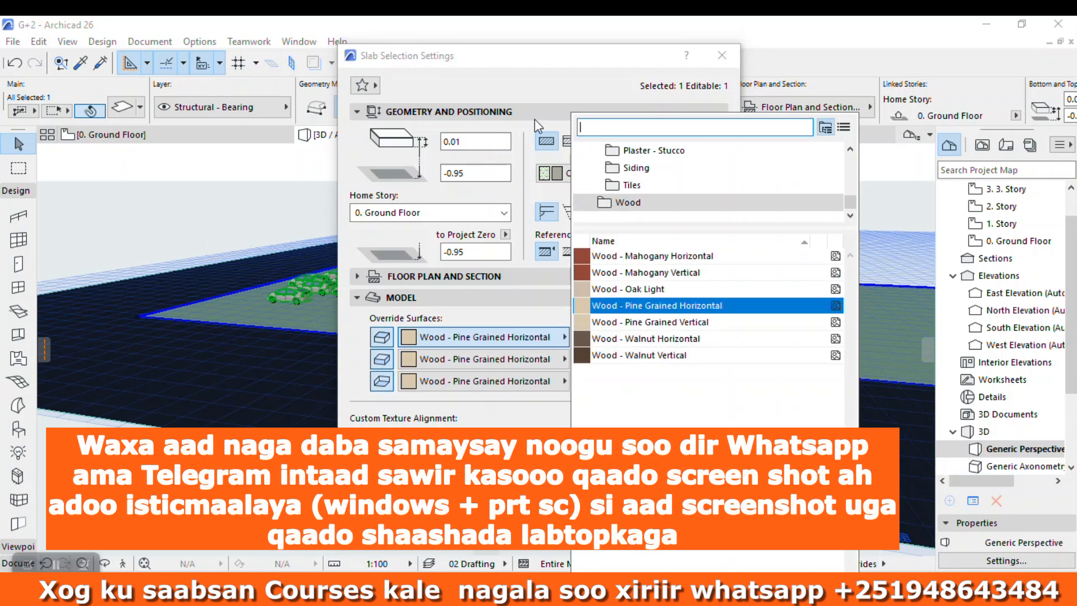
type("P")
key("BackSpace")
type("PAVE")
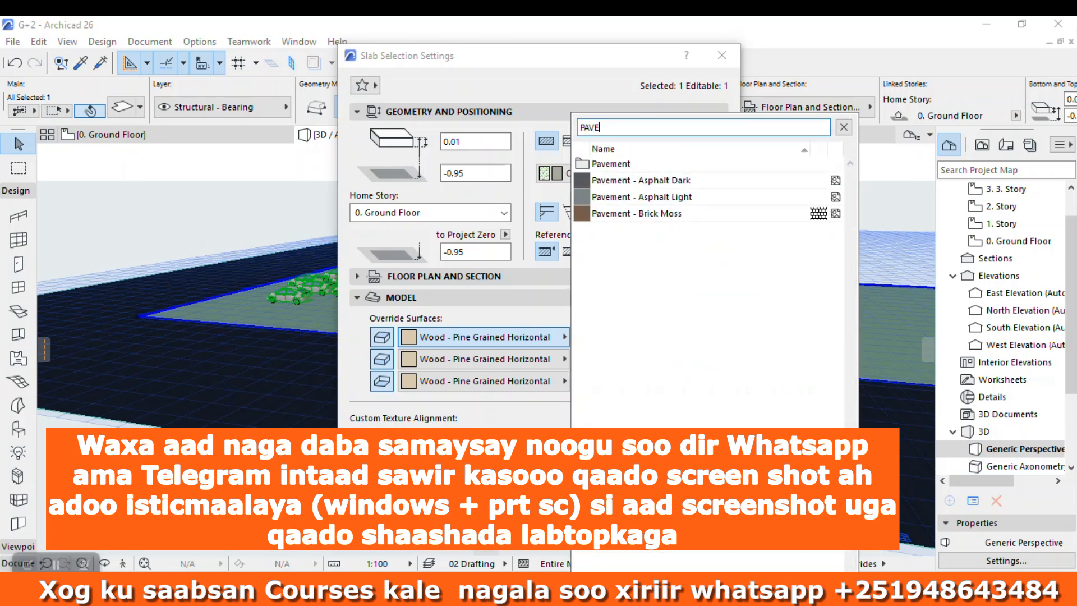
key("BackSpace")
key("BackSpace")
key("BackSpace")
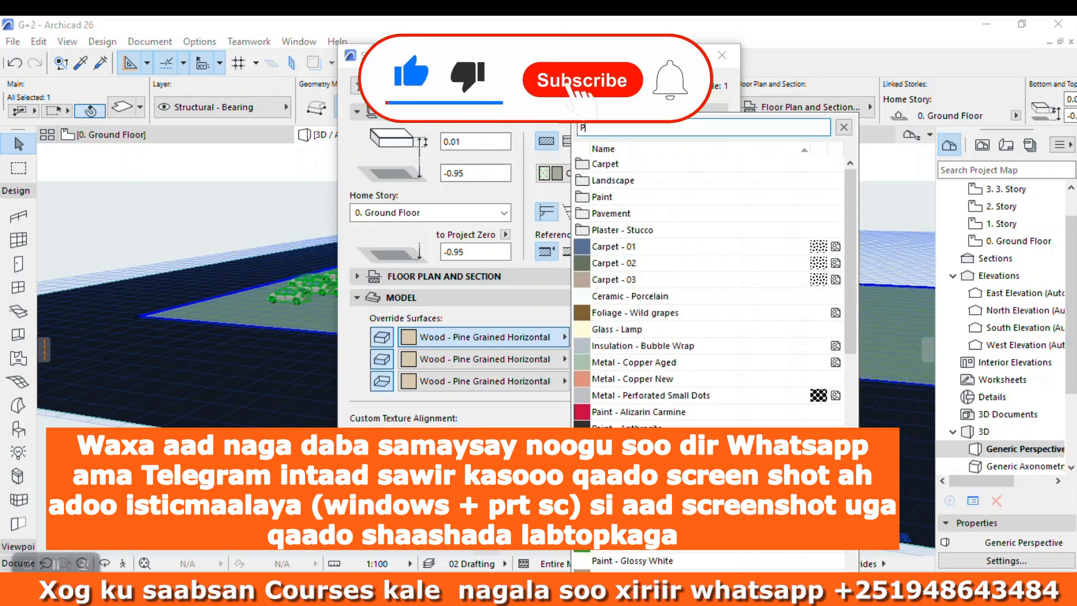
type("RO")
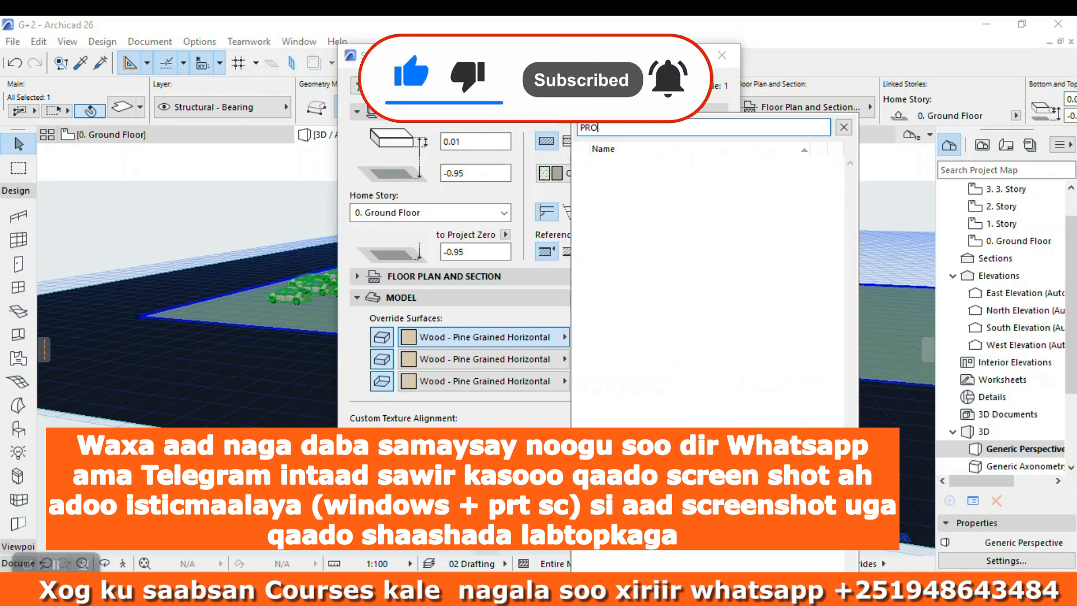
key("BackSpace")
key("BackSpace")
key("BackSpace")
type("RO]]")
key("BackSpace")
key("BackSpace")
key("BackSpace")
key("BackSpace")
type("TIL")
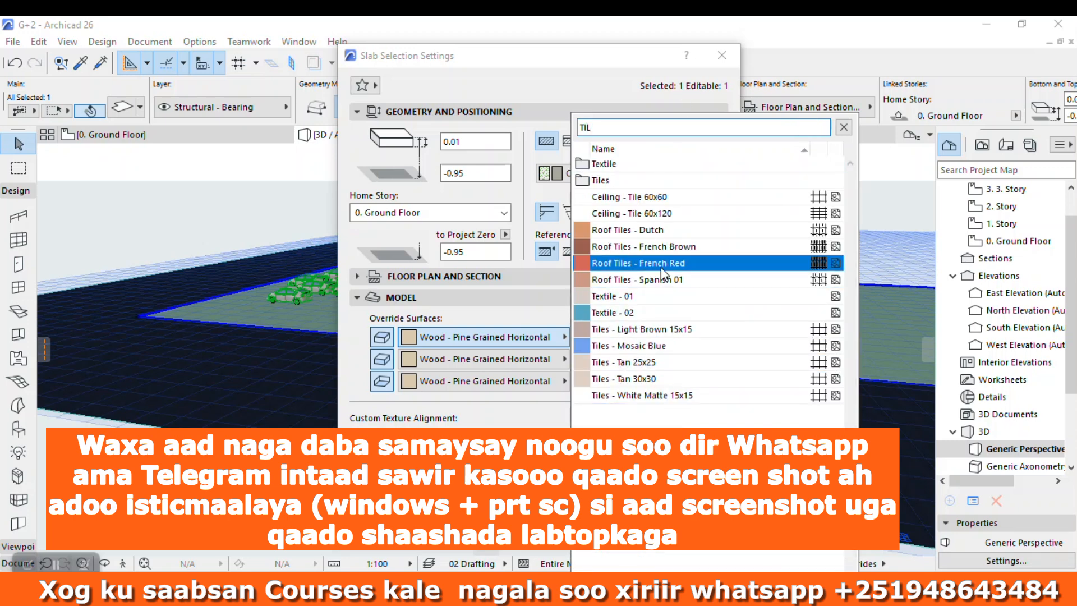
double_click(621, 166)
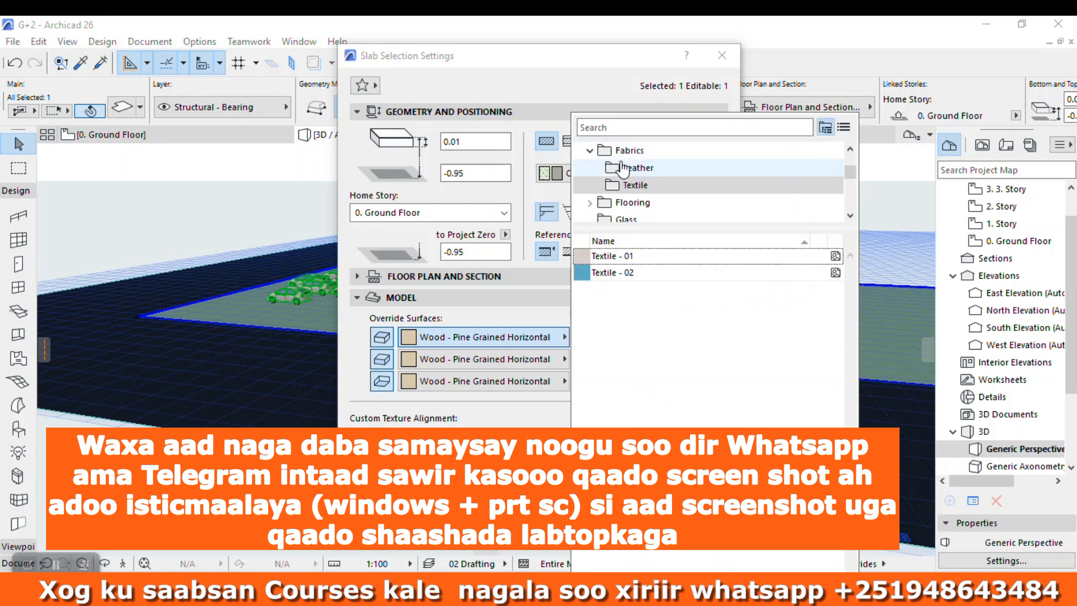
Step: Find the Earth - Brown surface by searching for EAR and apply it to all faces of the ground slab
left_click(639, 129)
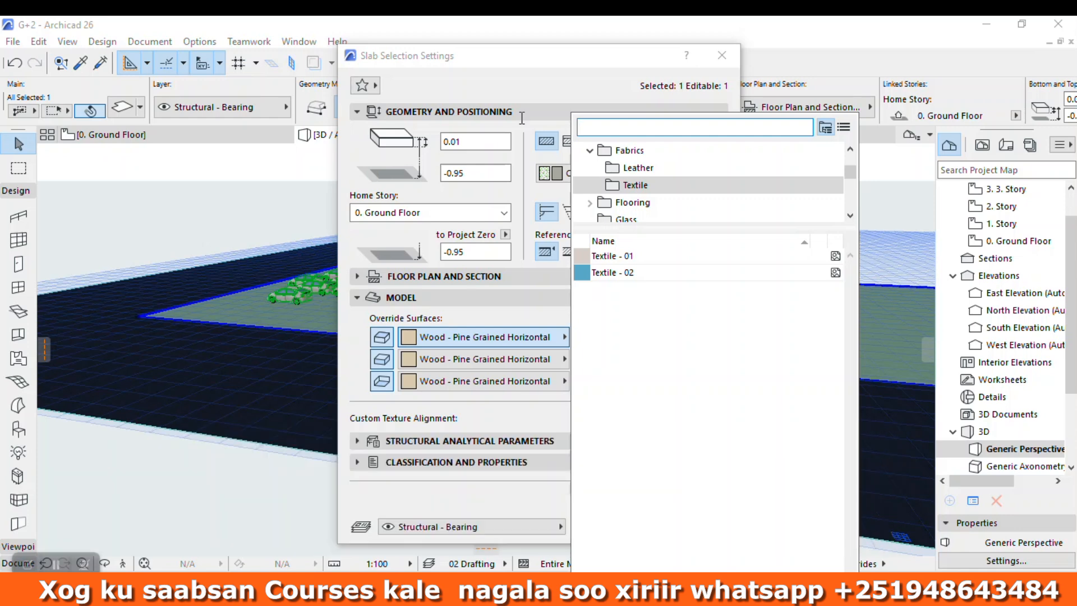
type("eAR")
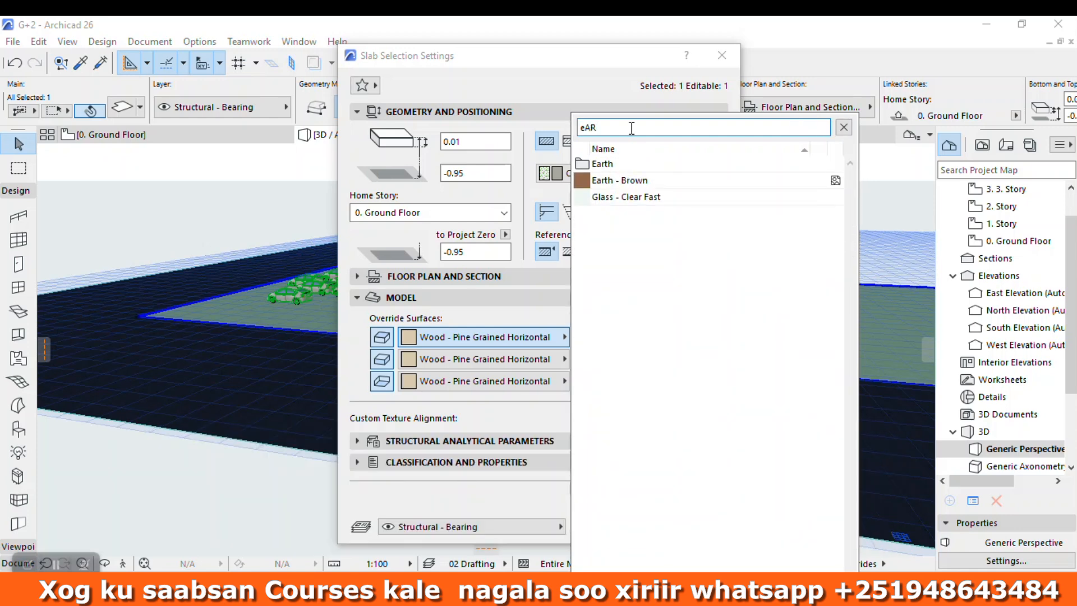
left_click(628, 180)
left_click(688, 530)
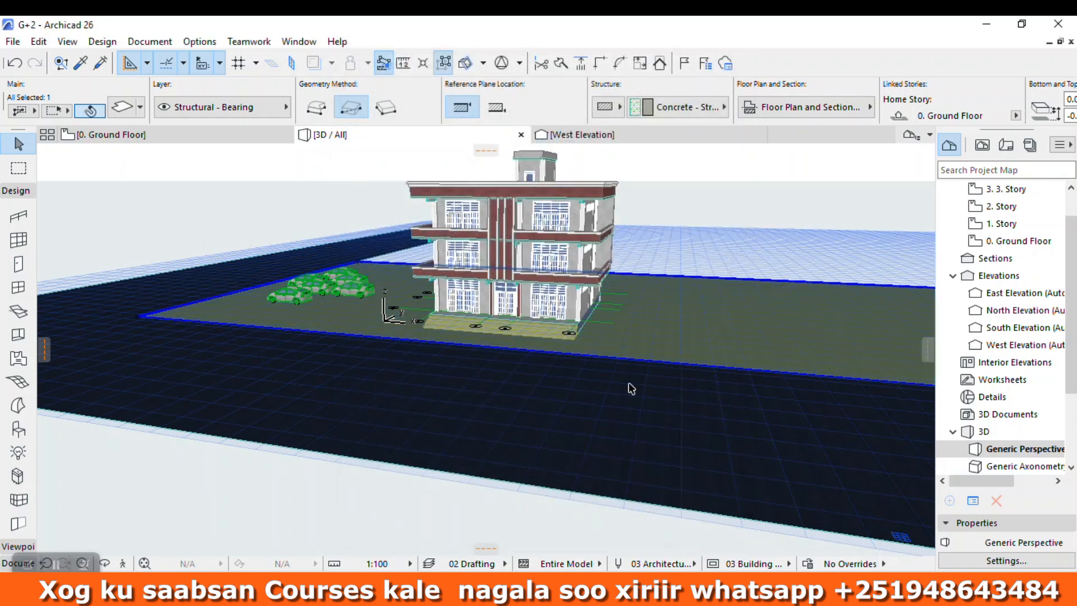
Step: Deselect the ground slab and inspect its new surface, the cars and the building's facades by orbiting the 3D view
key("Escape")
scroll(444, 450, "down", 1)
left_click(106, 565)
left_click_drag(332, 335, 334, 446)
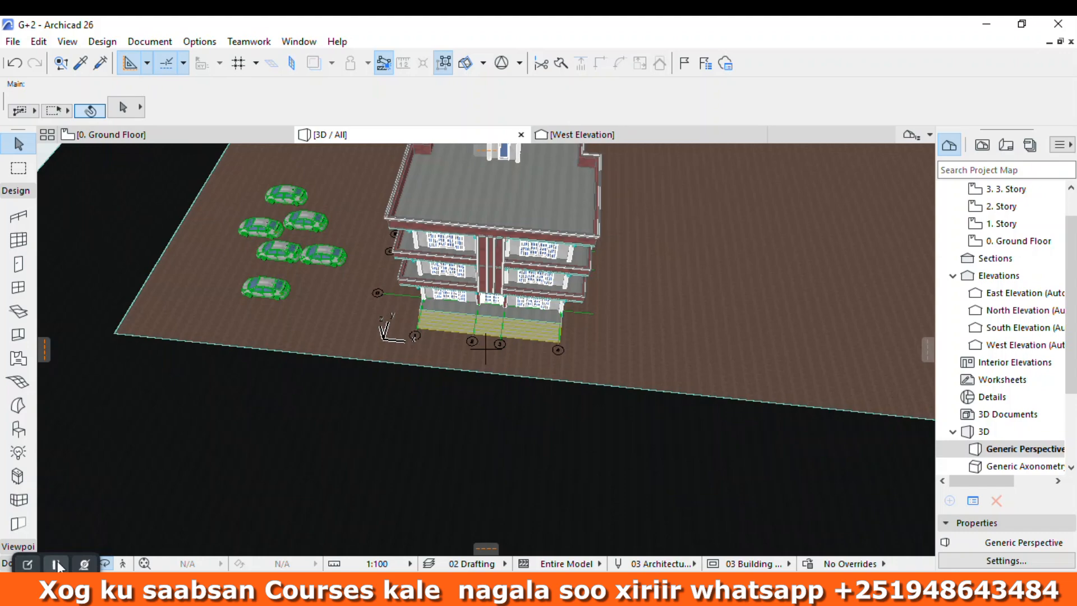
left_click(55, 564)
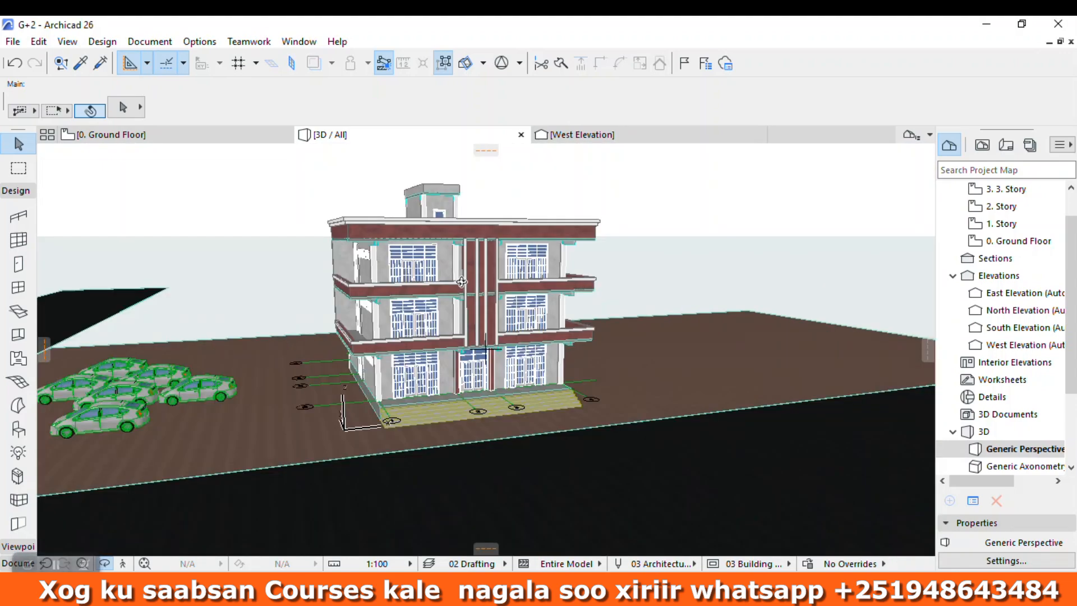
scroll(461, 281, "up", 2)
left_click_drag(508, 320, 167, 312)
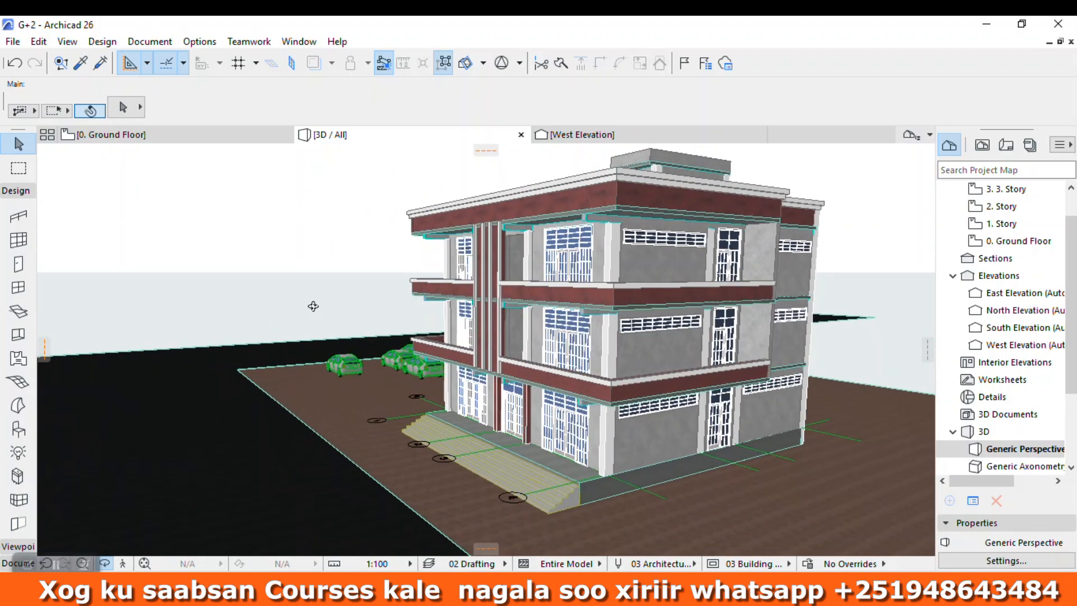